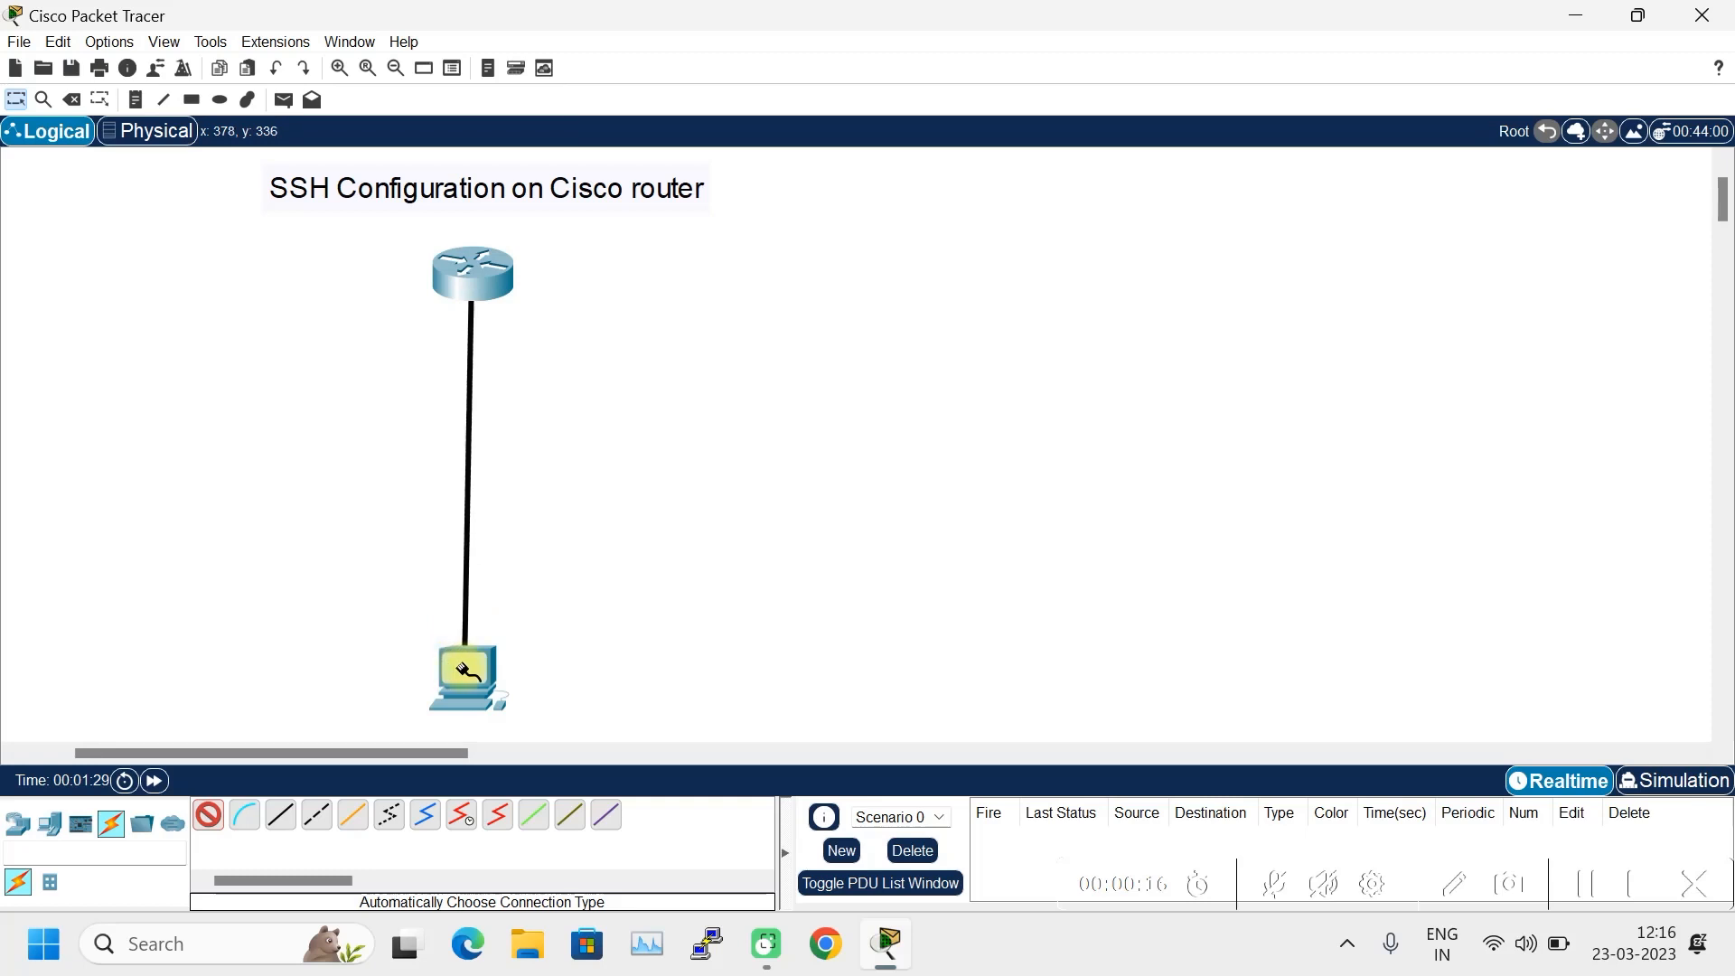
# - Link the router's Gig0/0/0 to PC0's Fa0 with an automatically chosen crossover cable
pyautogui.click(470, 669)
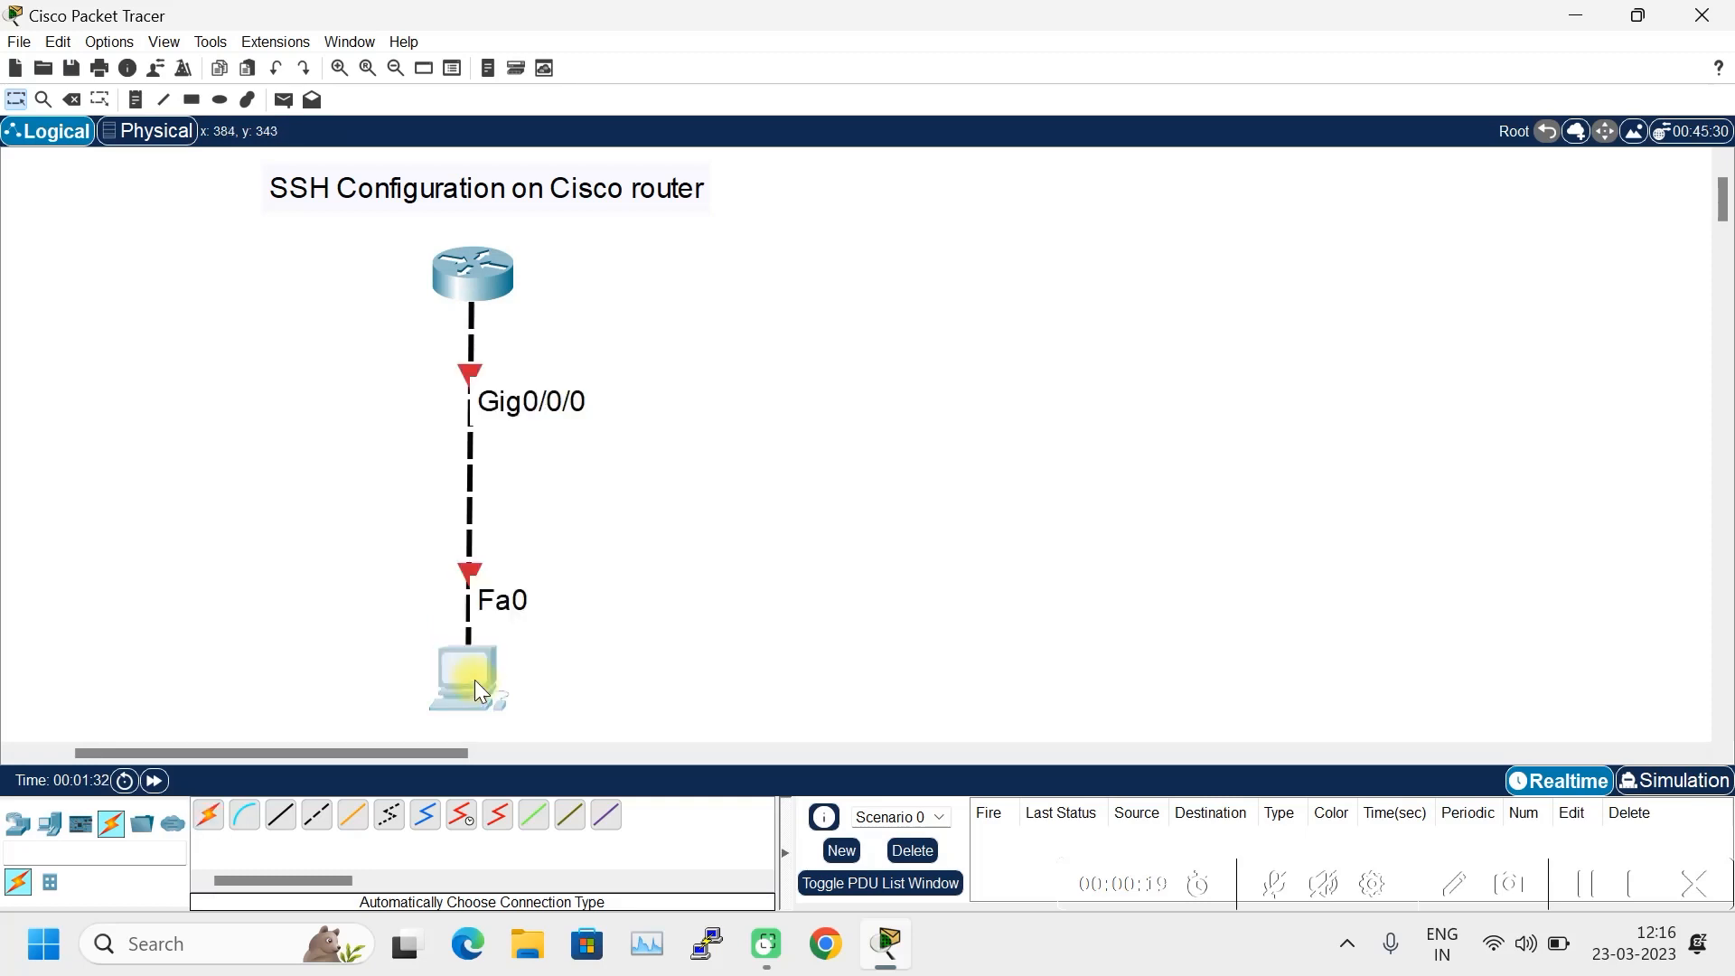
pyautogui.click(481, 691)
pyautogui.click(1137, 146)
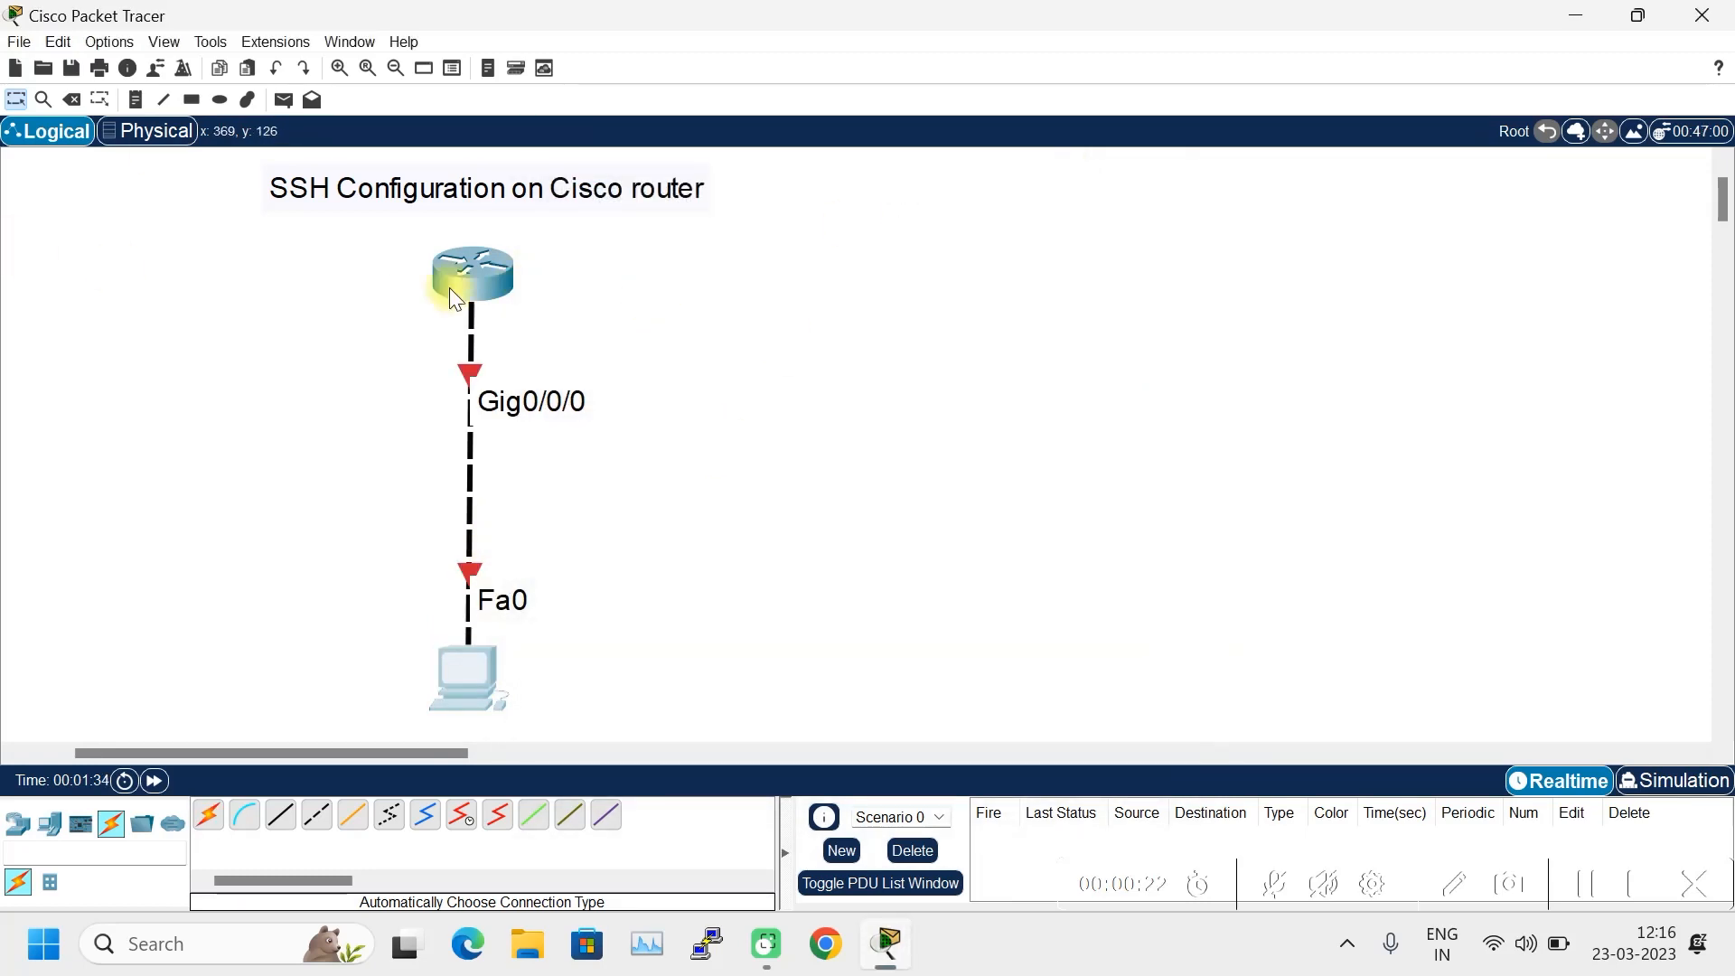
pyautogui.click(136, 100)
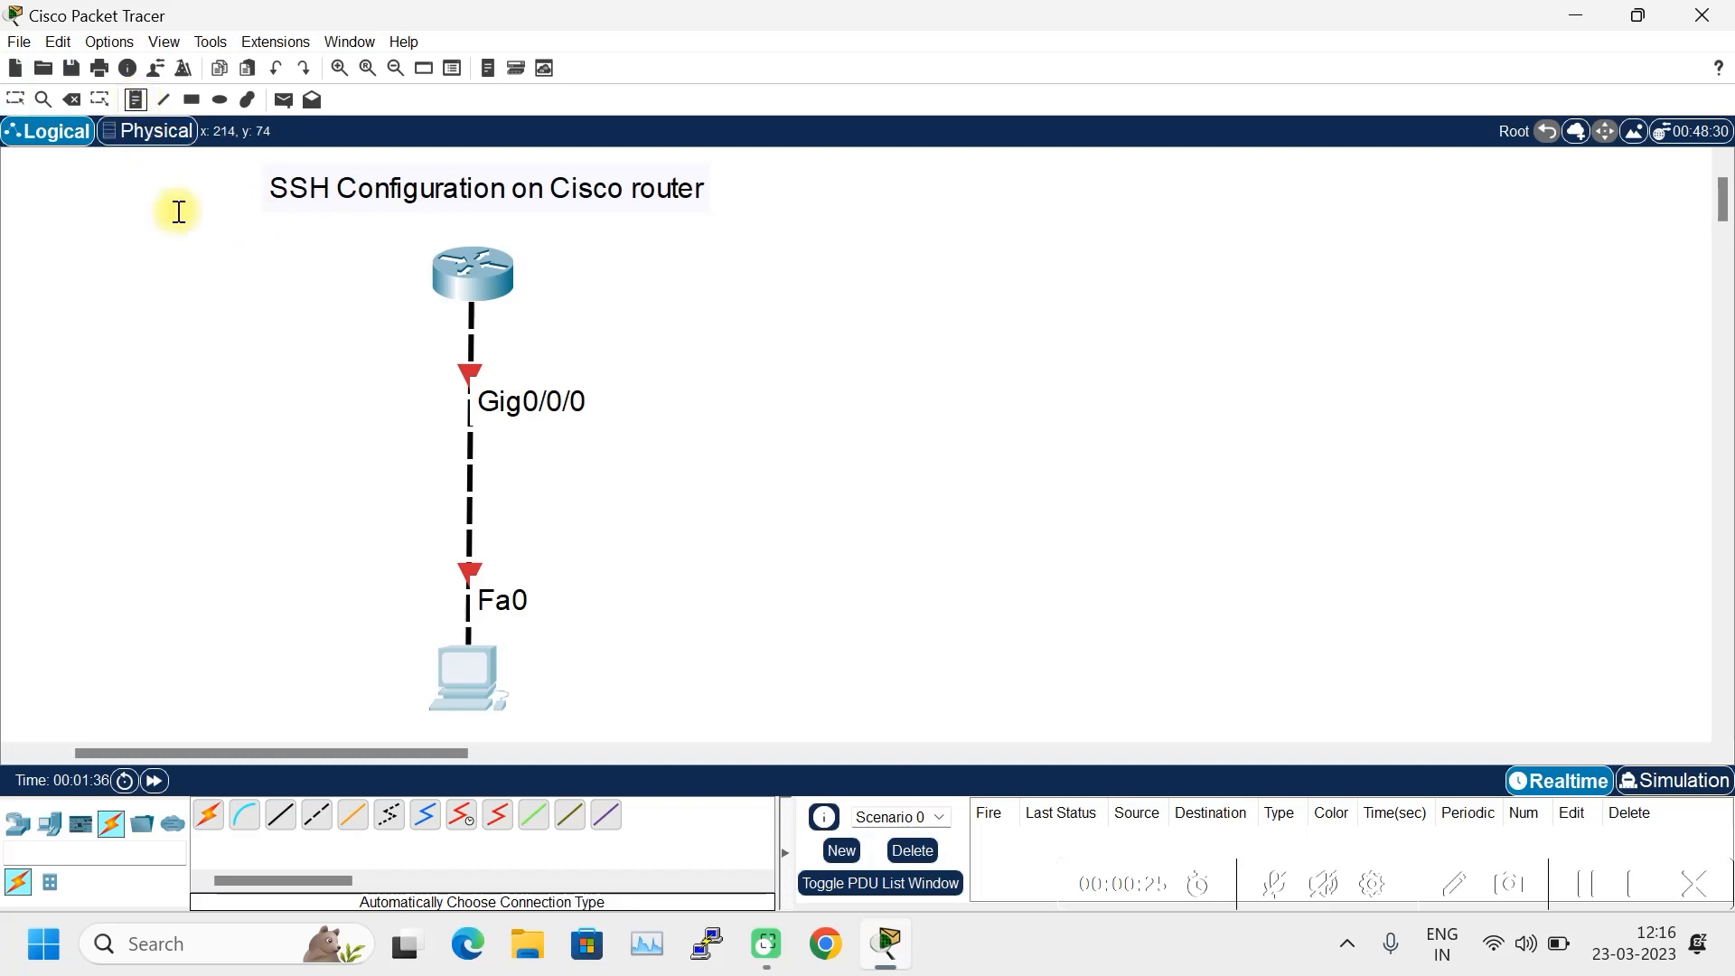
# - Add notes reading 192.168.1.100 left of the router and 192.168.1.1 left of the PC
pyautogui.click(284, 301)
pyautogui.write('192.168')
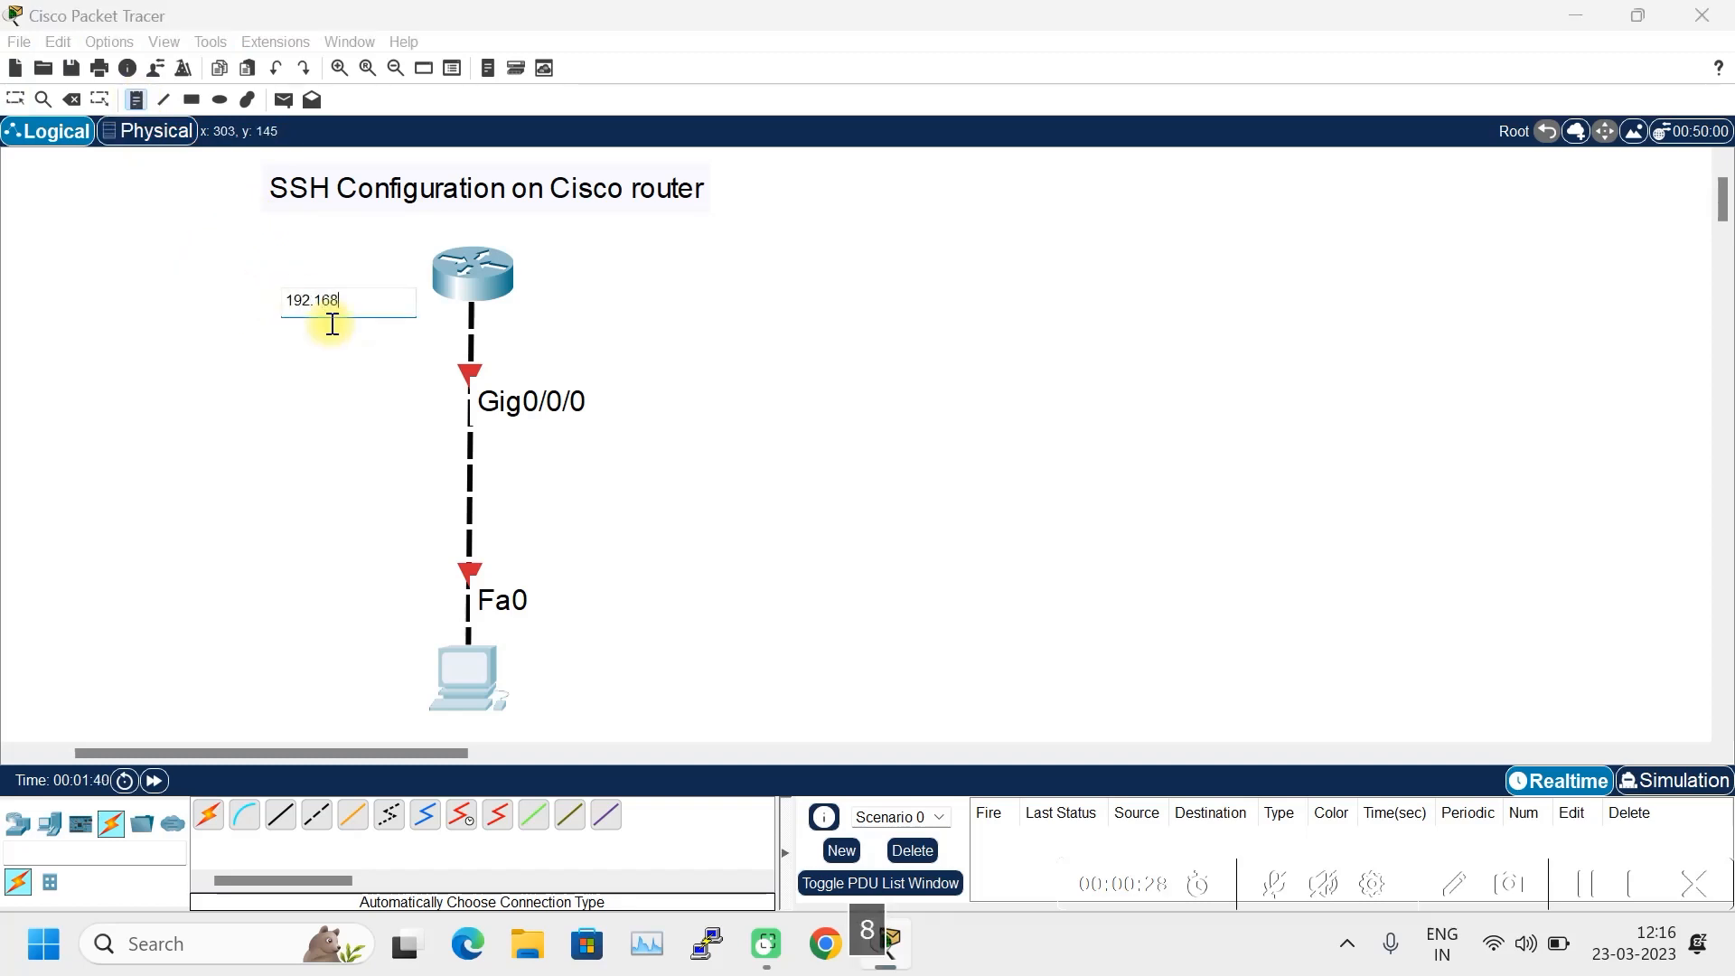
pyautogui.write('.1.100')
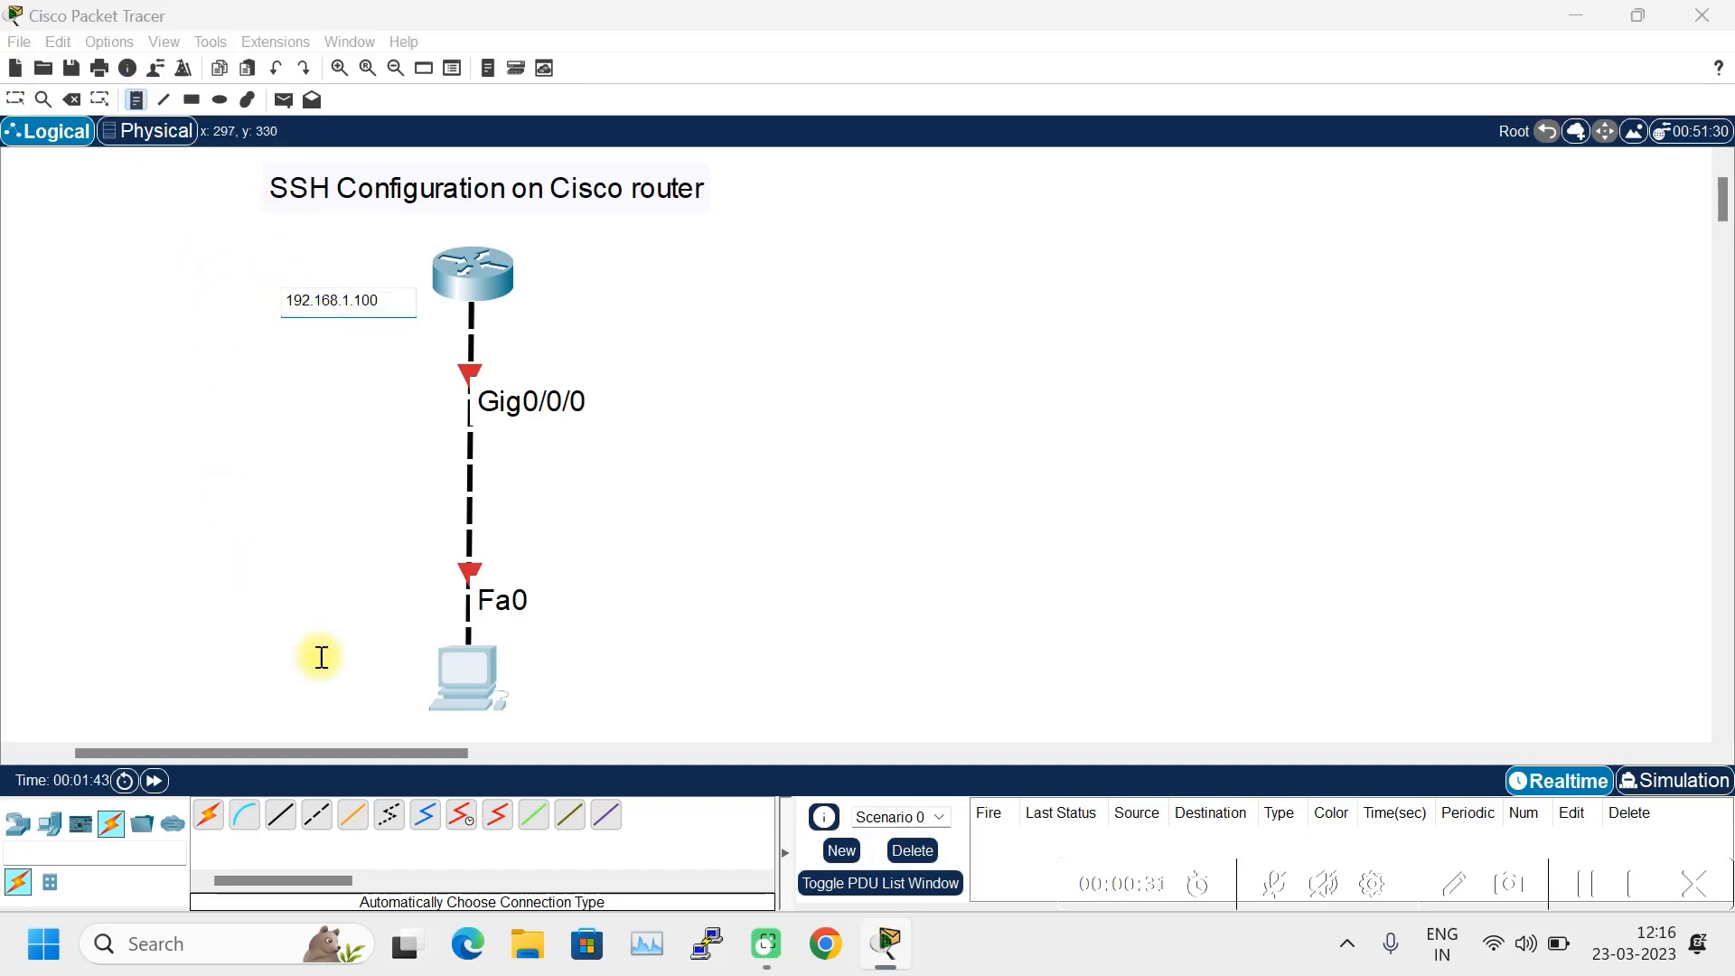
pyautogui.click(325, 687)
pyautogui.write('192.168.1.1')
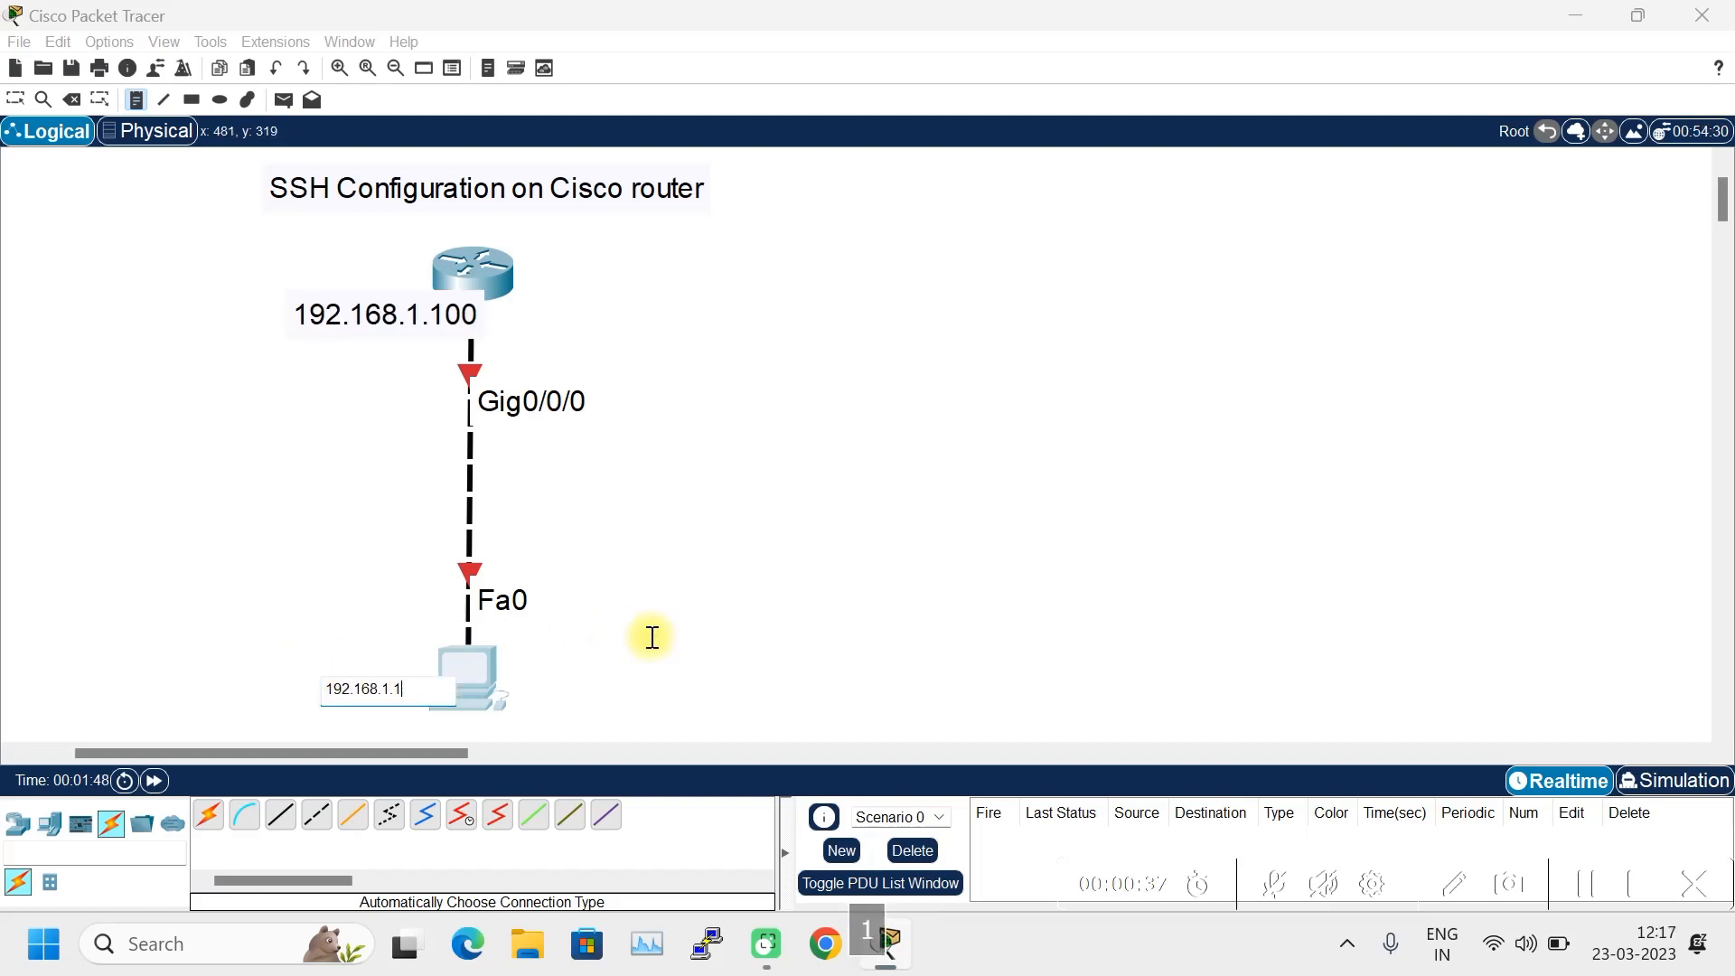
pyautogui.press('Escape')
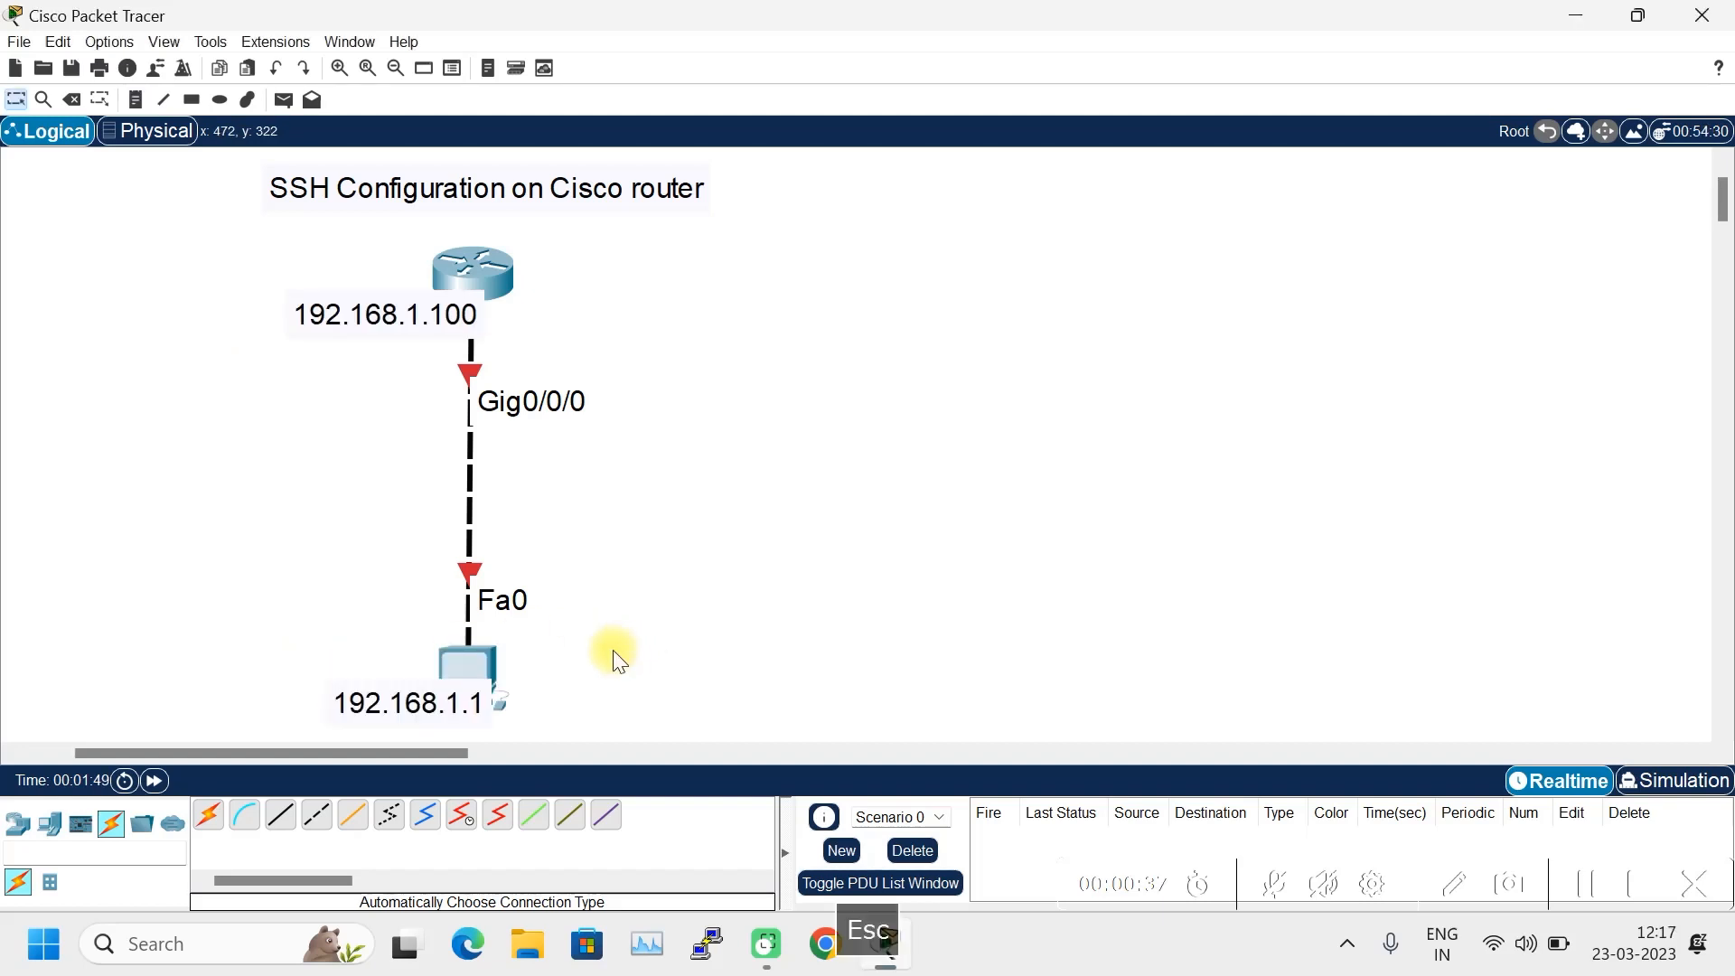
pyautogui.moveTo(391, 325); pyautogui.dragTo(318, 322)
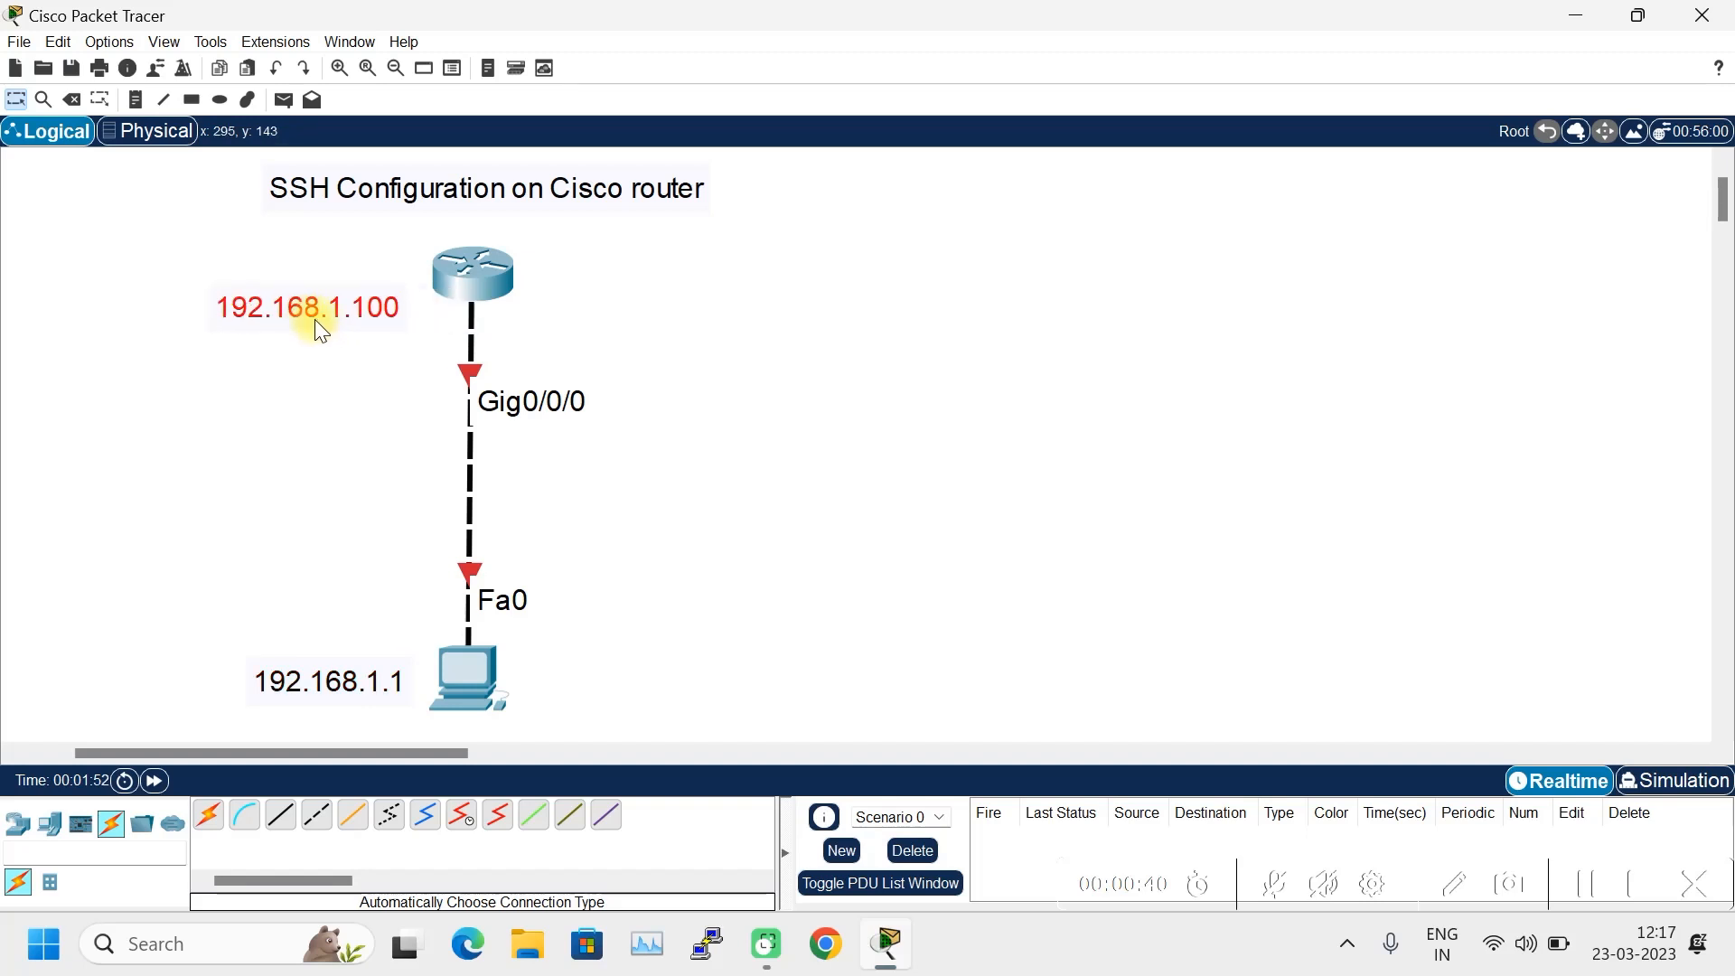
pyautogui.moveTo(324, 687); pyautogui.dragTo(305, 686)
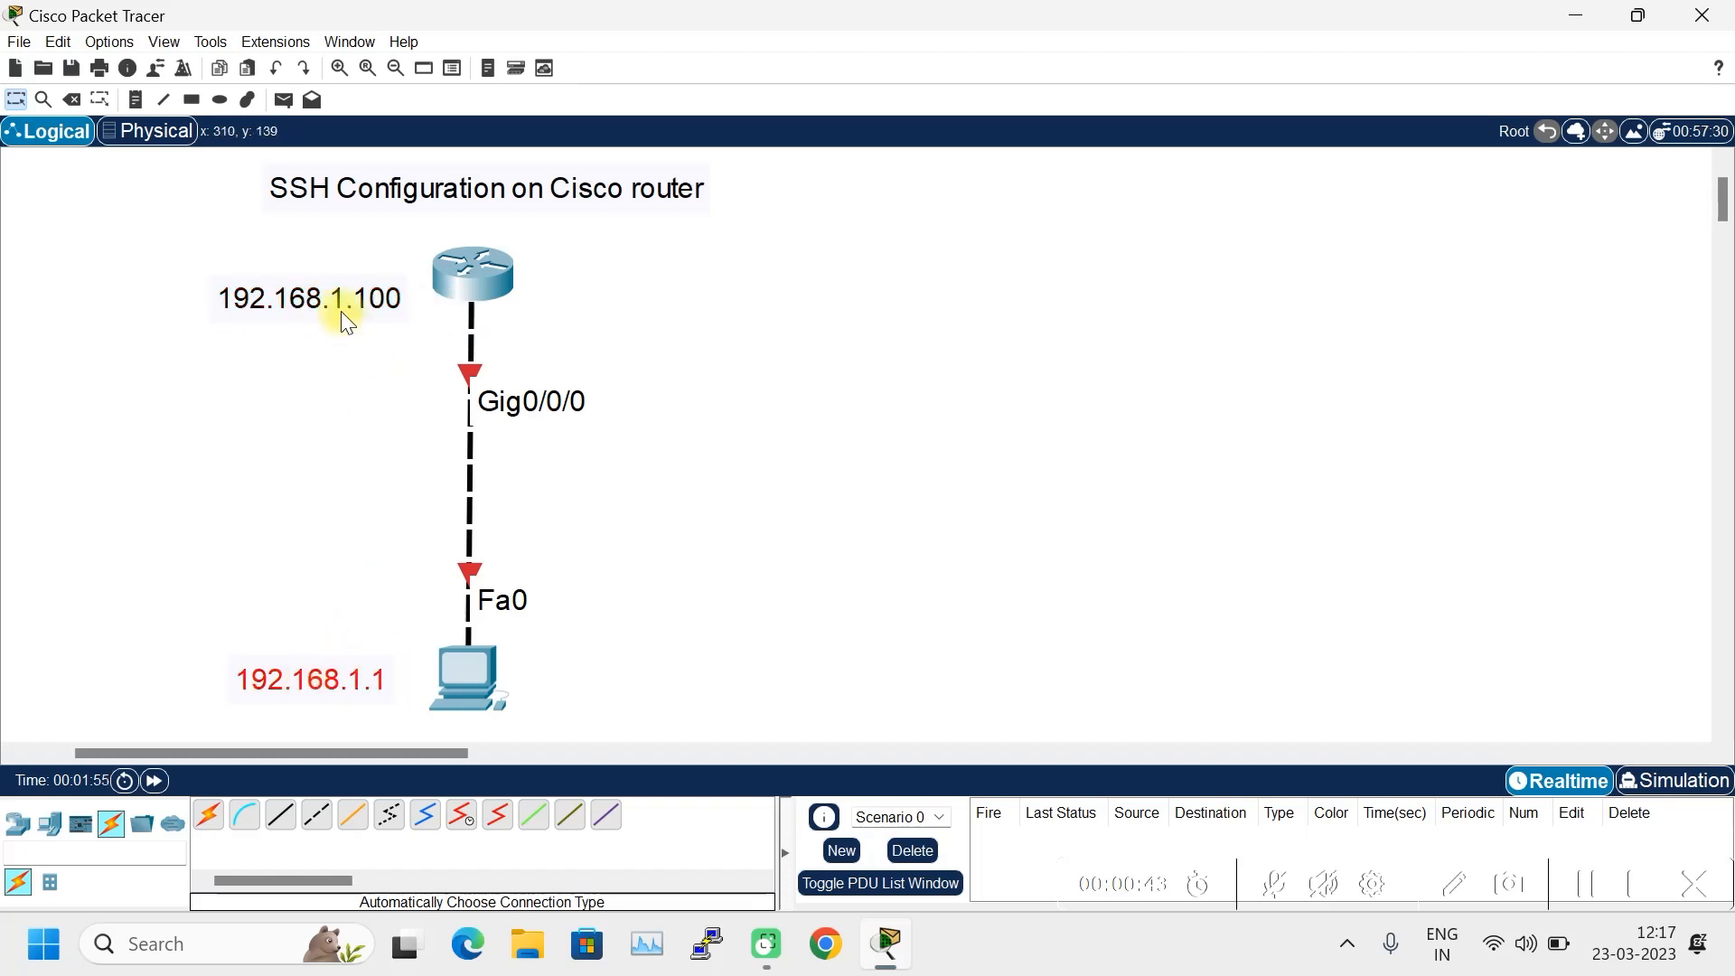
pyautogui.click(473, 280)
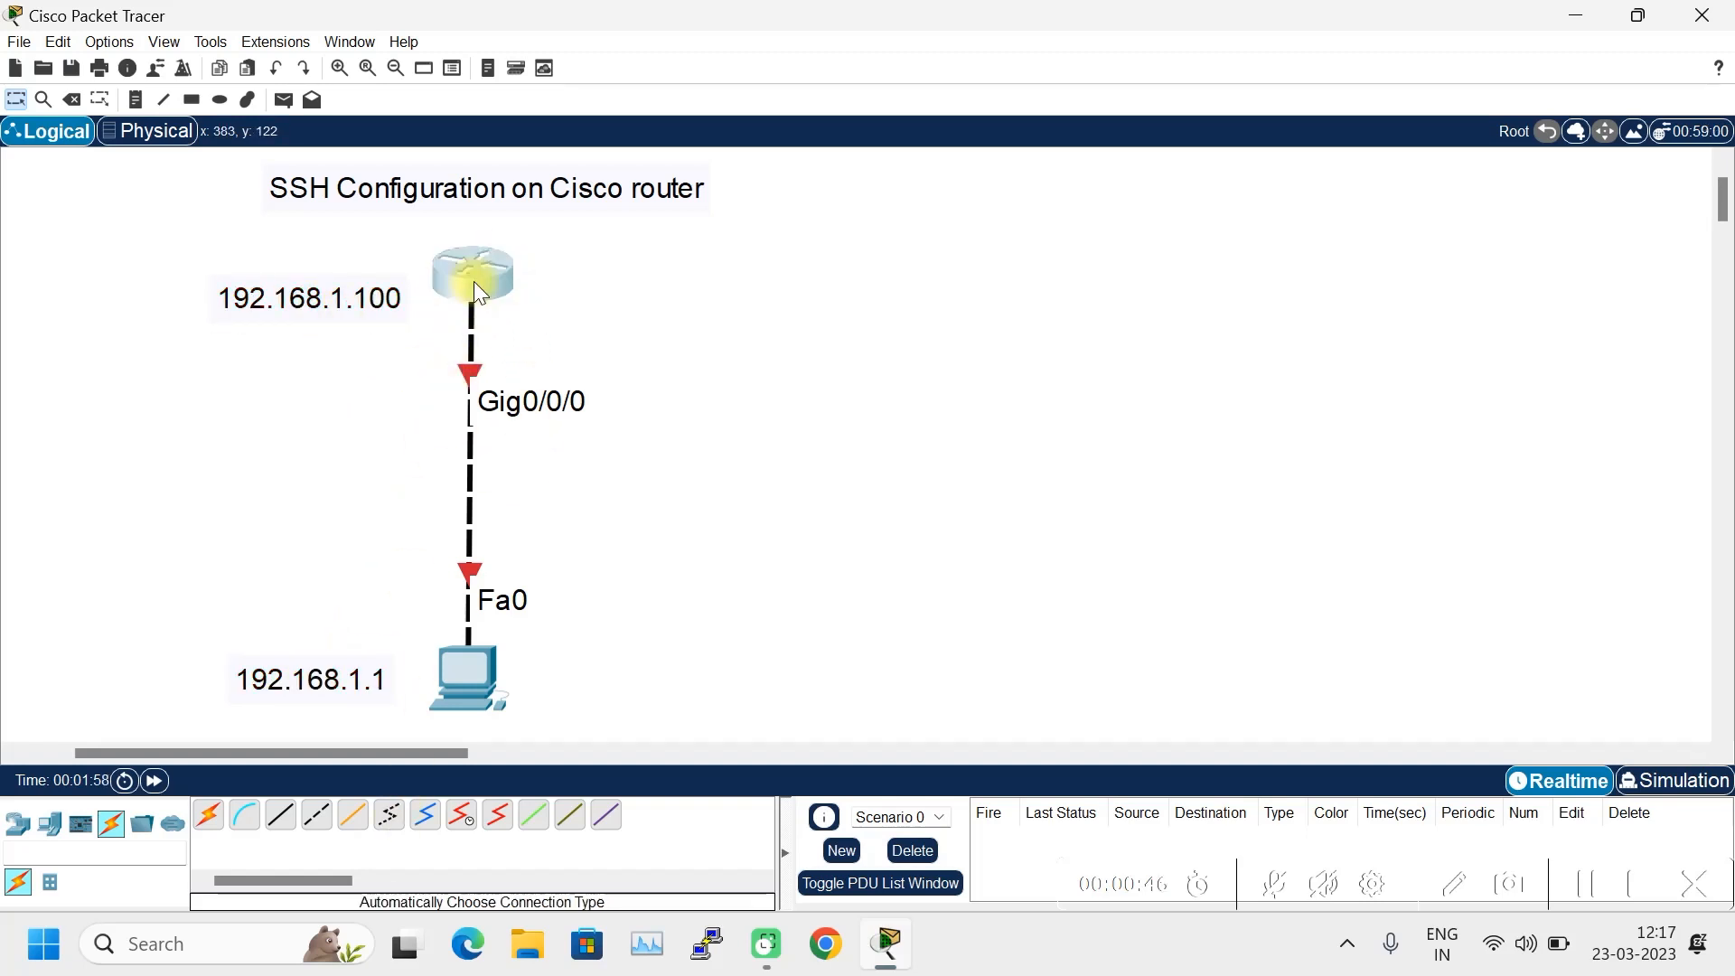
# - Skip the router's initial setup dialog and enter privileged, then global configuration mode
pyautogui.click(680, 636)
pyautogui.write('no')
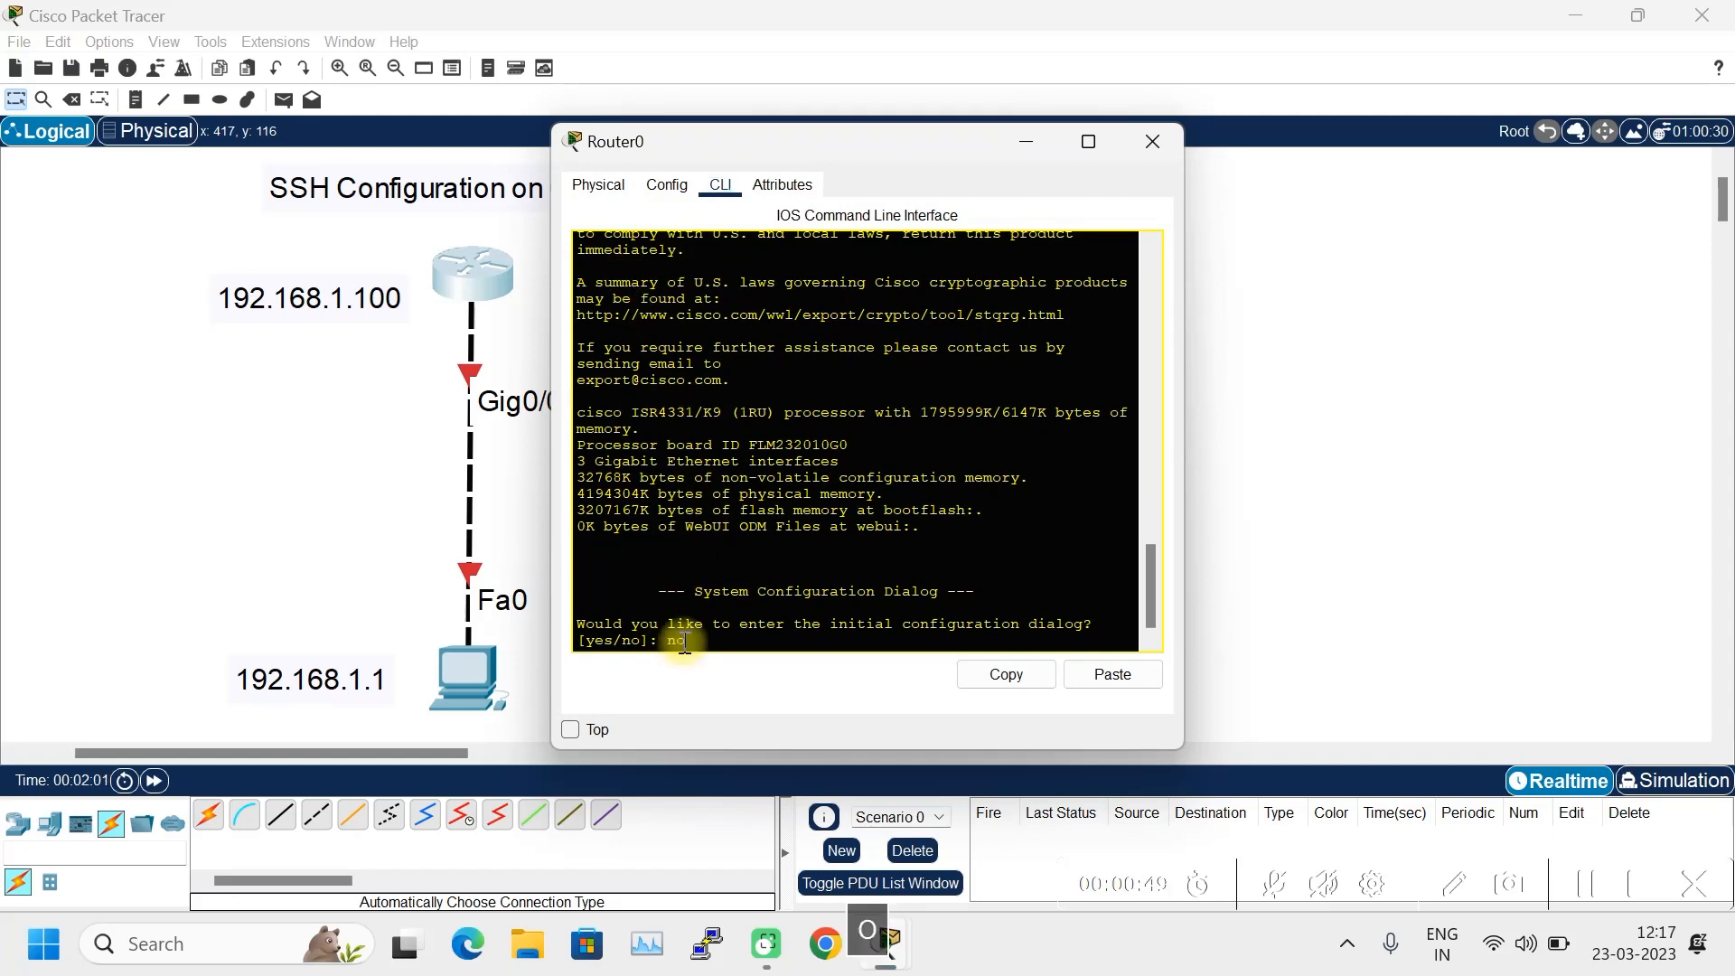
pyautogui.press('Return')
pyautogui.press('Return')
pyautogui.press('Return')
pyautogui.press('Return')
pyautogui.write('en')
pyautogui.press('Return')
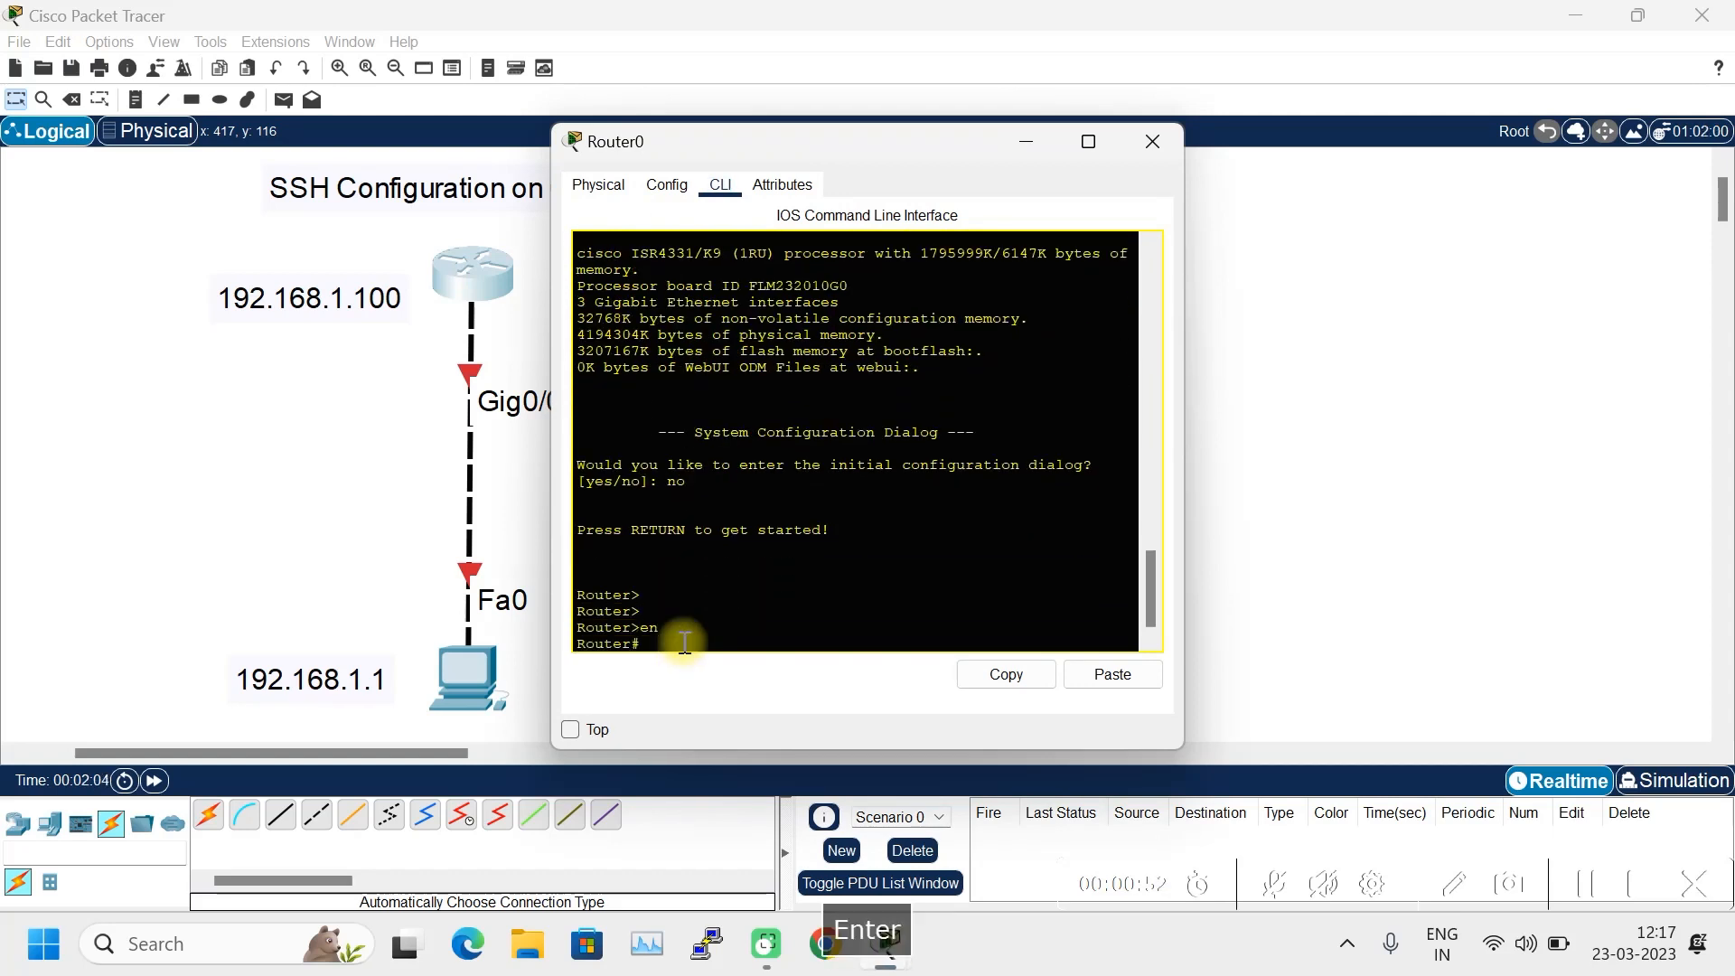
pyautogui.press('Return')
pyautogui.press('Return')
pyautogui.write('config t')
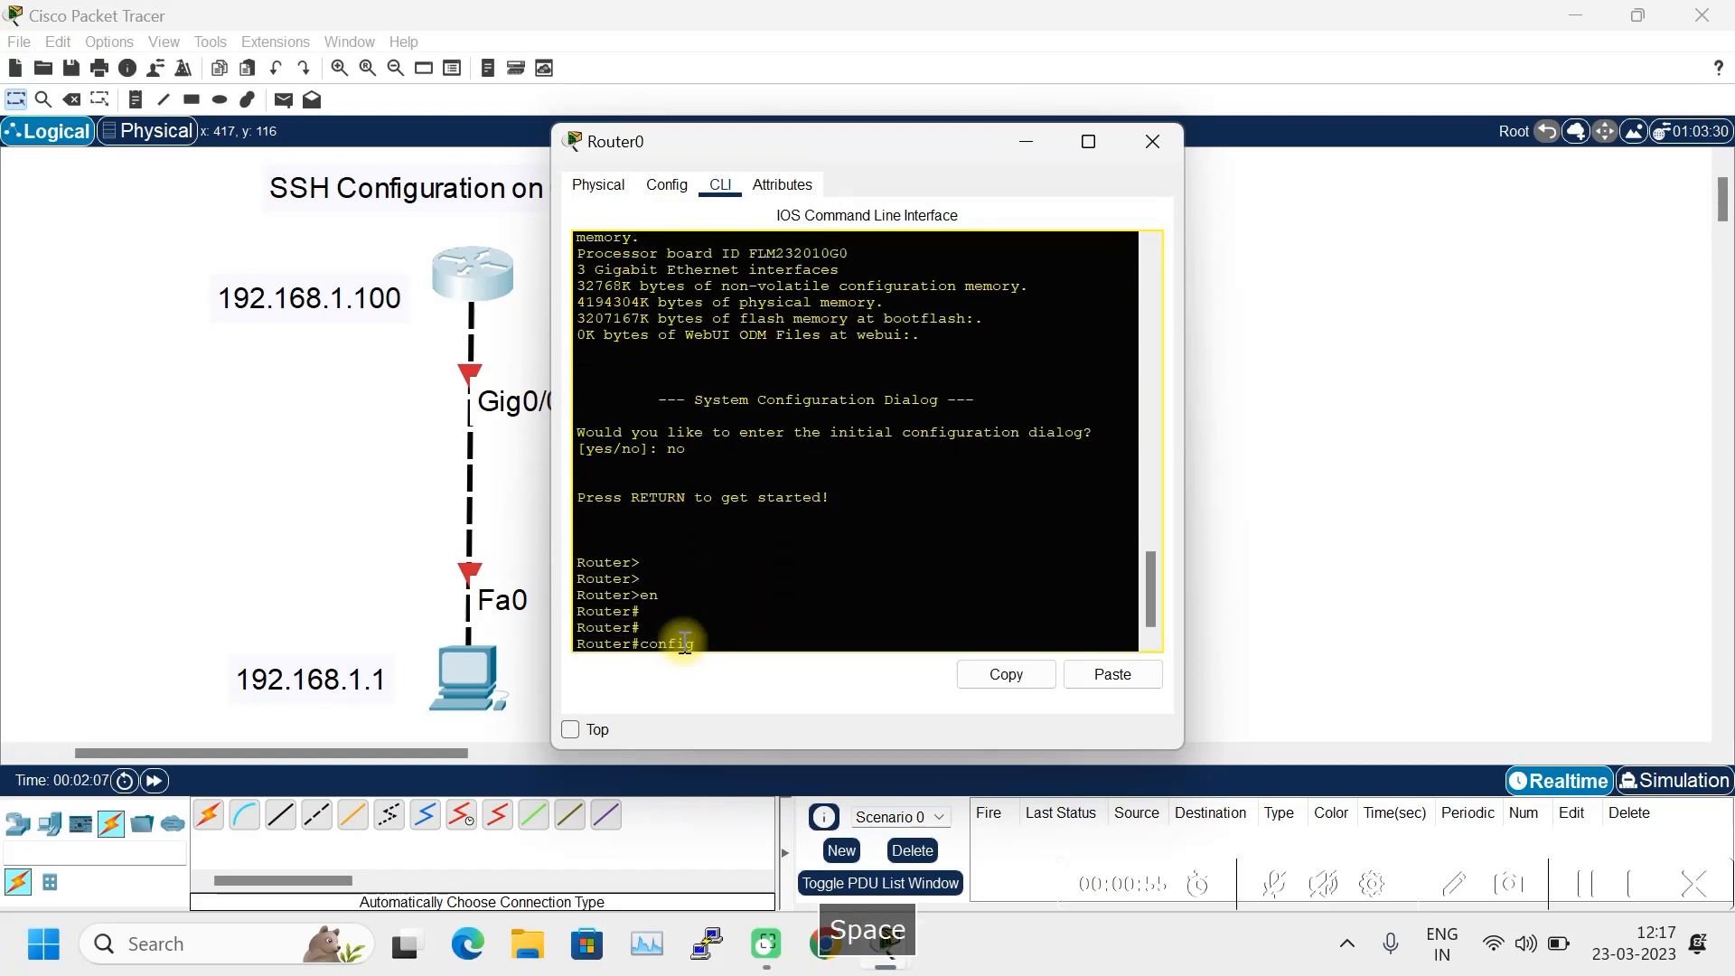
pyautogui.press('Return')
pyautogui.press('Return')
pyautogui.press('Return')
# - Assign 192.168.1.100 with mask 255.255.255.0 to interface Gig0/0/0
pyautogui.write('int gig')
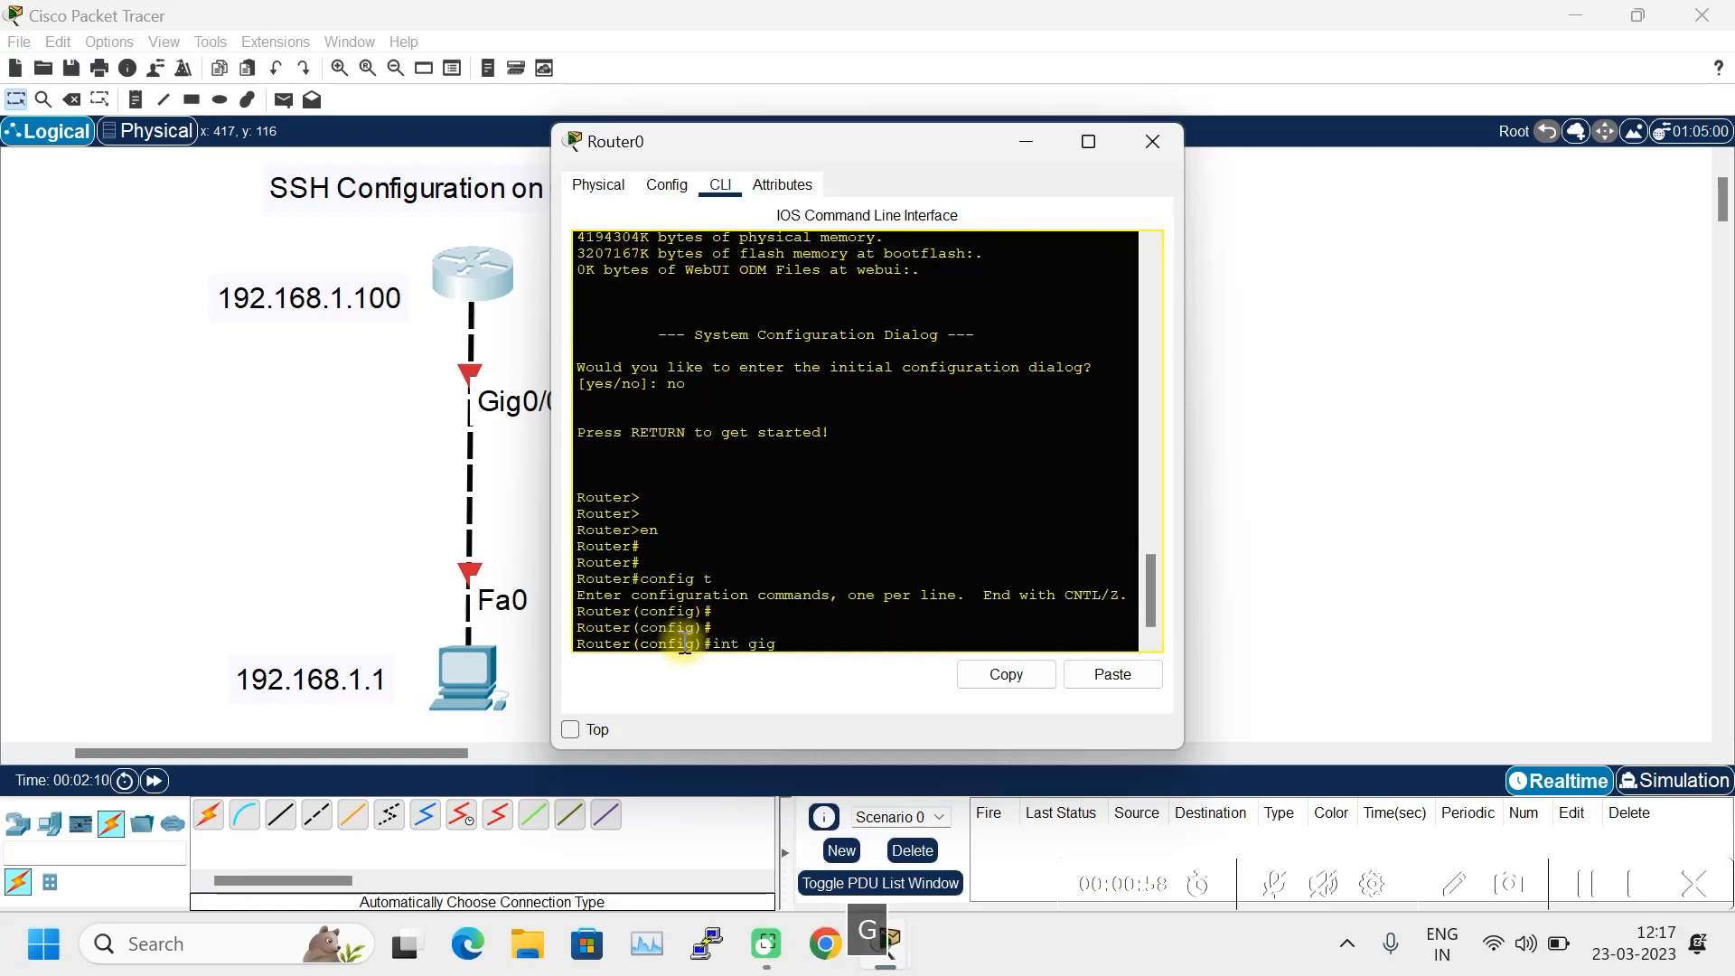
pyautogui.moveTo(864, 150); pyautogui.dragTo(1017, 139)
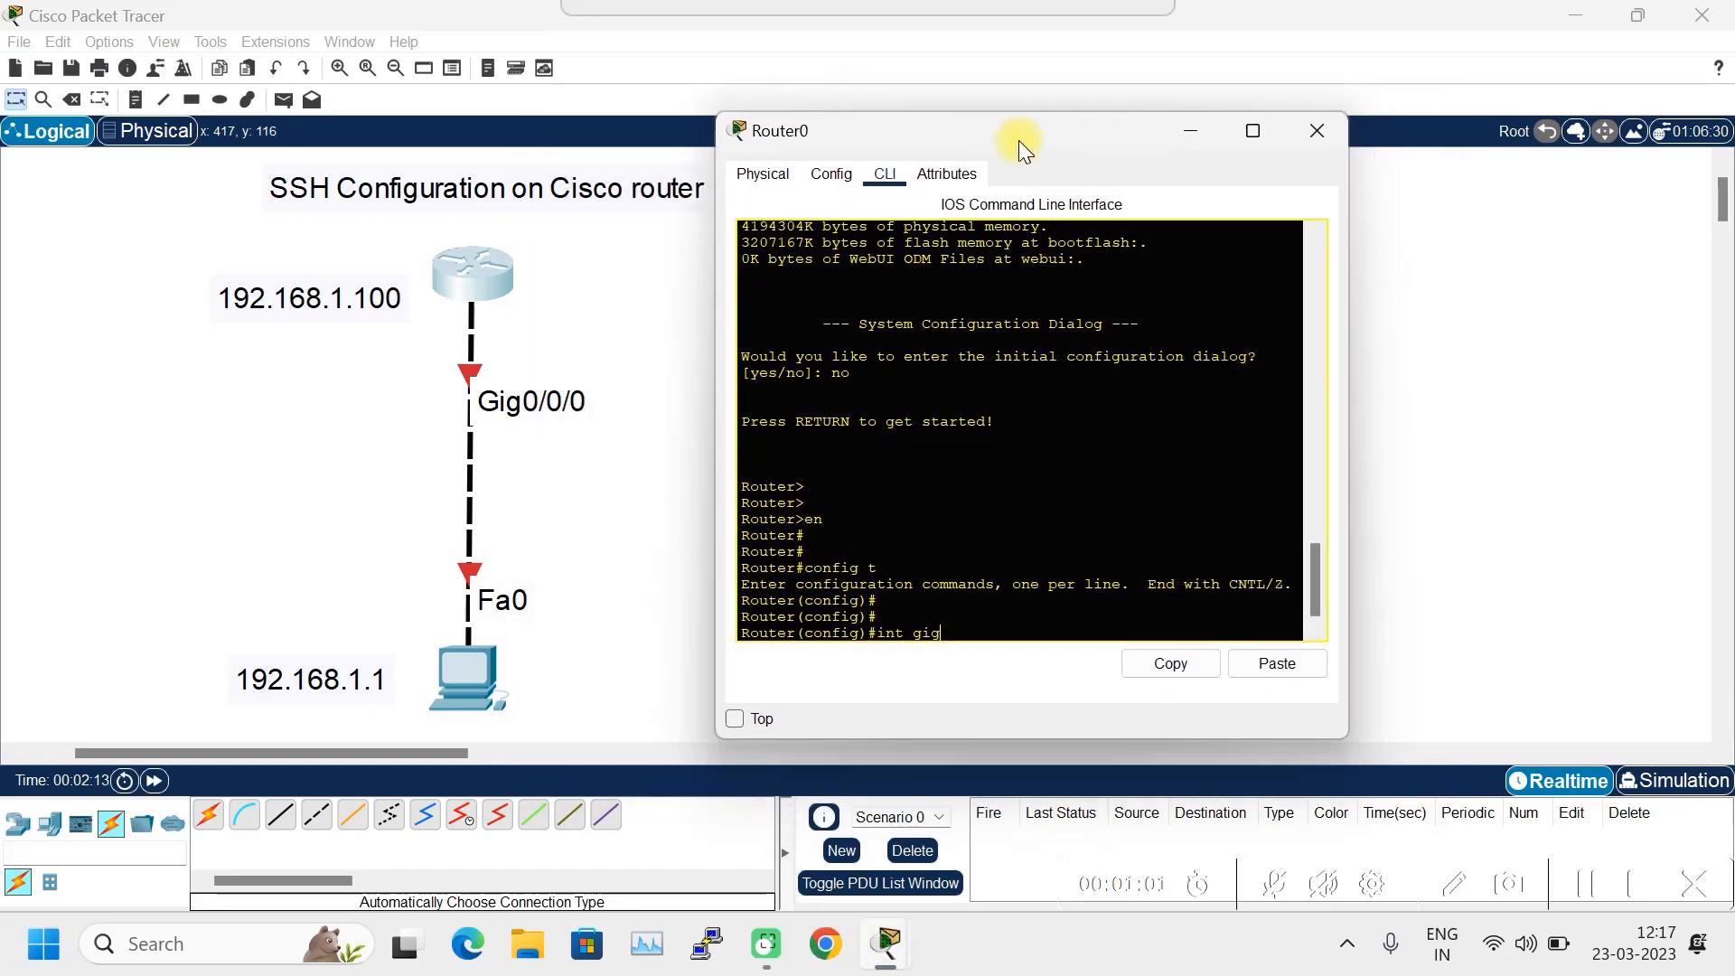
pyautogui.write('0/0/0')
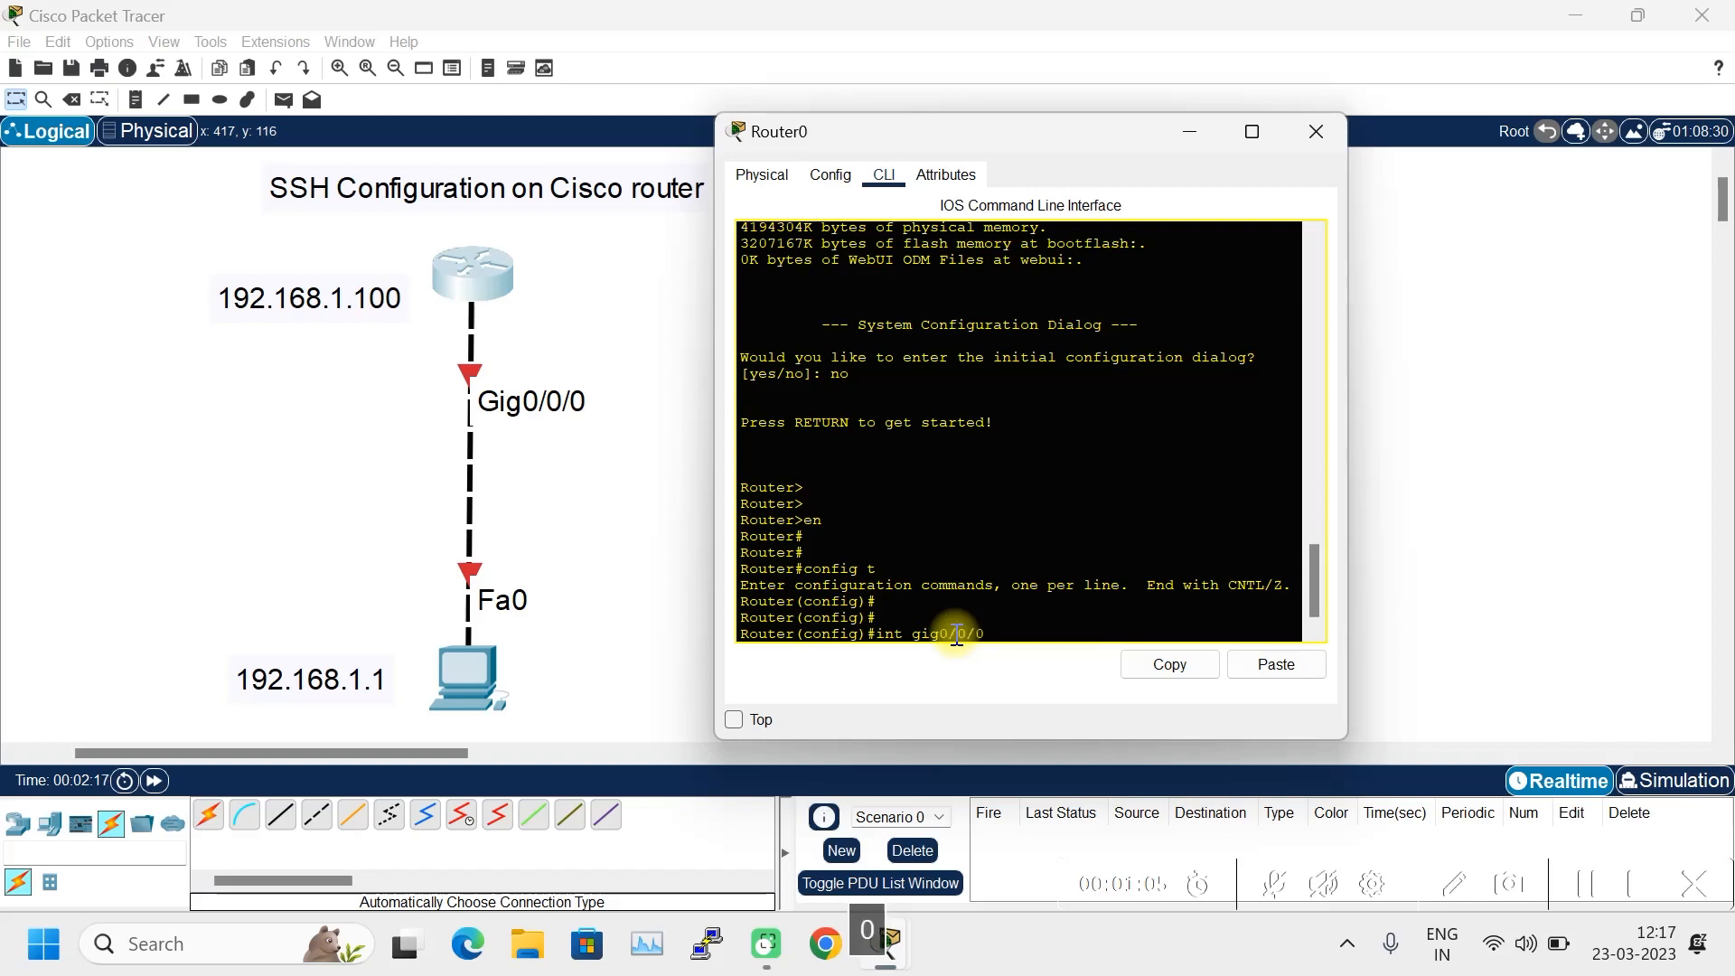
pyautogui.press('Return')
pyautogui.write('ip add')
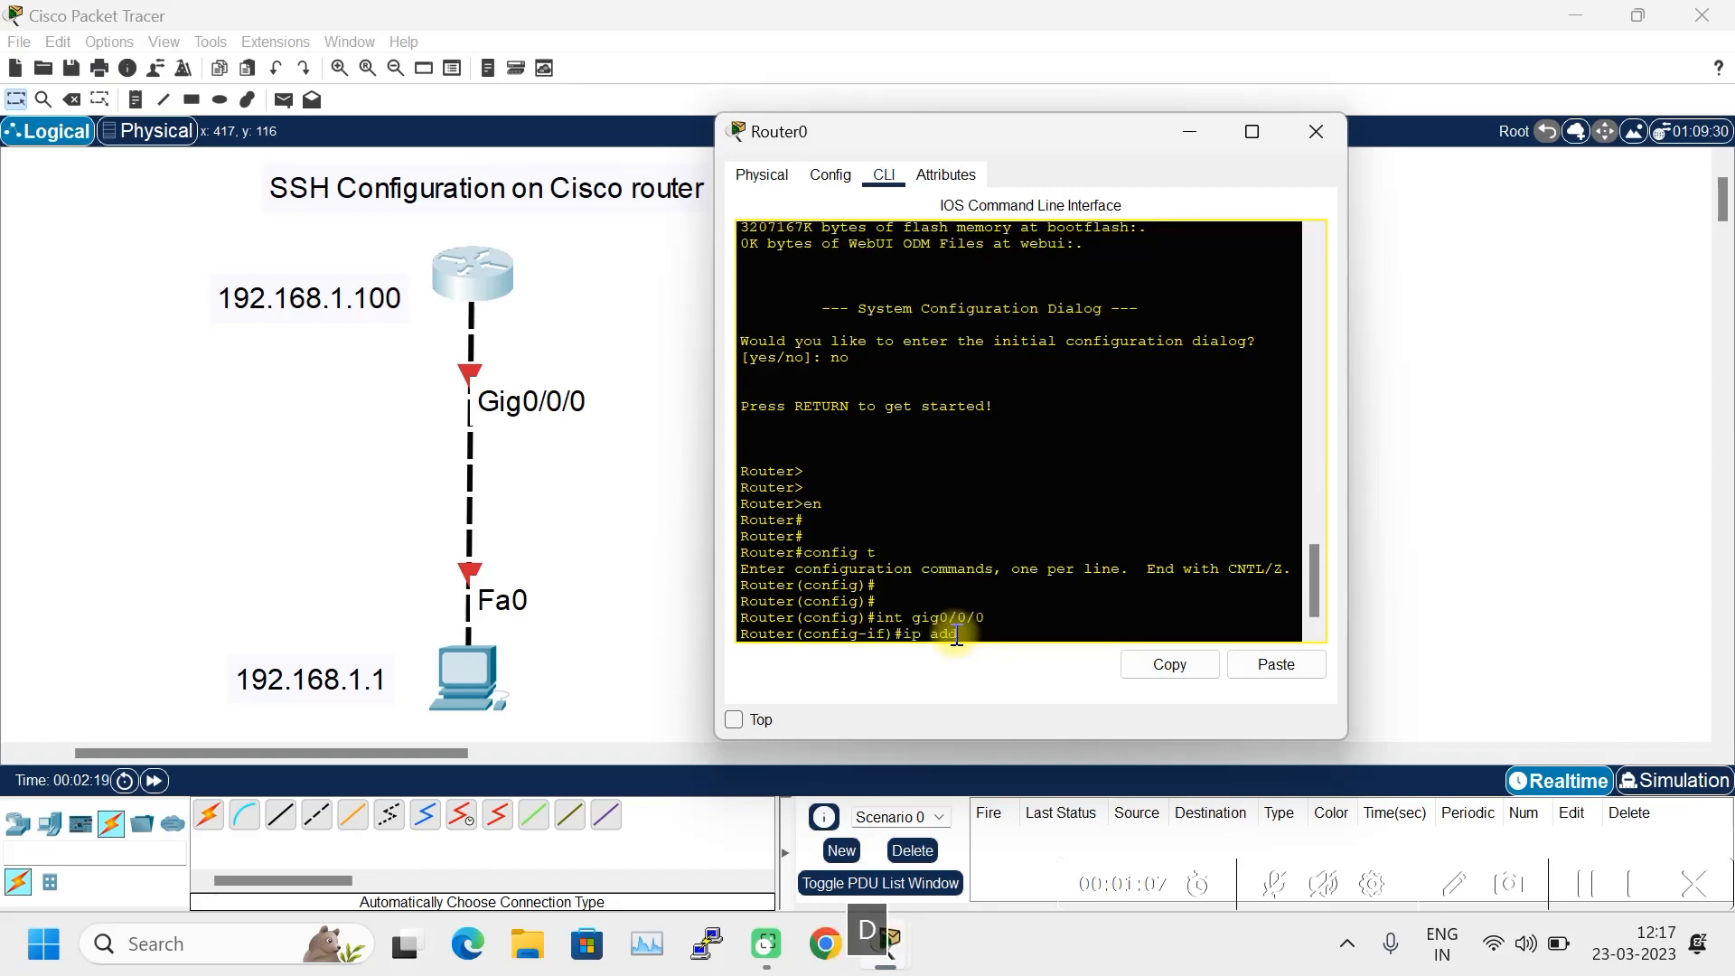
pyautogui.write(' 192.168.1.100 255')
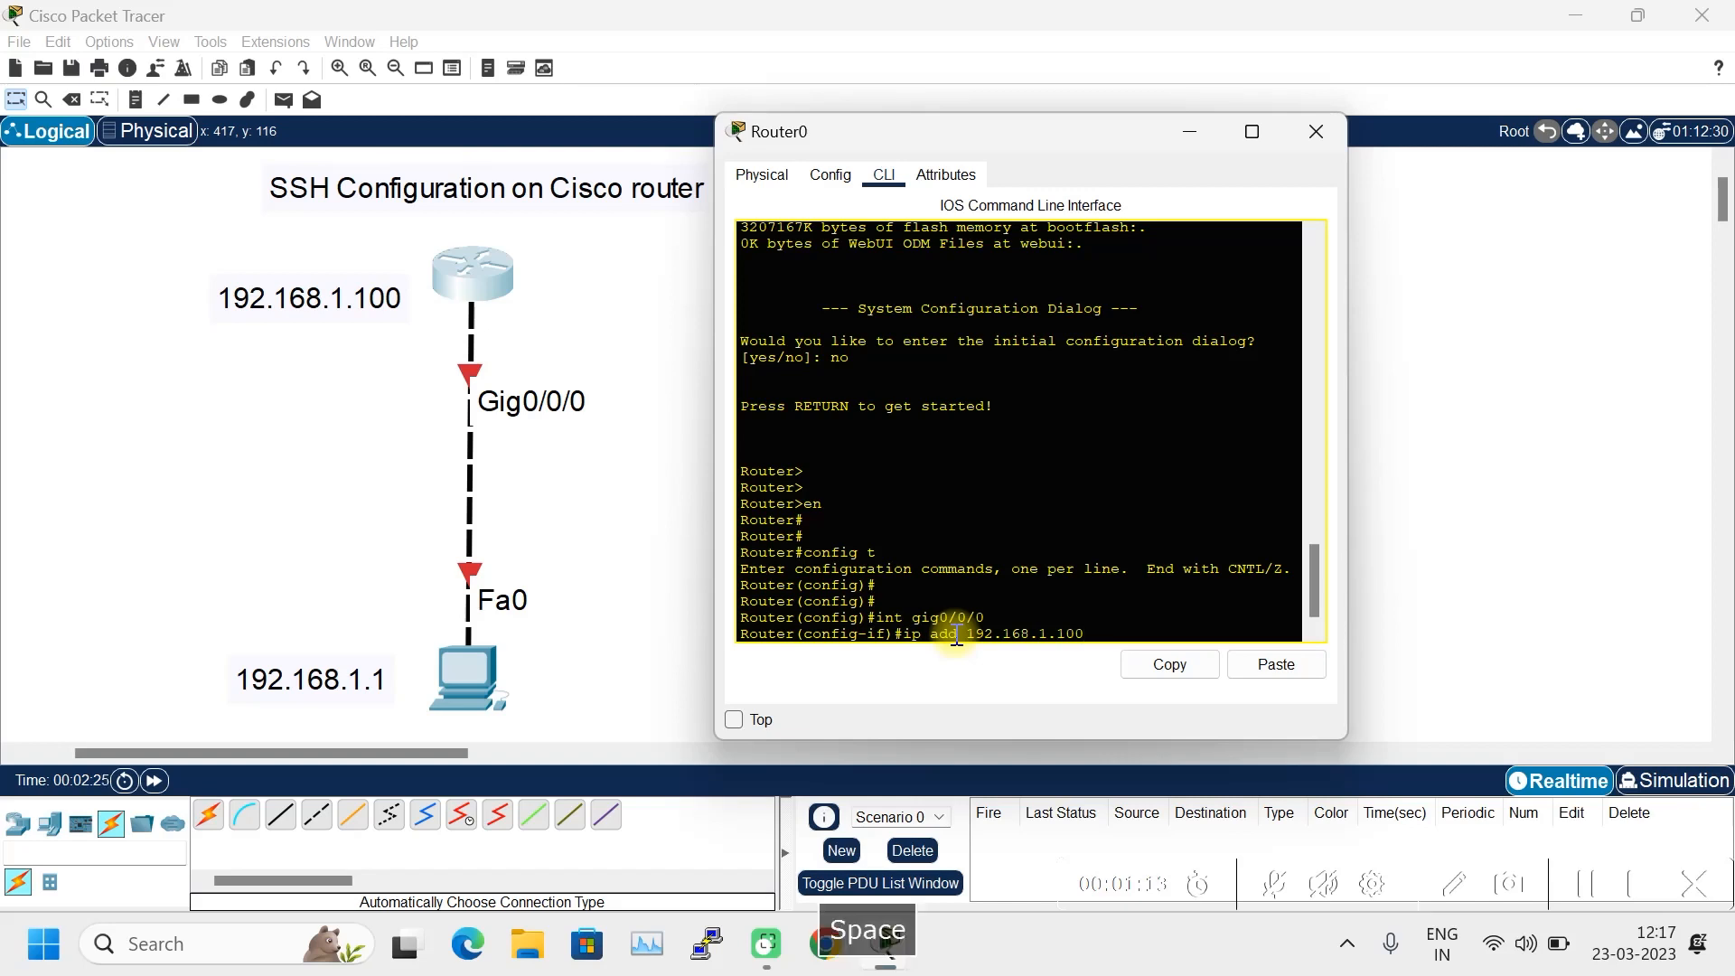
pyautogui.press('BackSpace')
pyautogui.press('BackSpace')
pyautogui.press('BackSpace')
pyautogui.press('BackSpace')
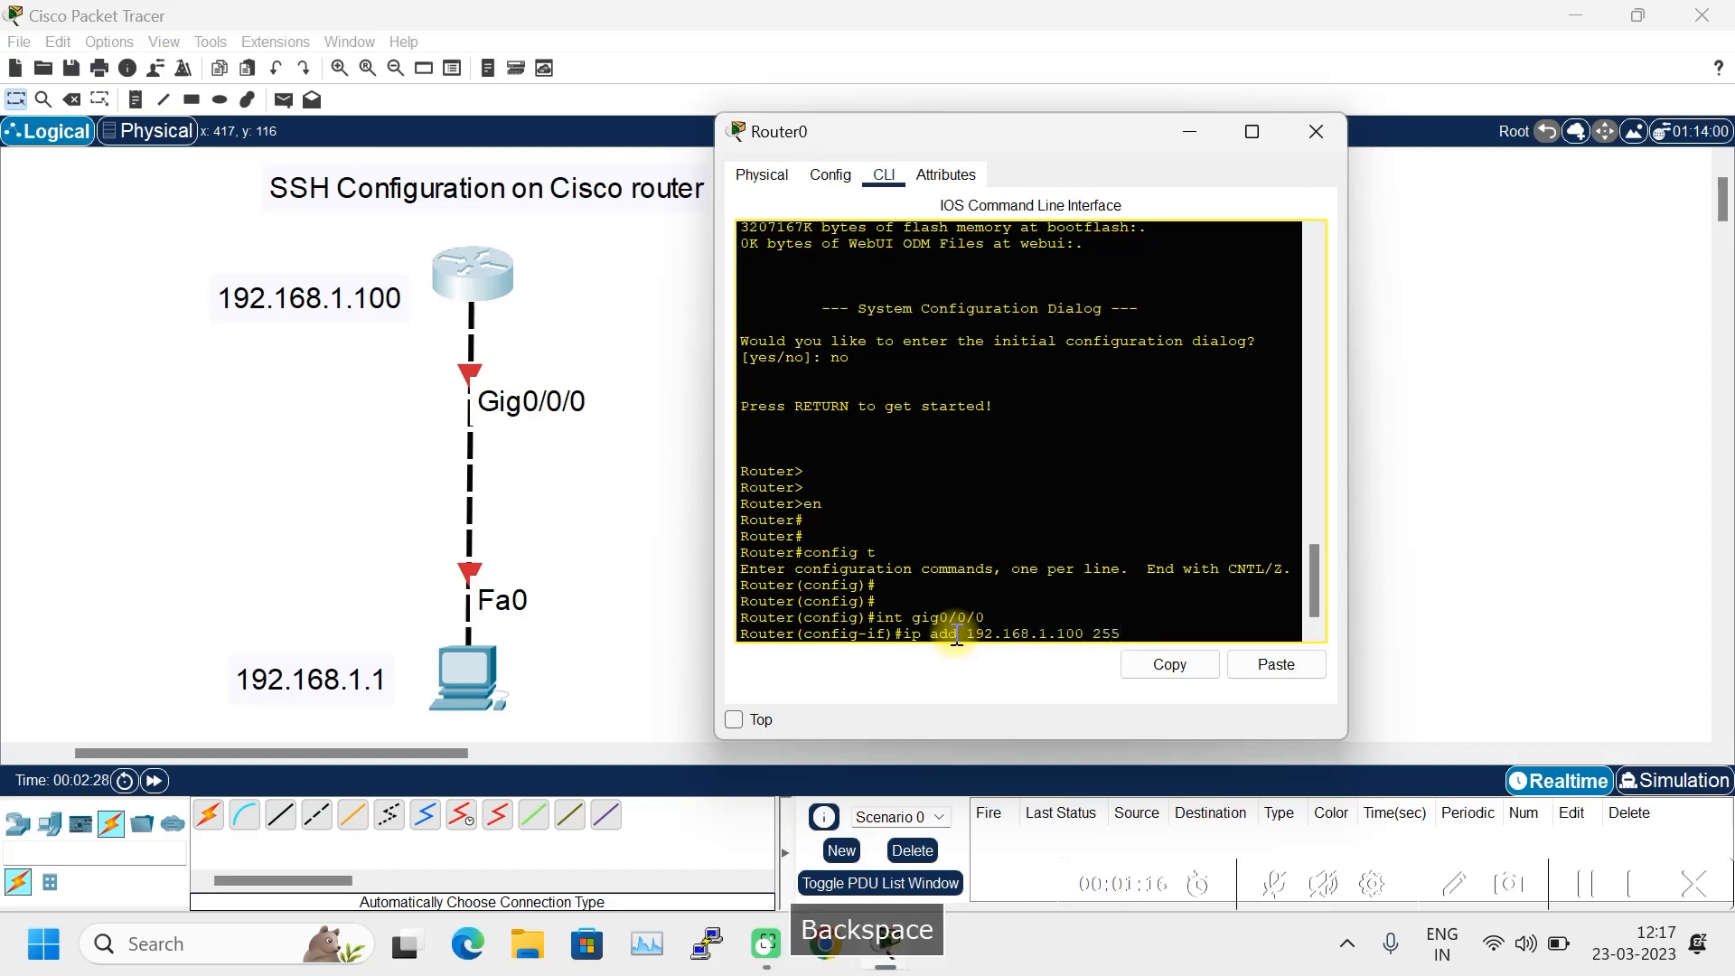
pyautogui.write('.255.255.0')
pyautogui.press('Return')
# - Bring Gig0/0/0 up with 'no shutdown' and exit to global configuration
pyautogui.write('no')
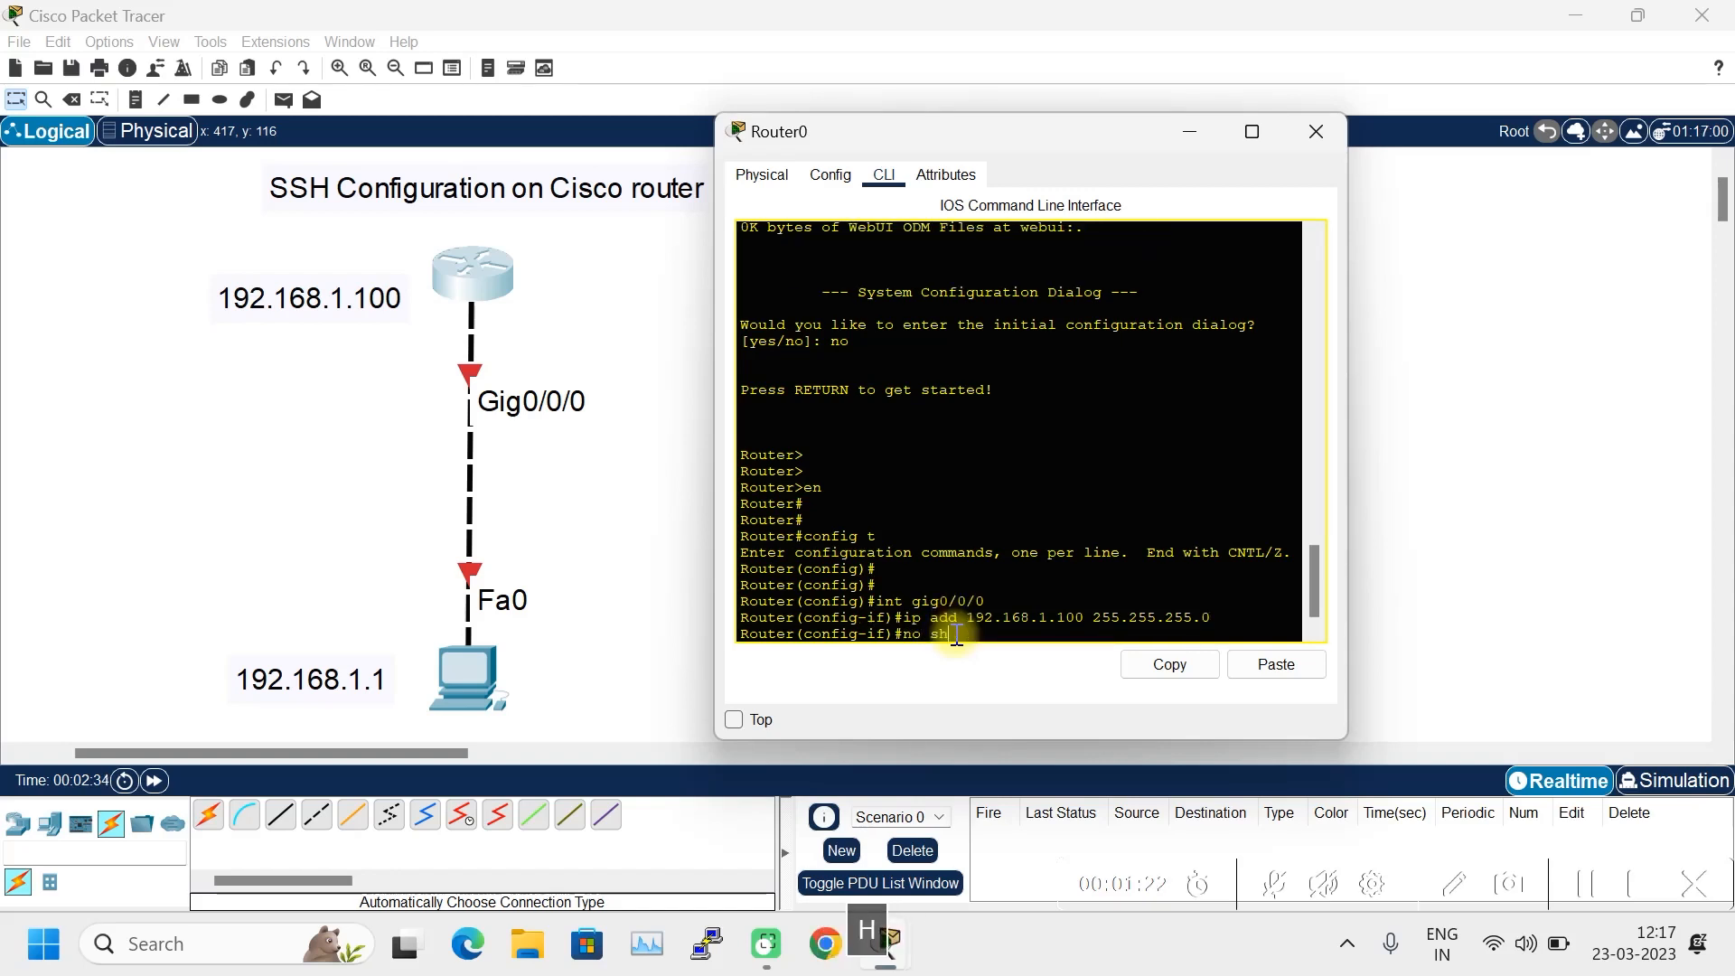
pyautogui.write(' sh')
pyautogui.press('Return')
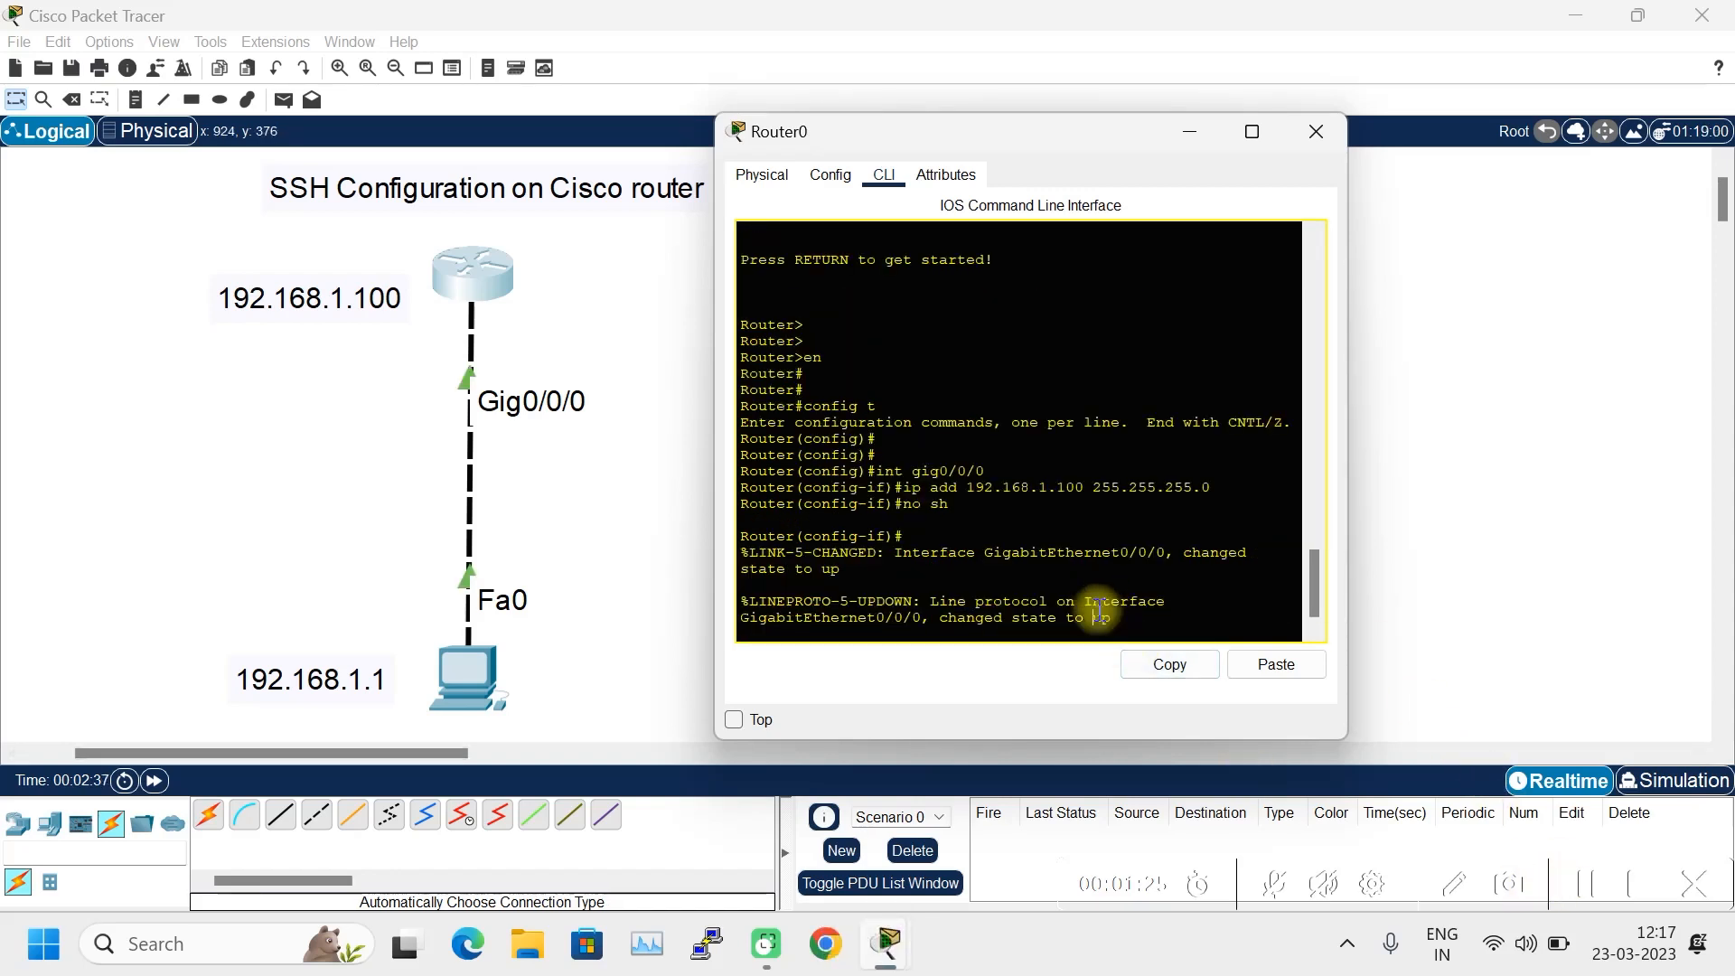
pyautogui.press('Return')
pyautogui.press('Return')
pyautogui.click(1363, 765)
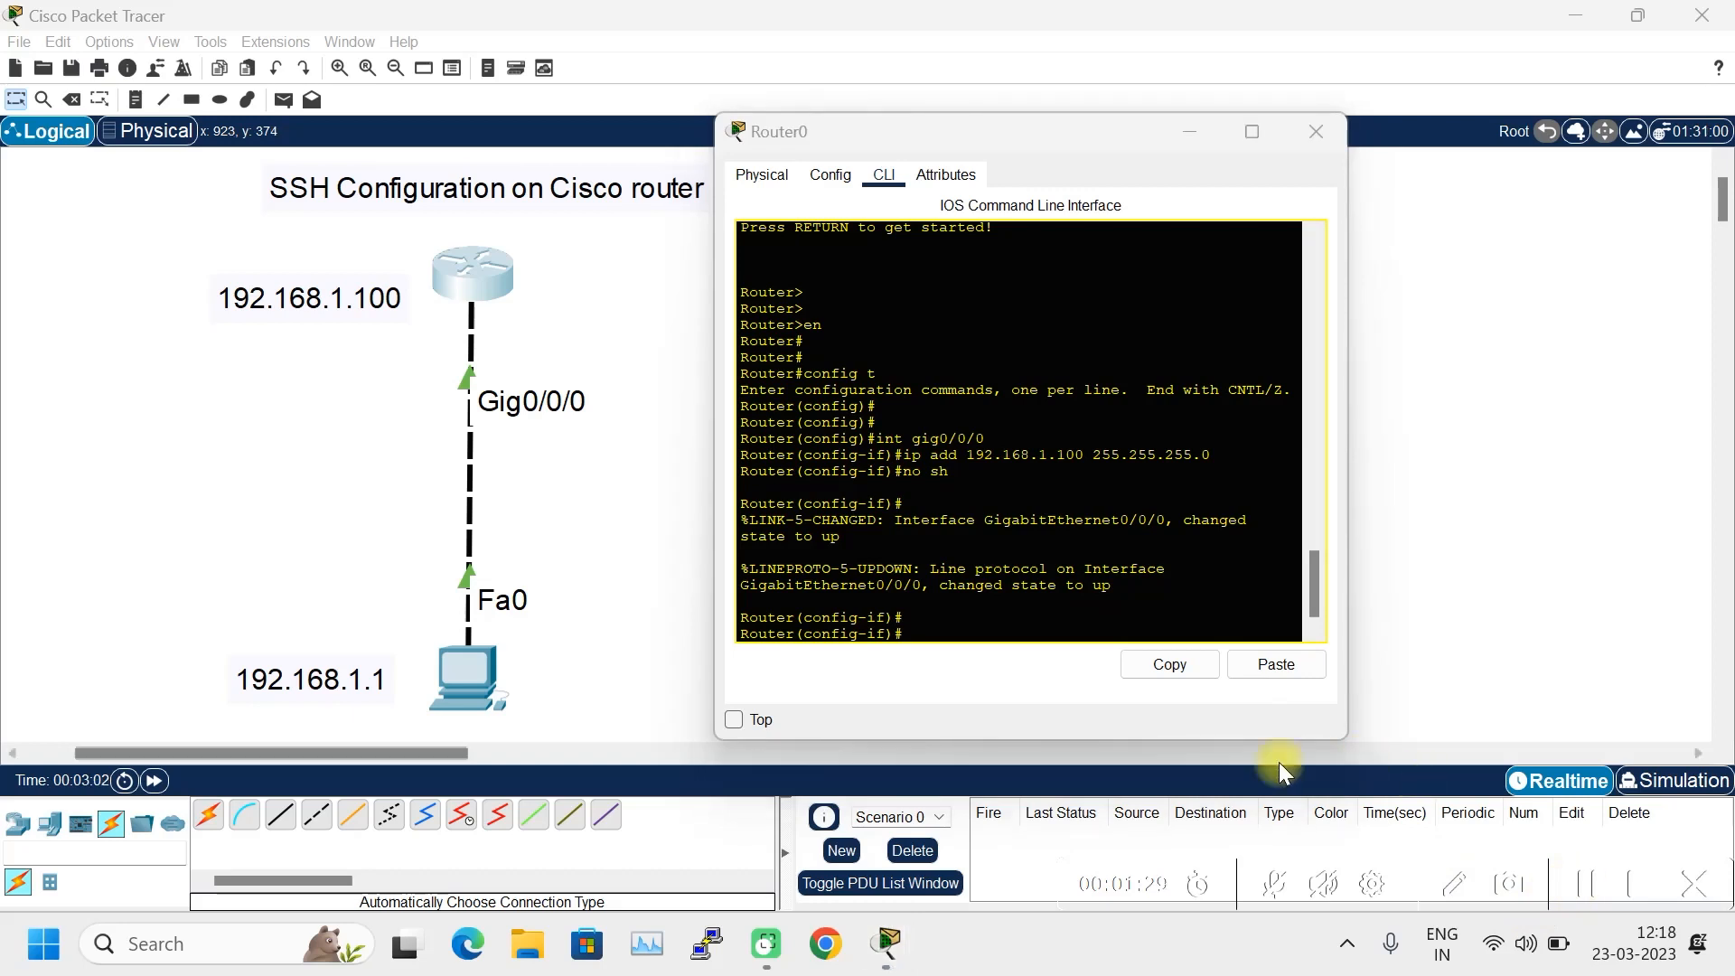
pyautogui.click(947, 635)
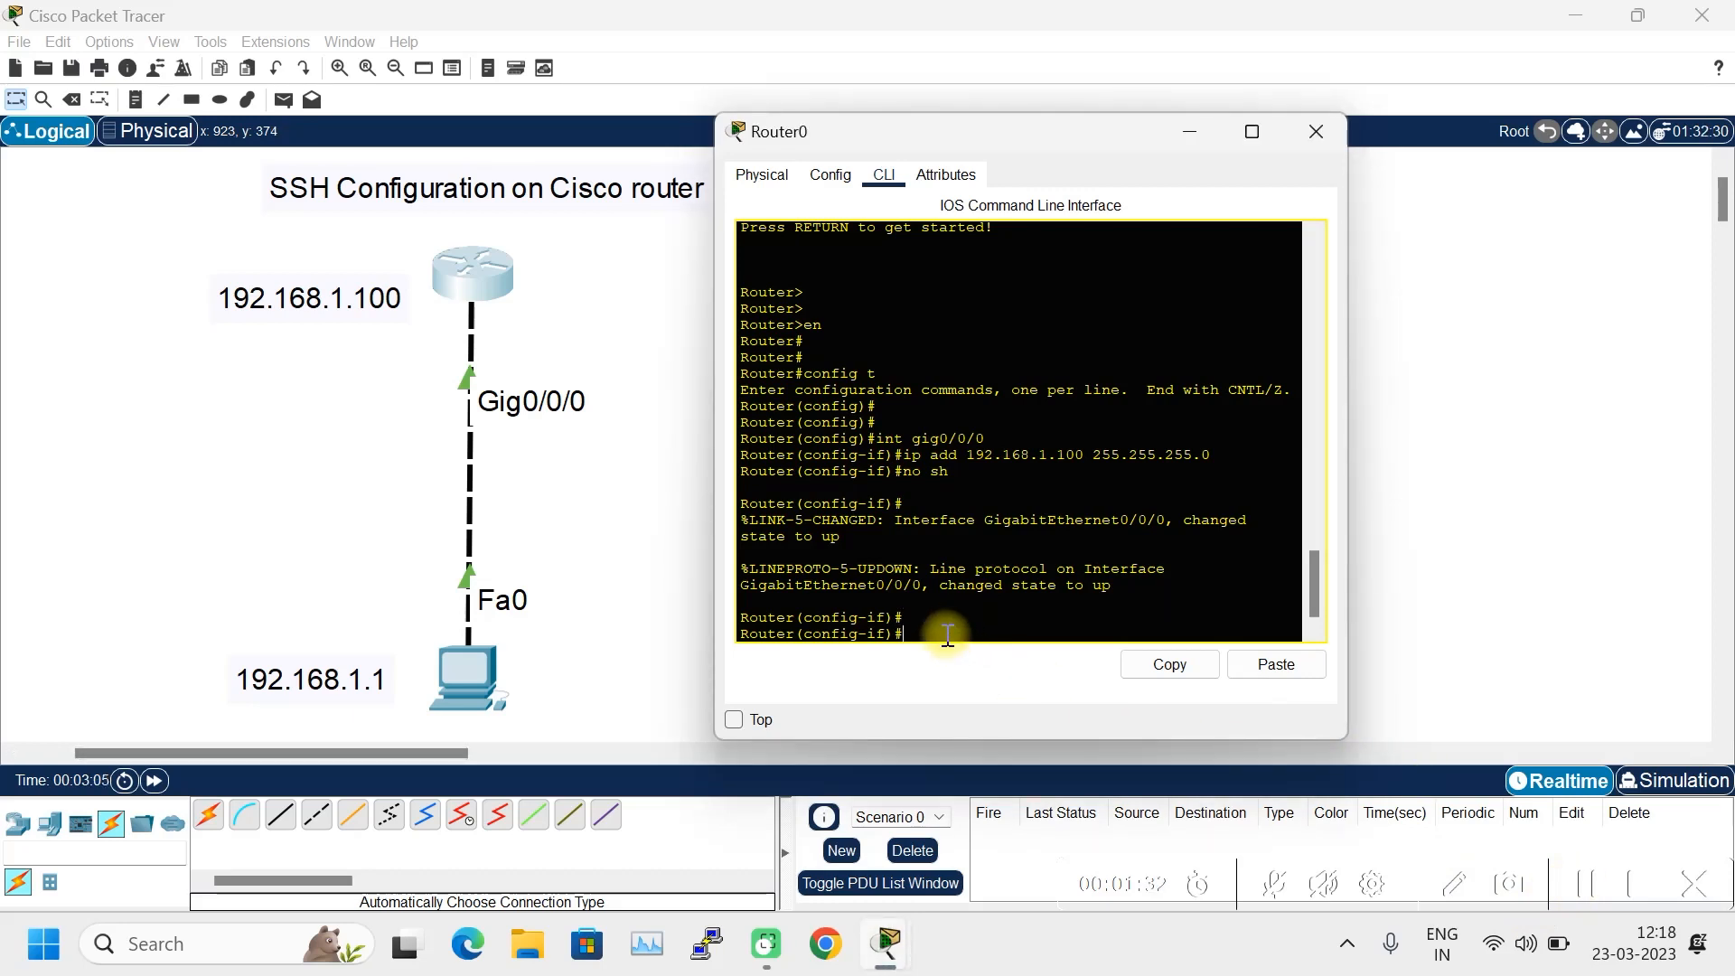
pyautogui.write('exit')
pyautogui.press('Return')
pyautogui.press('Return')
pyautogui.press('Return')
pyautogui.press('Return')
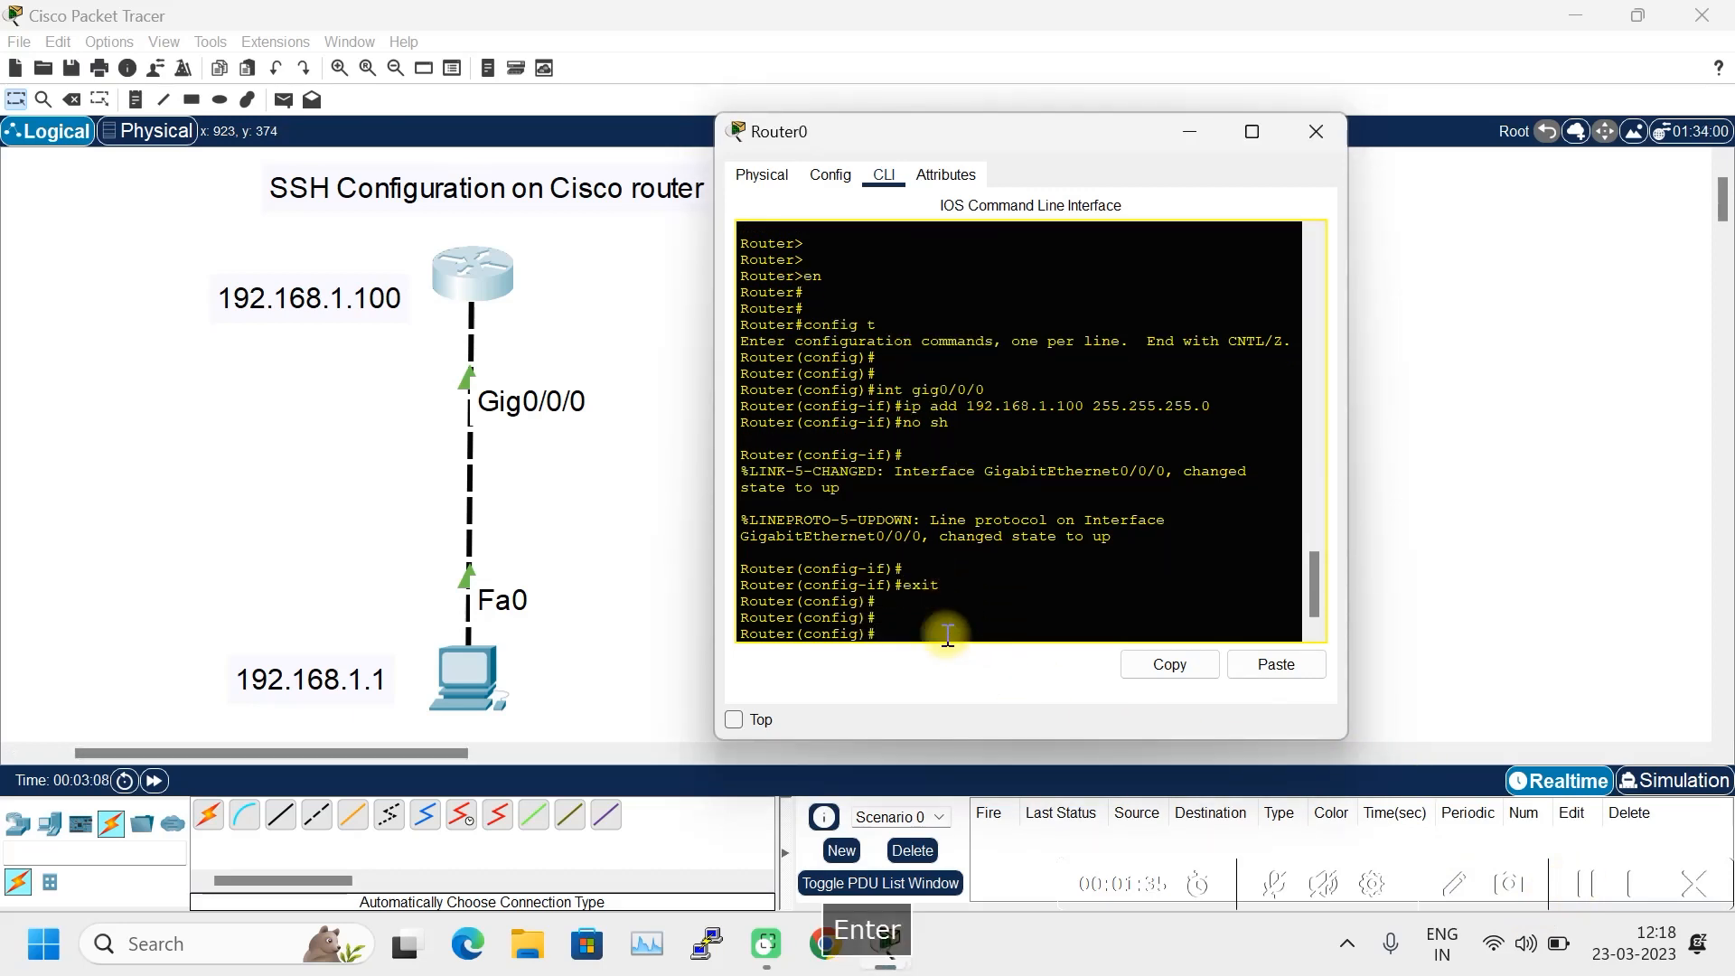
# - Set PC0's IP address to 192.168.1.1 with subnet mask 255.255.255.0
pyautogui.click(459, 682)
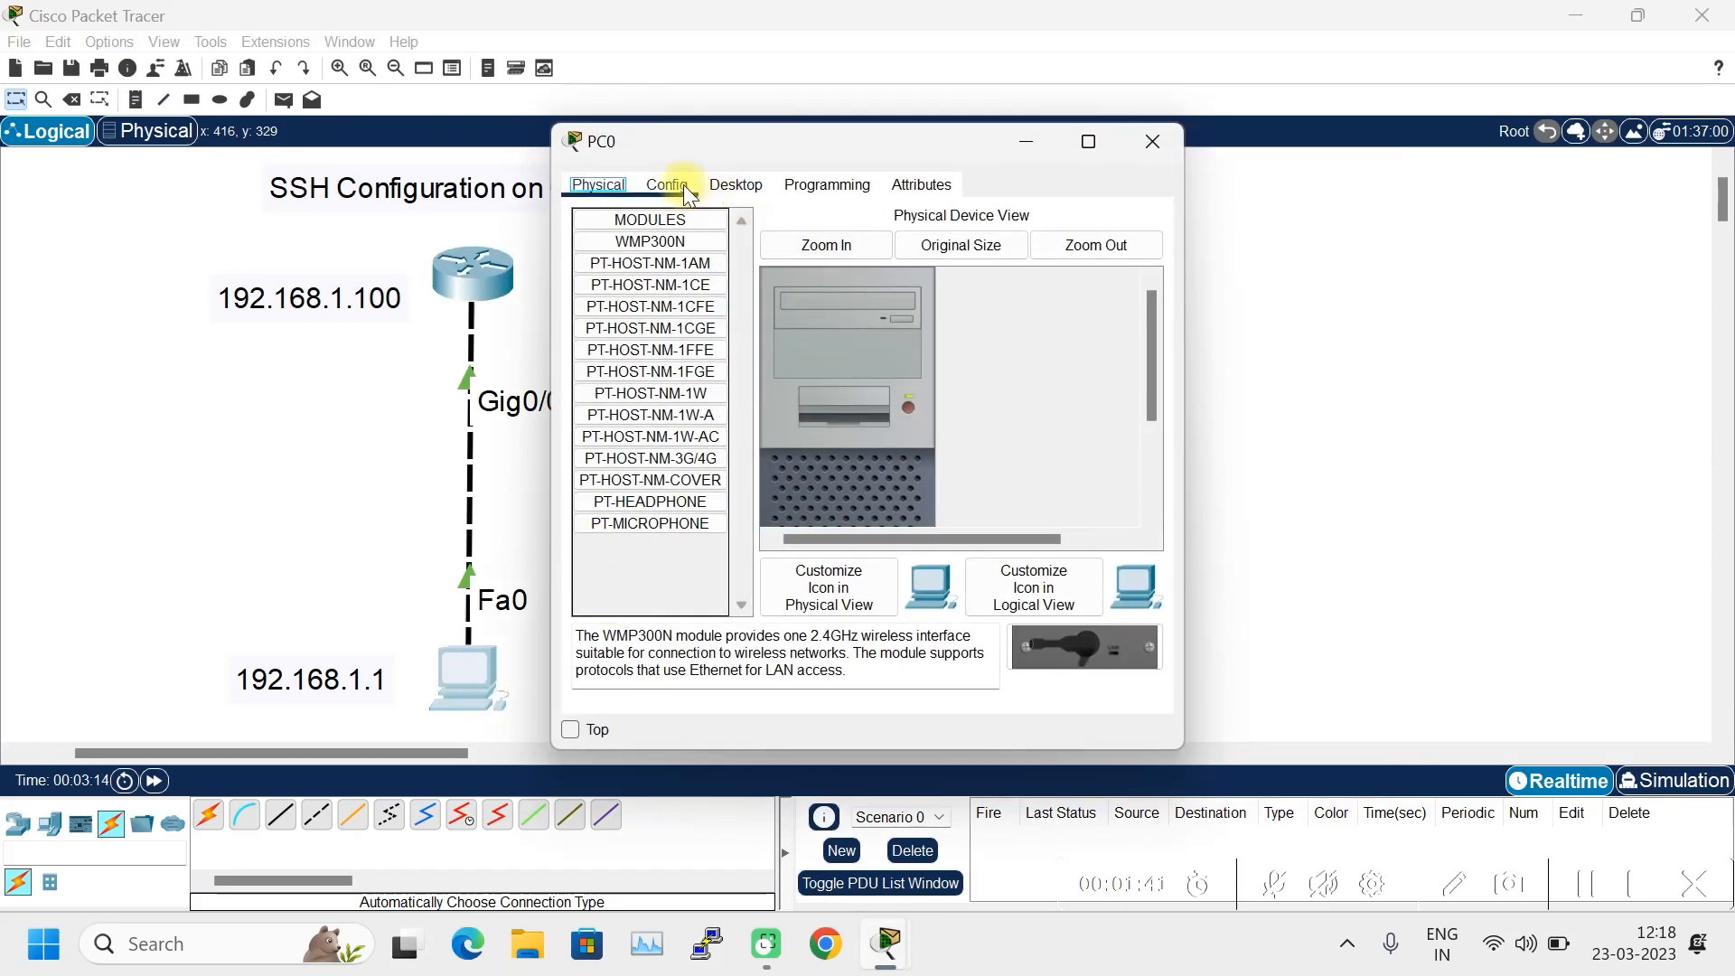
pyautogui.click(733, 185)
pyautogui.click(637, 264)
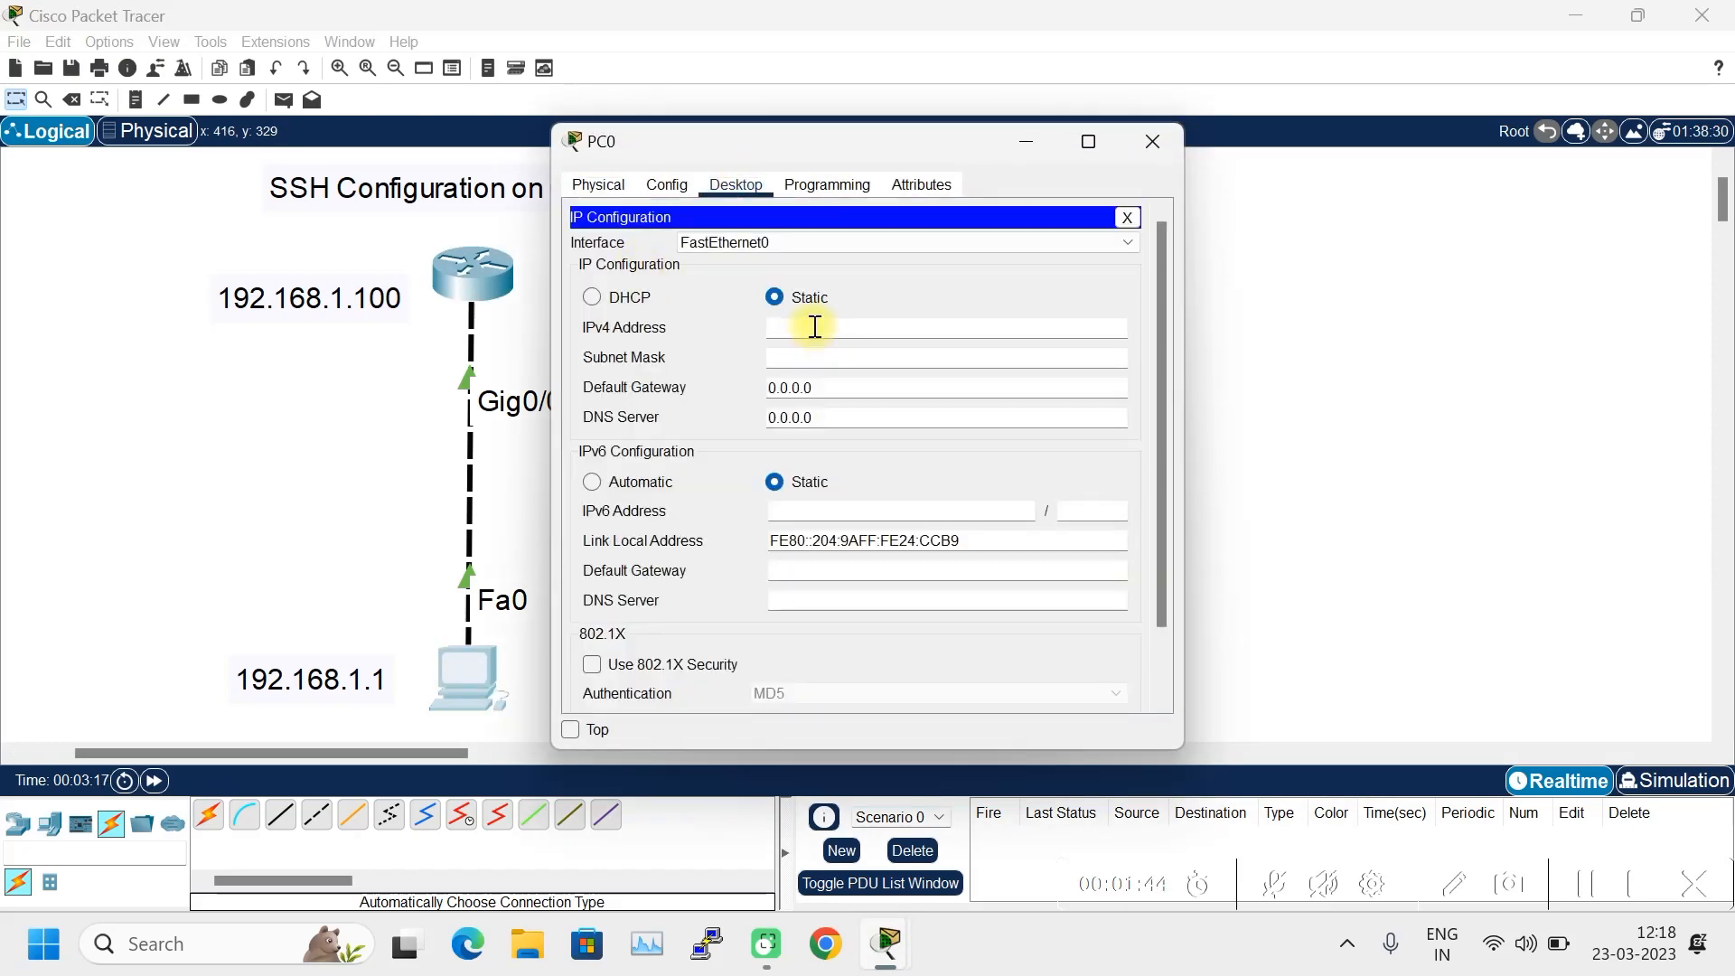
pyautogui.write('192')
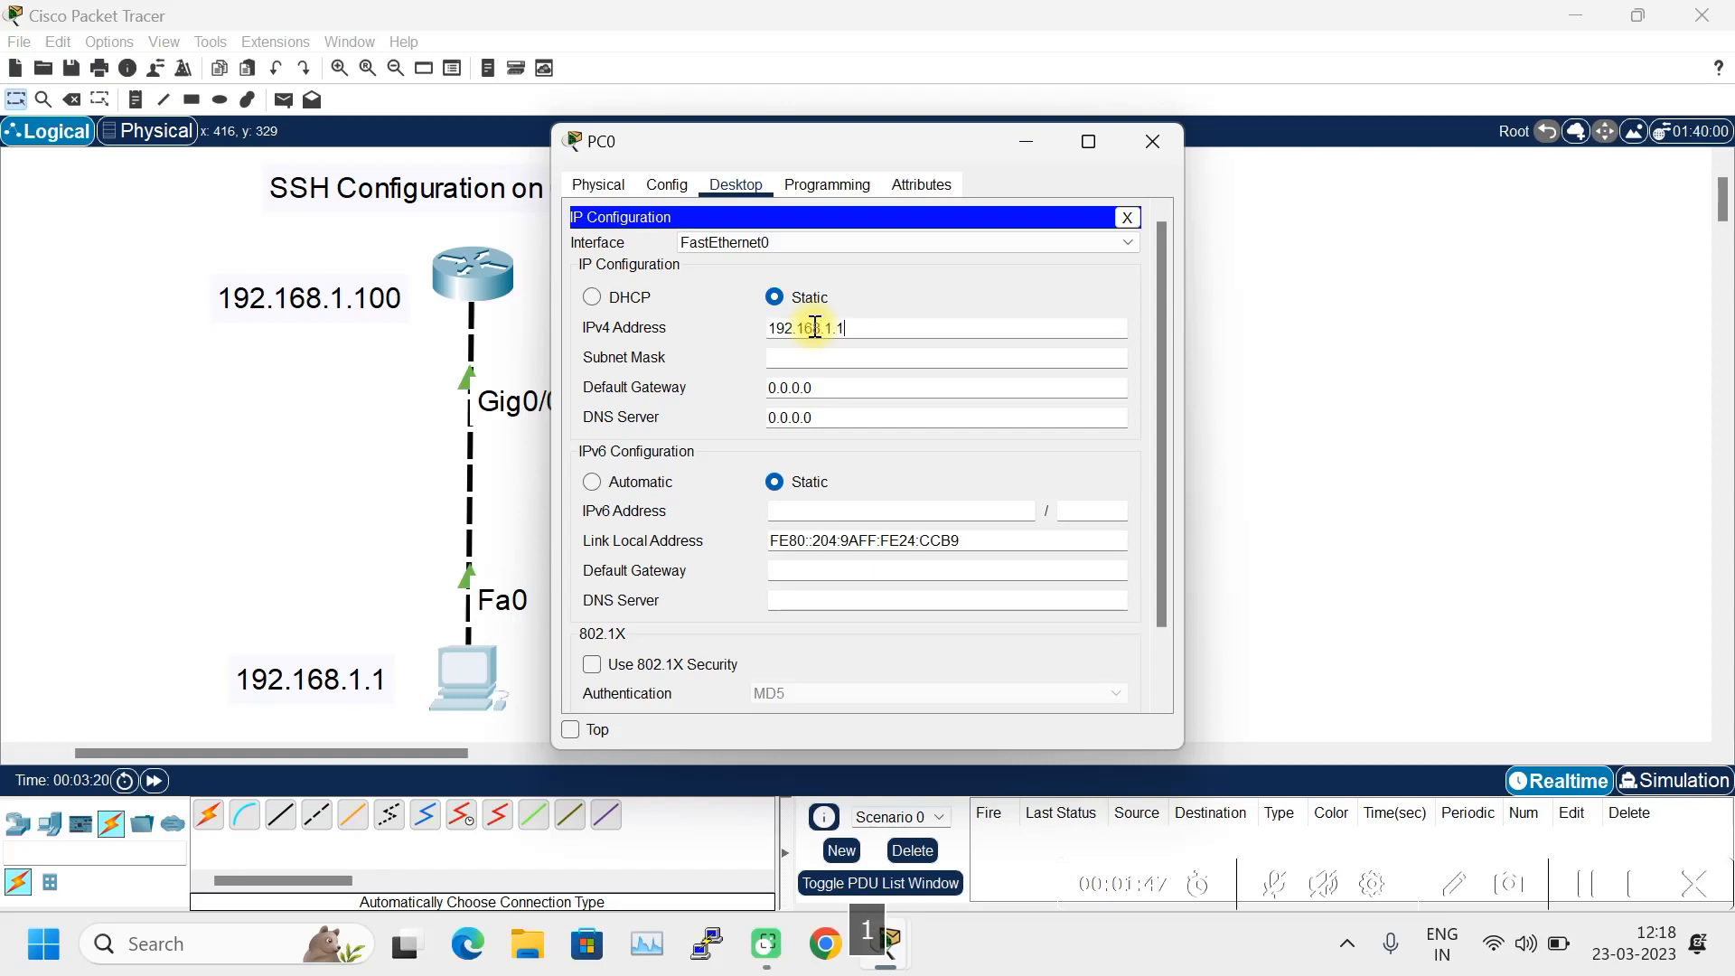
pyautogui.write('.168.1.1')
pyautogui.click(806, 358)
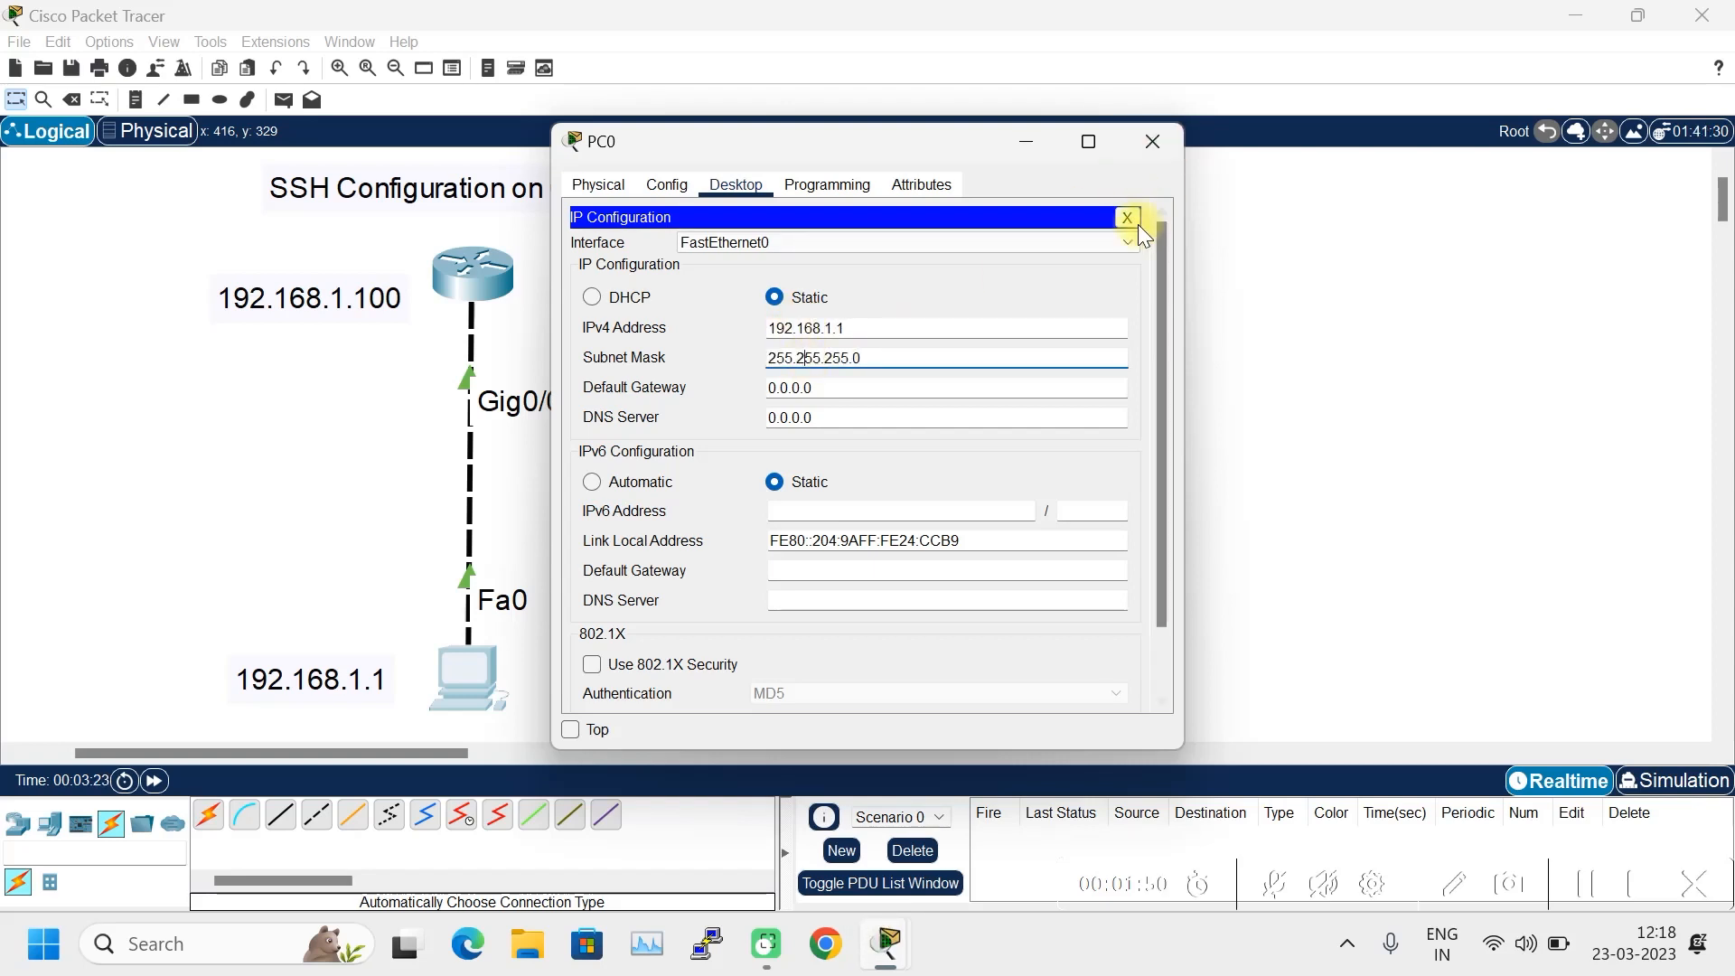
pyautogui.click(1128, 217)
# - Ping the router at 192.168.1.100 from PC0's command prompt
pyautogui.click(944, 234)
pyautogui.moveTo(914, 148); pyautogui.dragTo(1079, 159)
pyautogui.write('ping ')
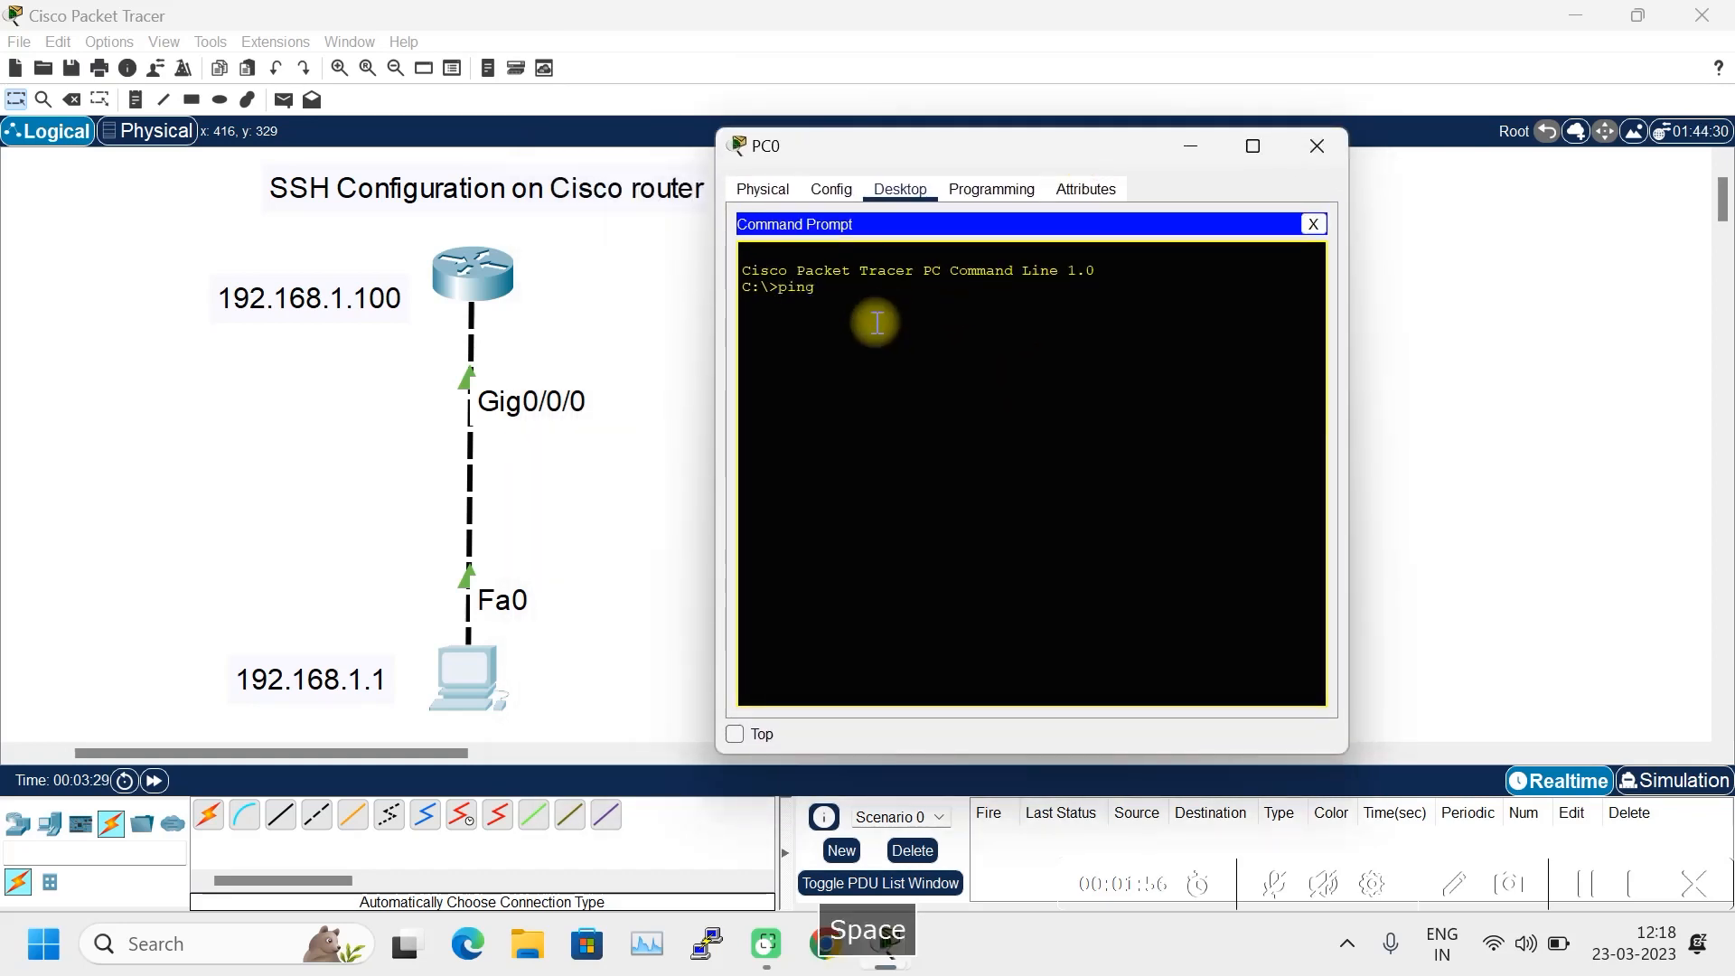
pyautogui.write('192.168.')
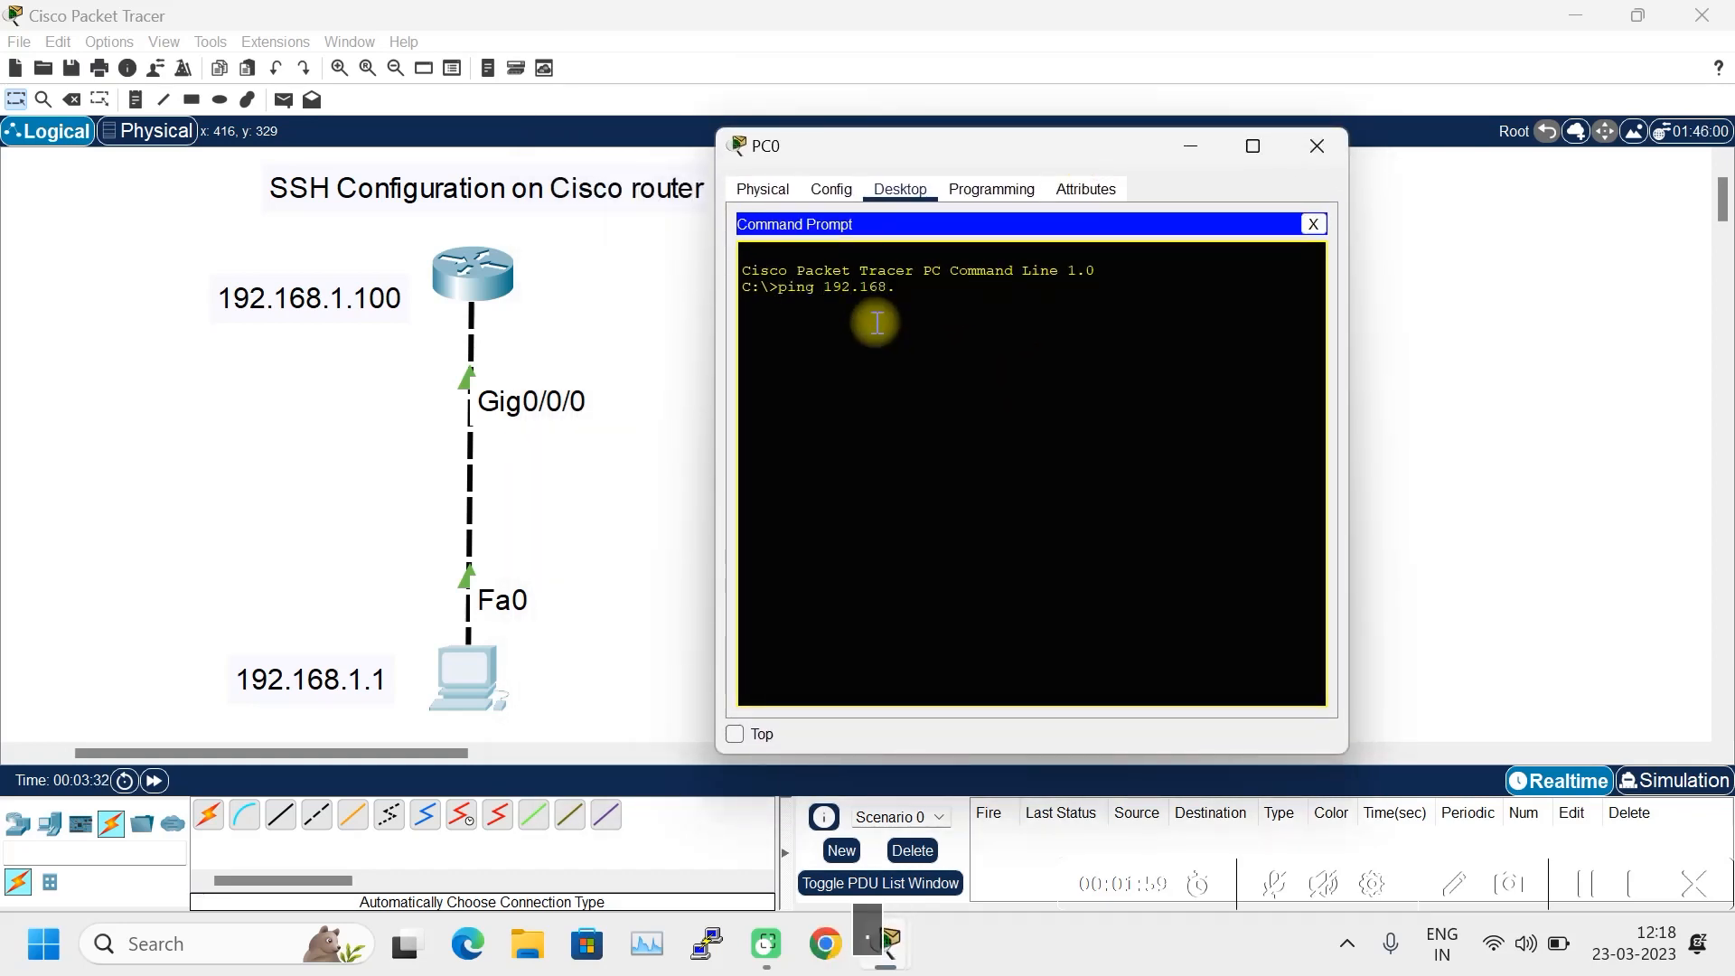
pyautogui.write('1.100')
pyautogui.press('Return')
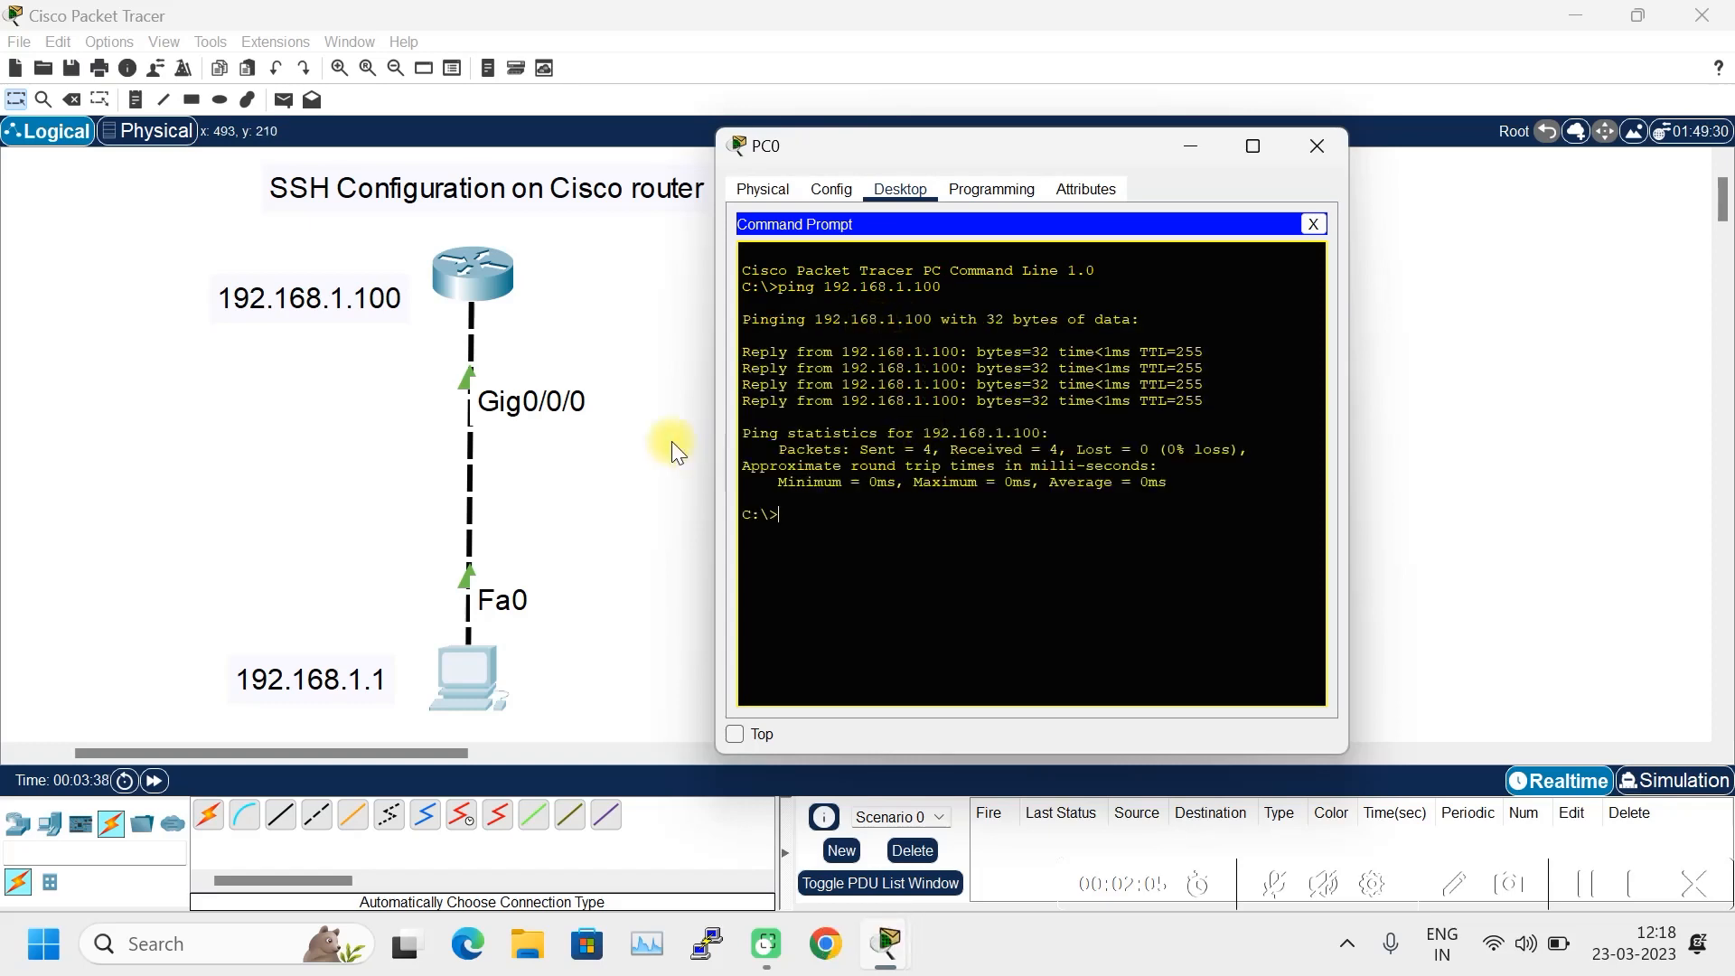
pyautogui.click(470, 279)
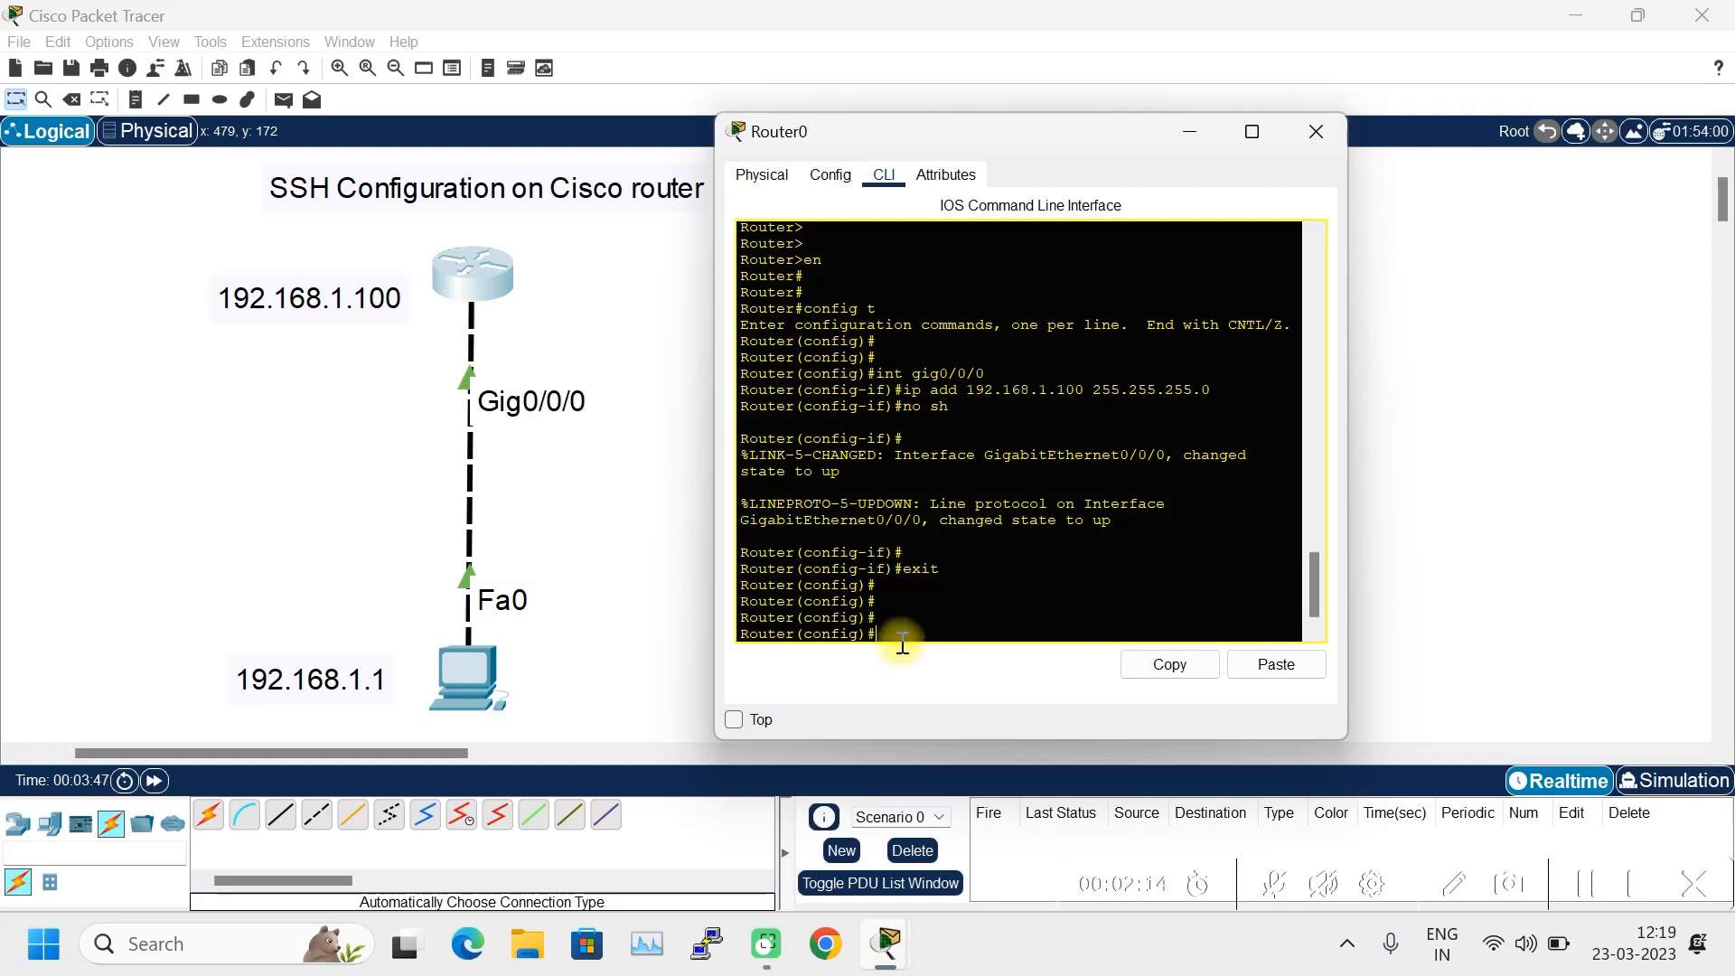
# - Enter 'hostname Networkconsole' and 'ip domain-name networkconsole.com' in global configuration
pyautogui.write('host name')
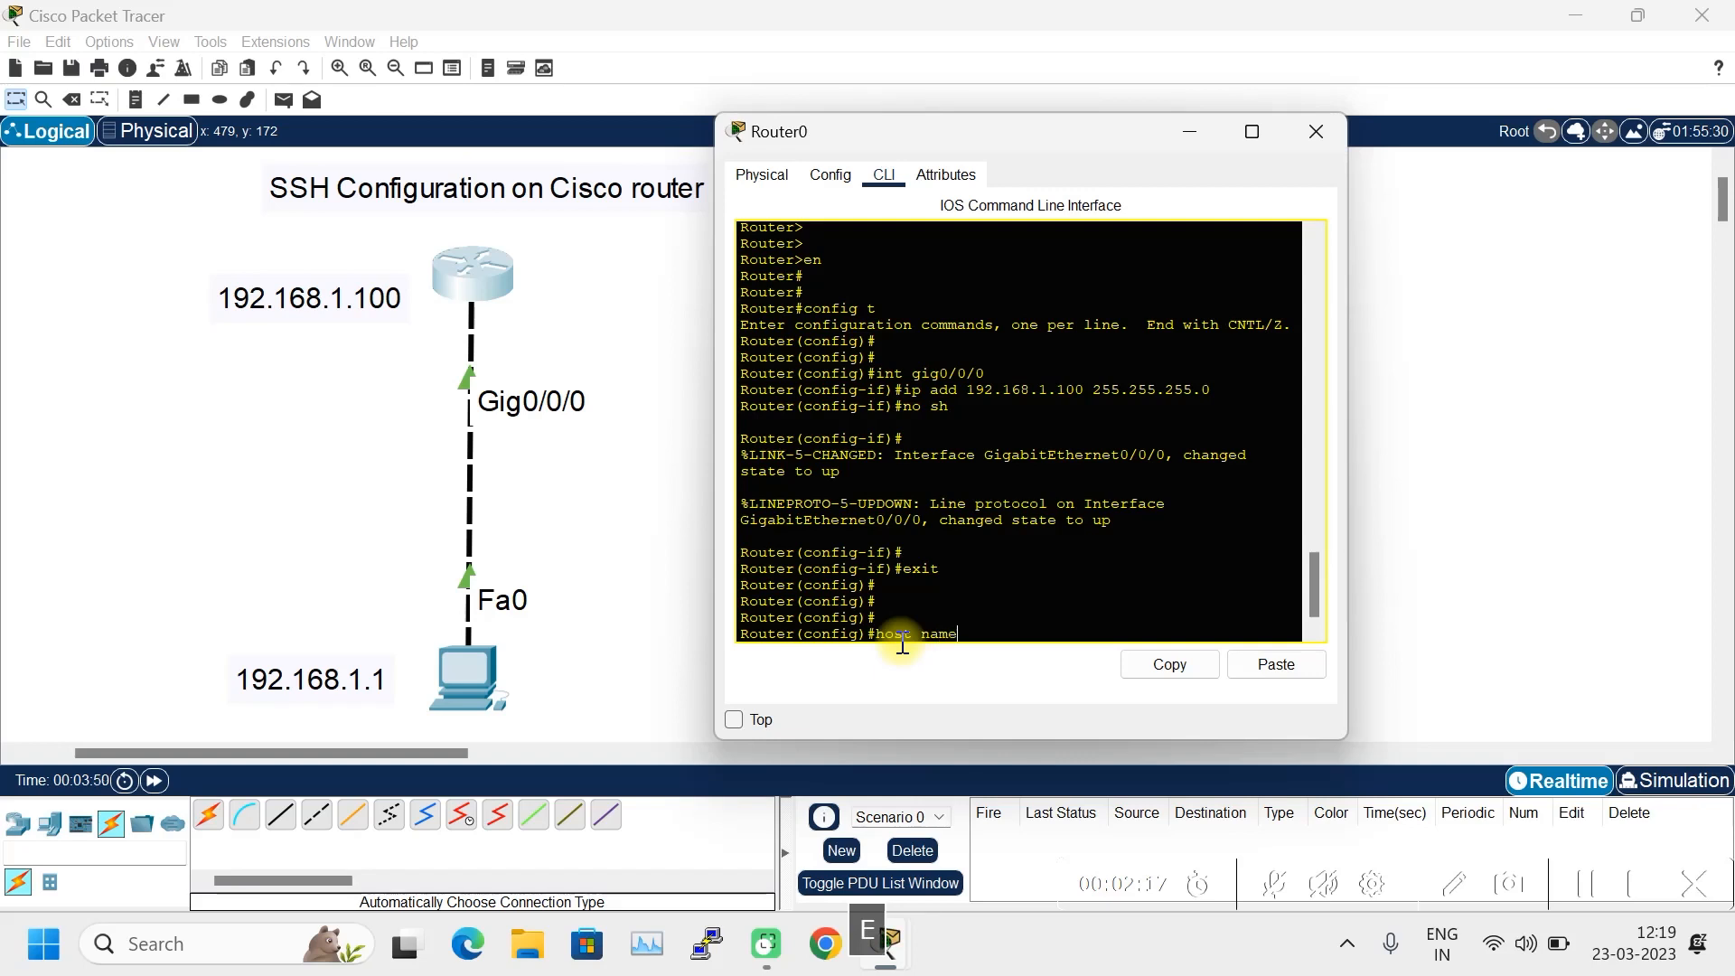
pyautogui.press('BackSpace')
pyautogui.press('BackSpace')
pyautogui.press('BackSpace')
pyautogui.press('BackSpace')
pyautogui.press('BackSpace')
pyautogui.press('Tab')
pyautogui.moveTo(1130, 144); pyautogui.dragTo(1171, 142)
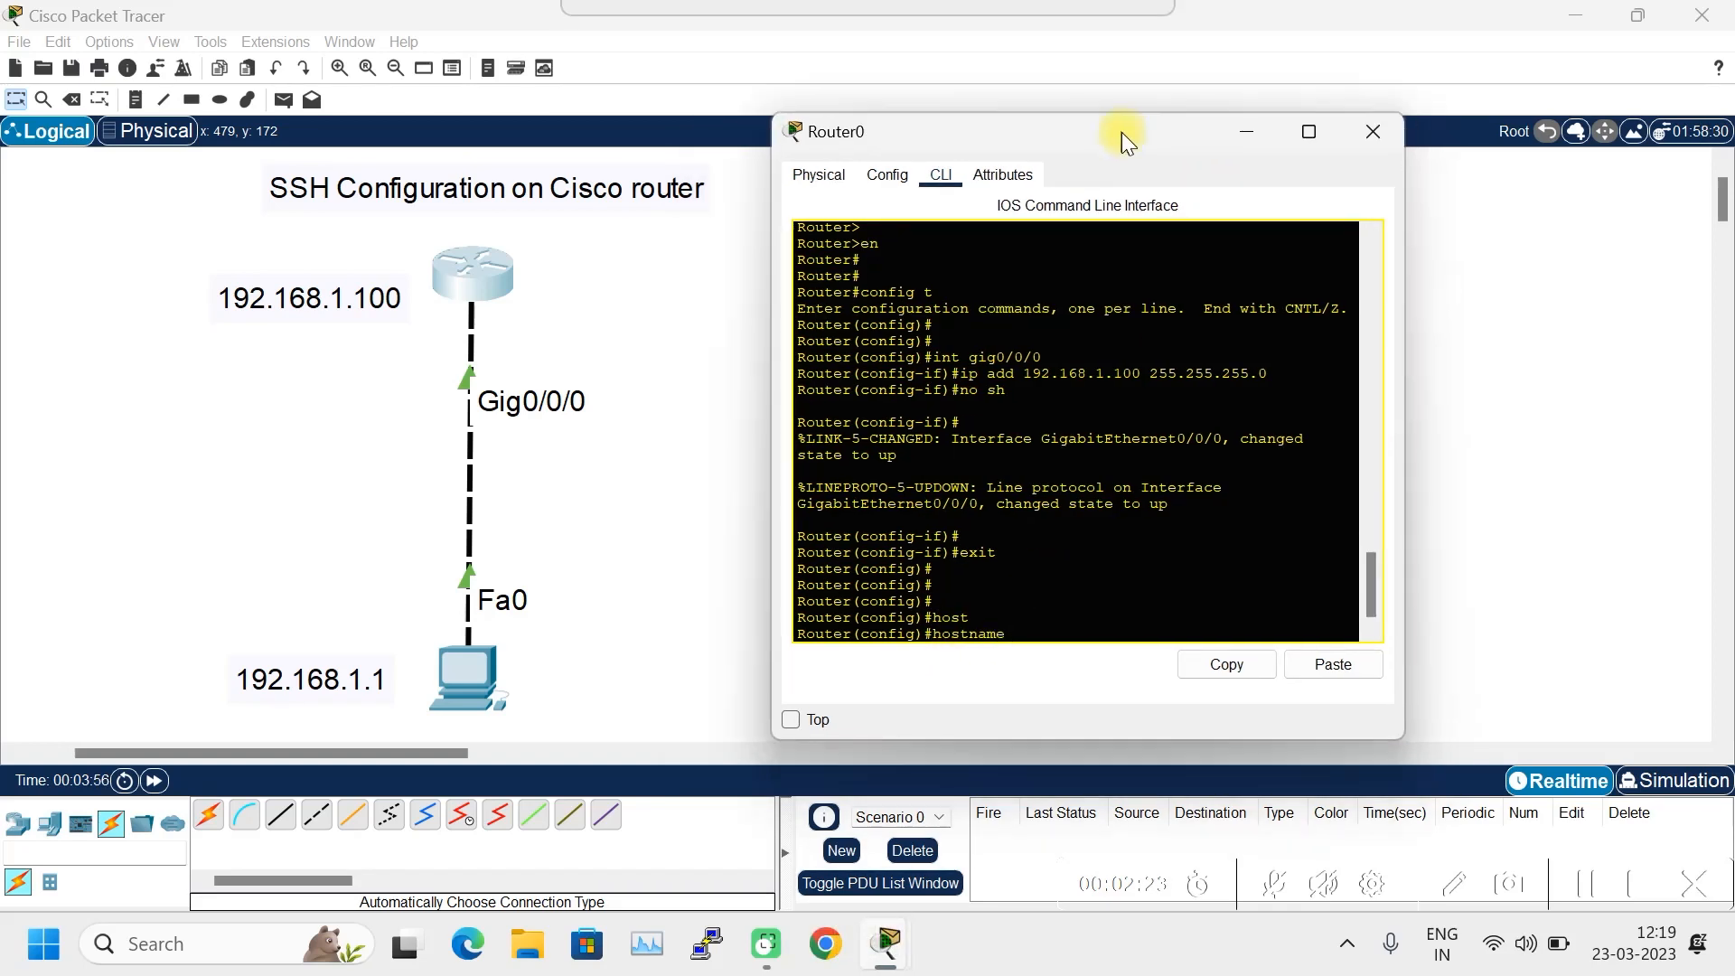
pyautogui.write('Network')
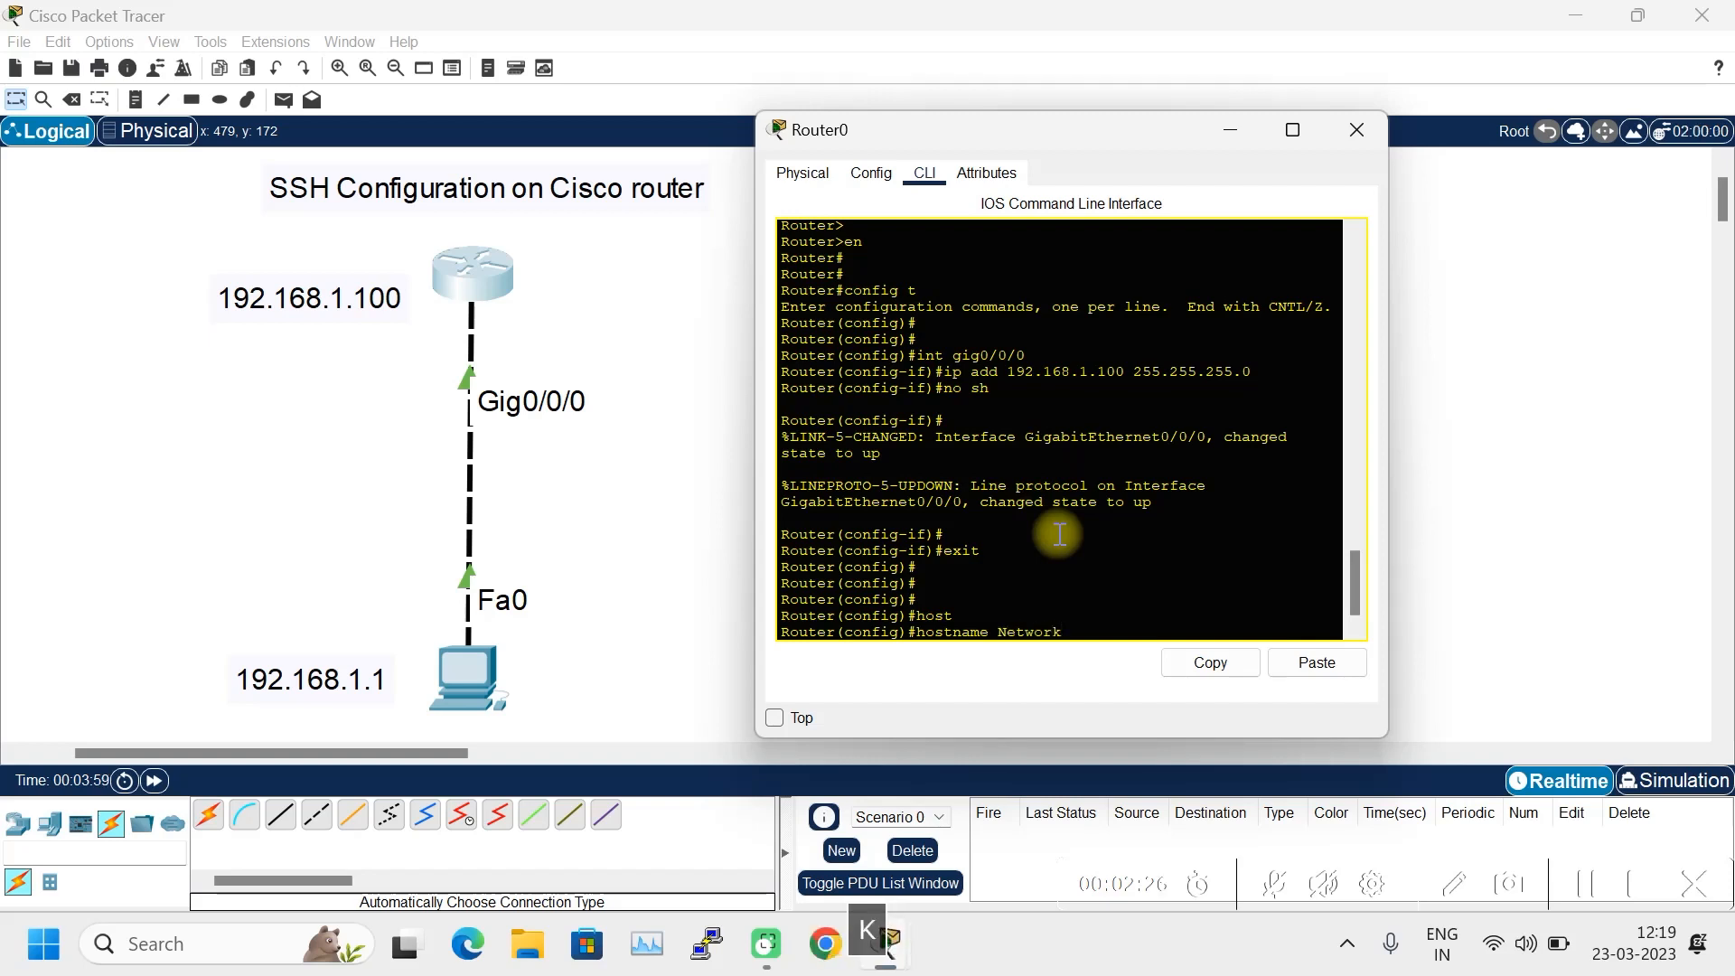
pyautogui.write('console')
pyautogui.press('Return')
pyautogui.press('Return')
pyautogui.write('ip ')
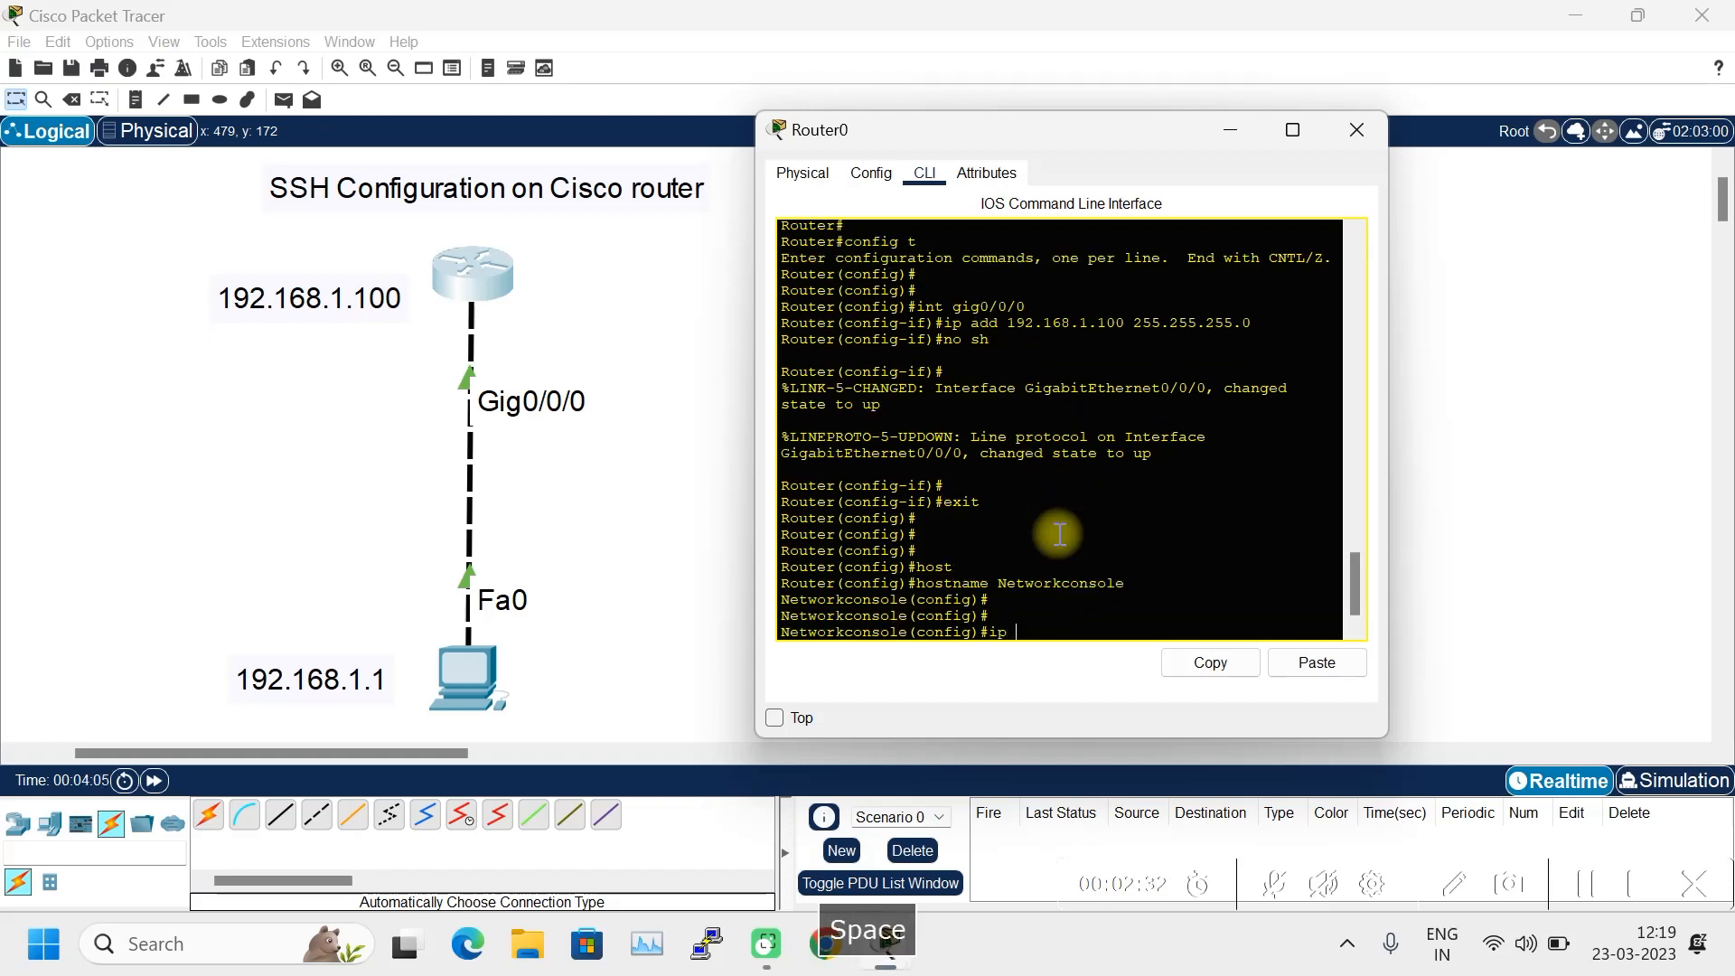
pyautogui.write('domain-')
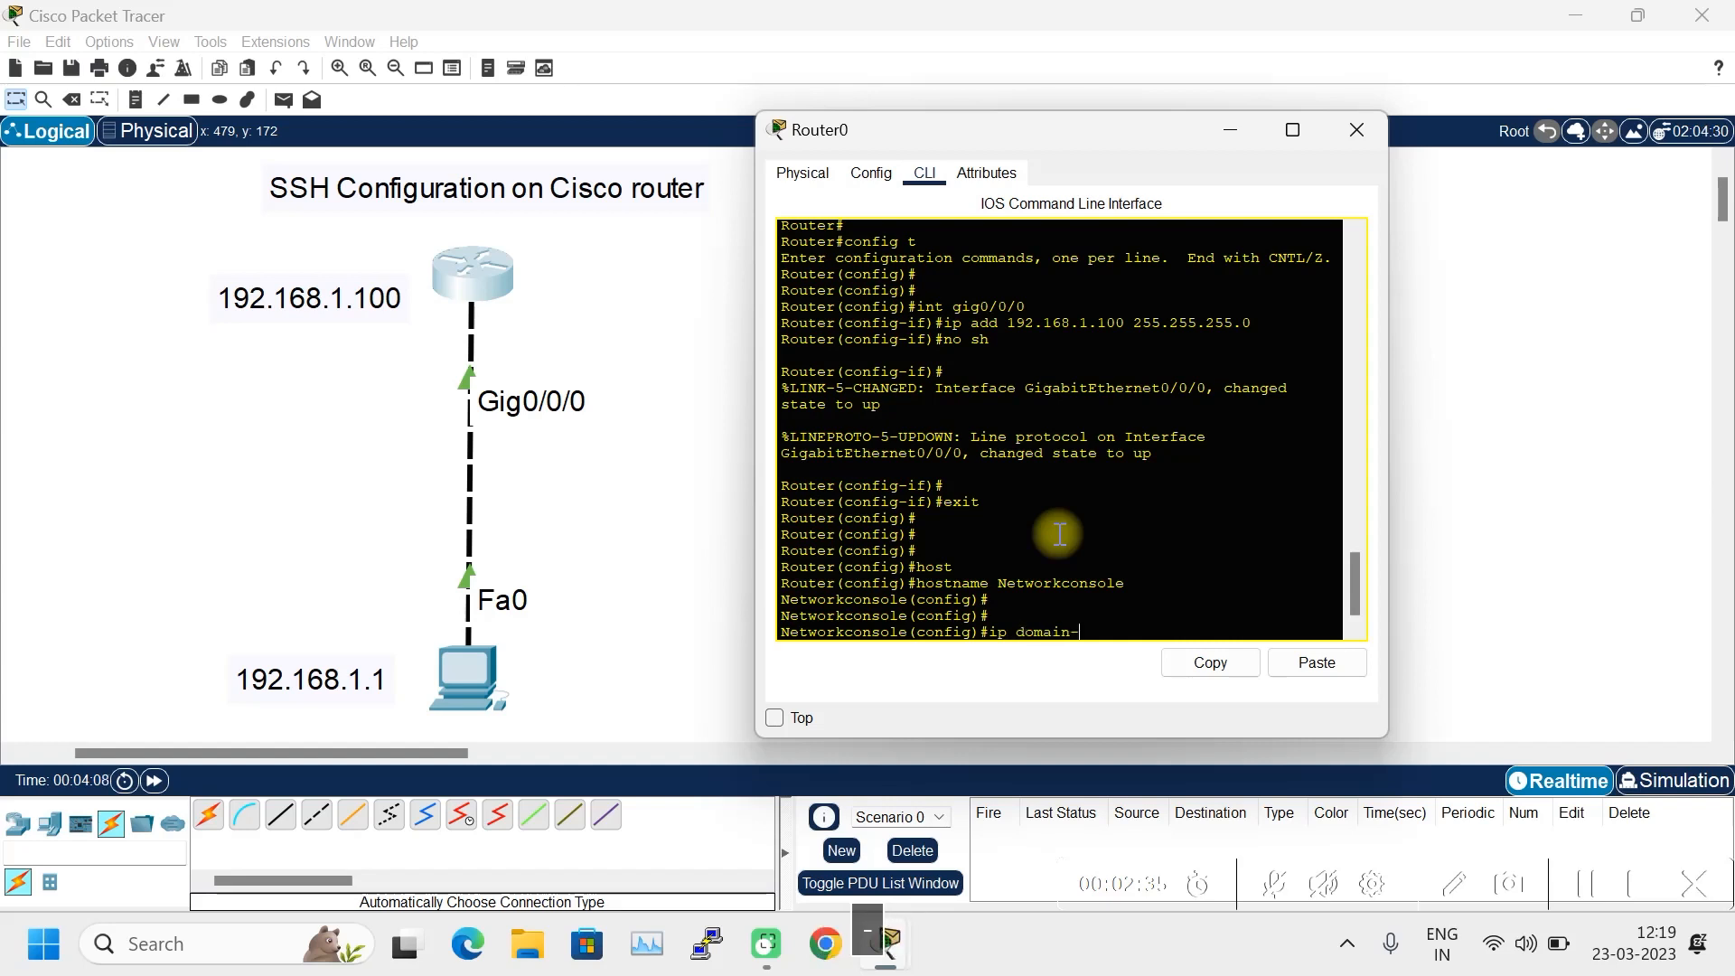
pyautogui.write('name netwo')
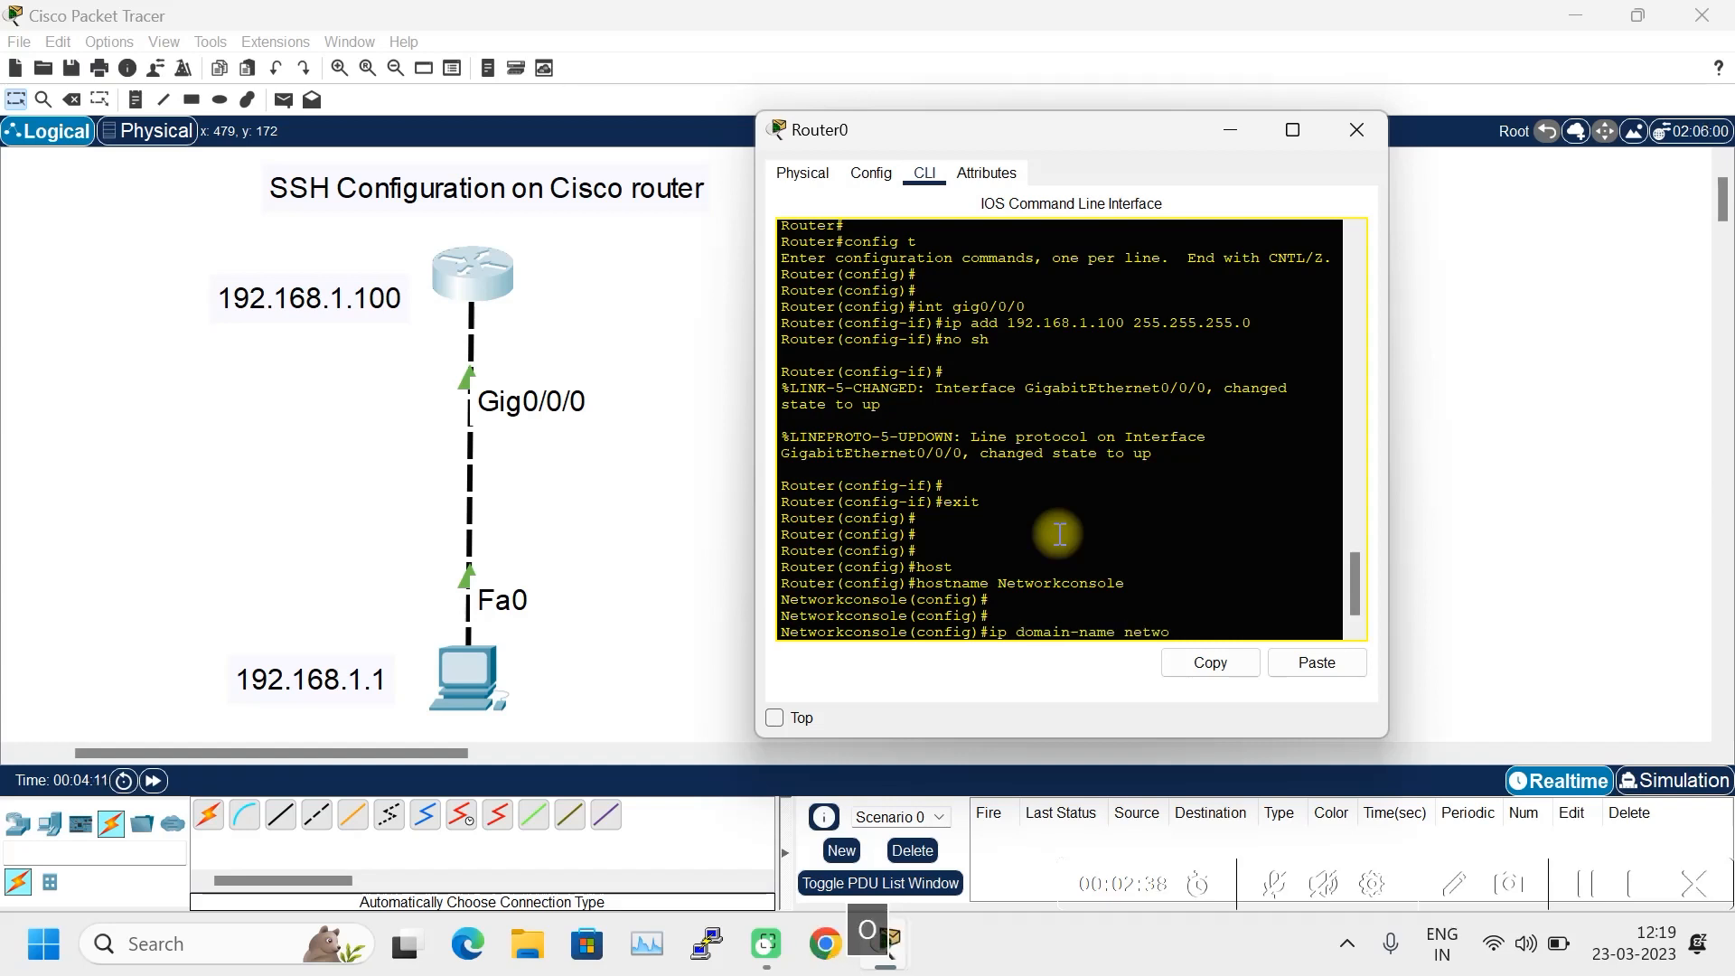
pyautogui.write('rkconsole.co')
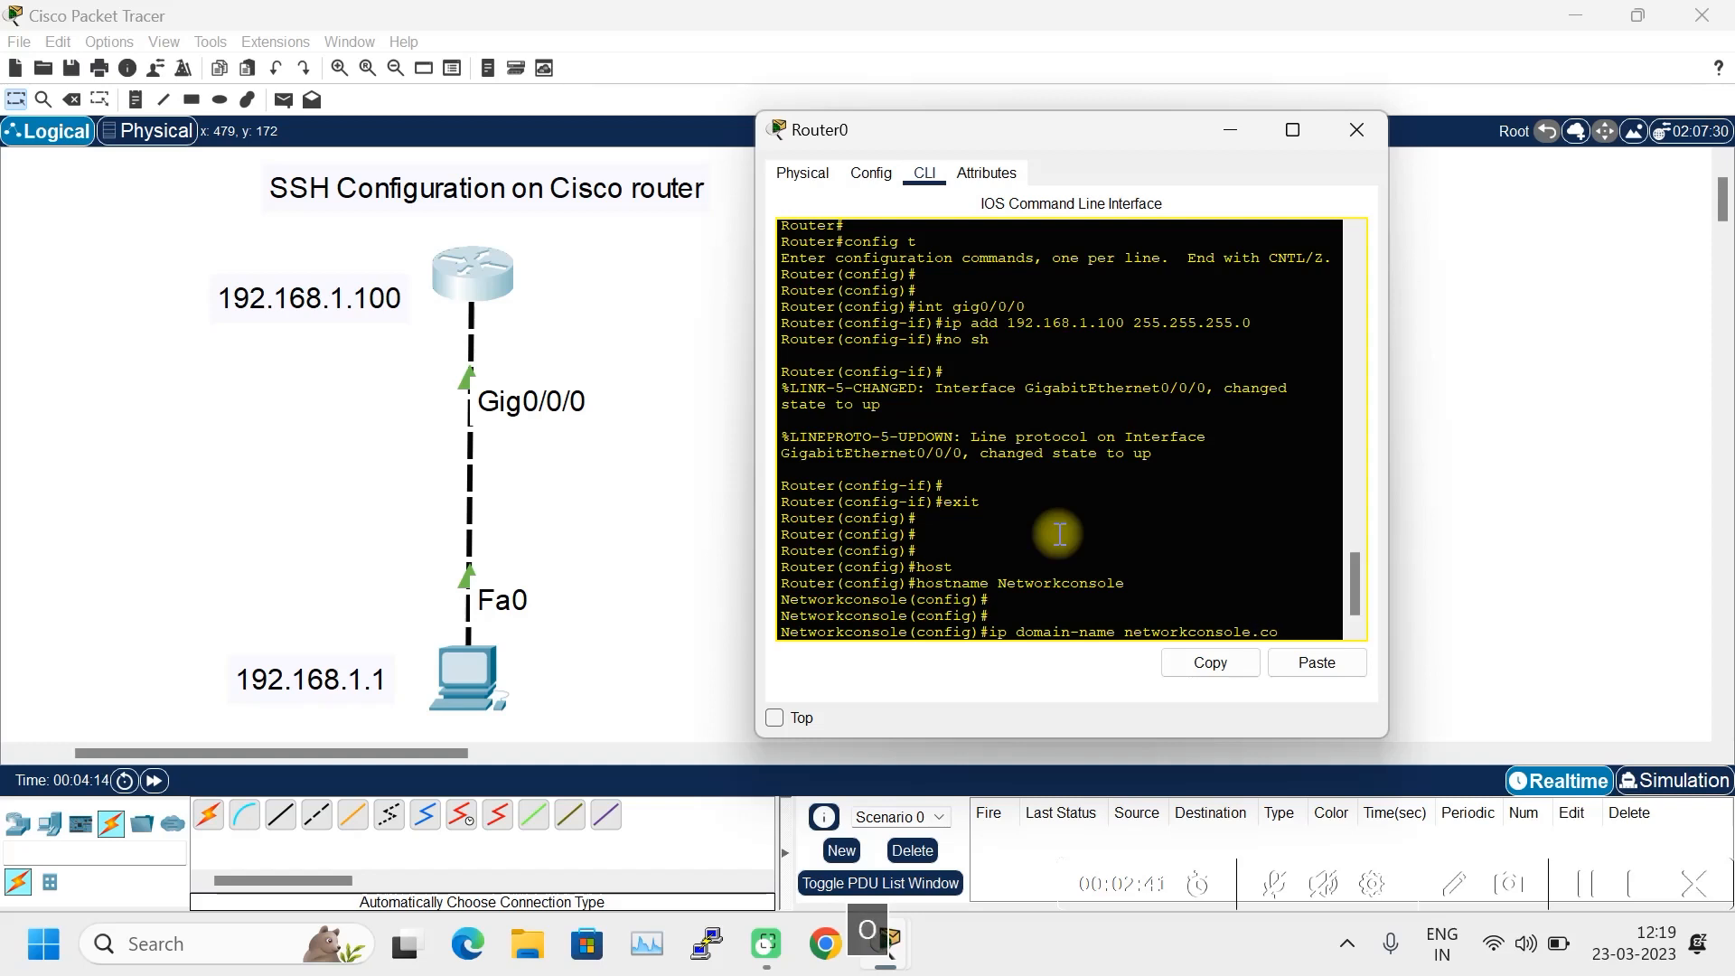
pyautogui.write('m')
pyautogui.press('Return')
pyautogui.press('Return')
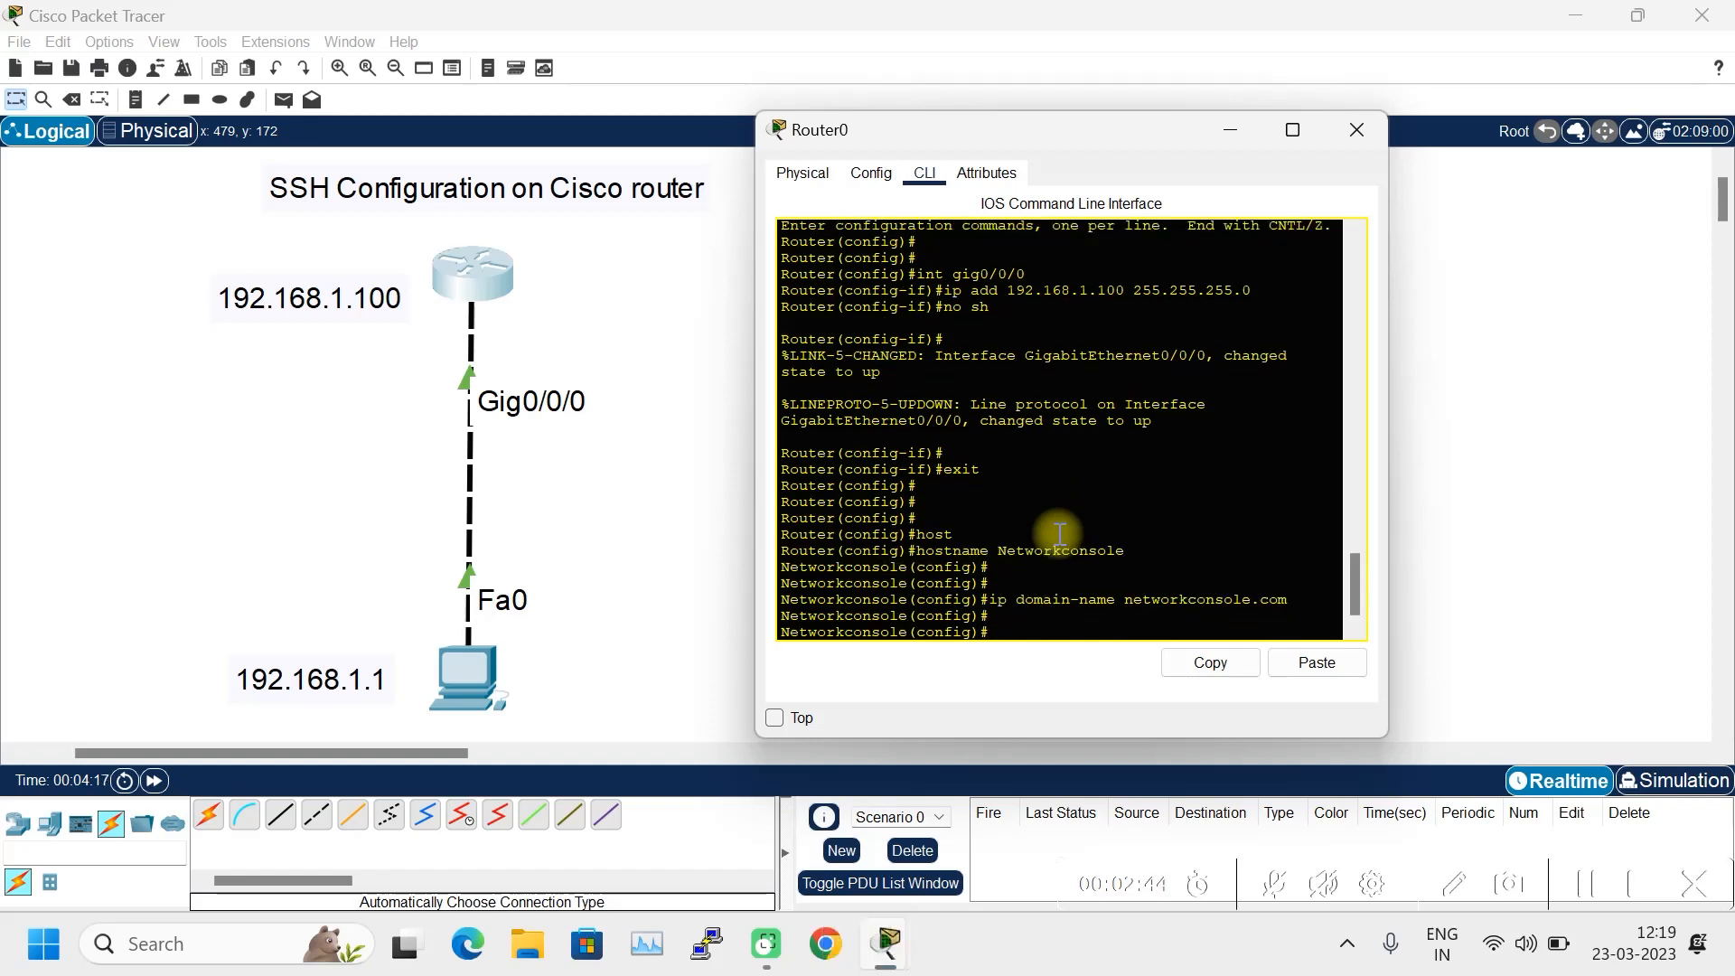
# - Enter 'ip ssh version 2' on the router
pyautogui.write('ip ssh ver')
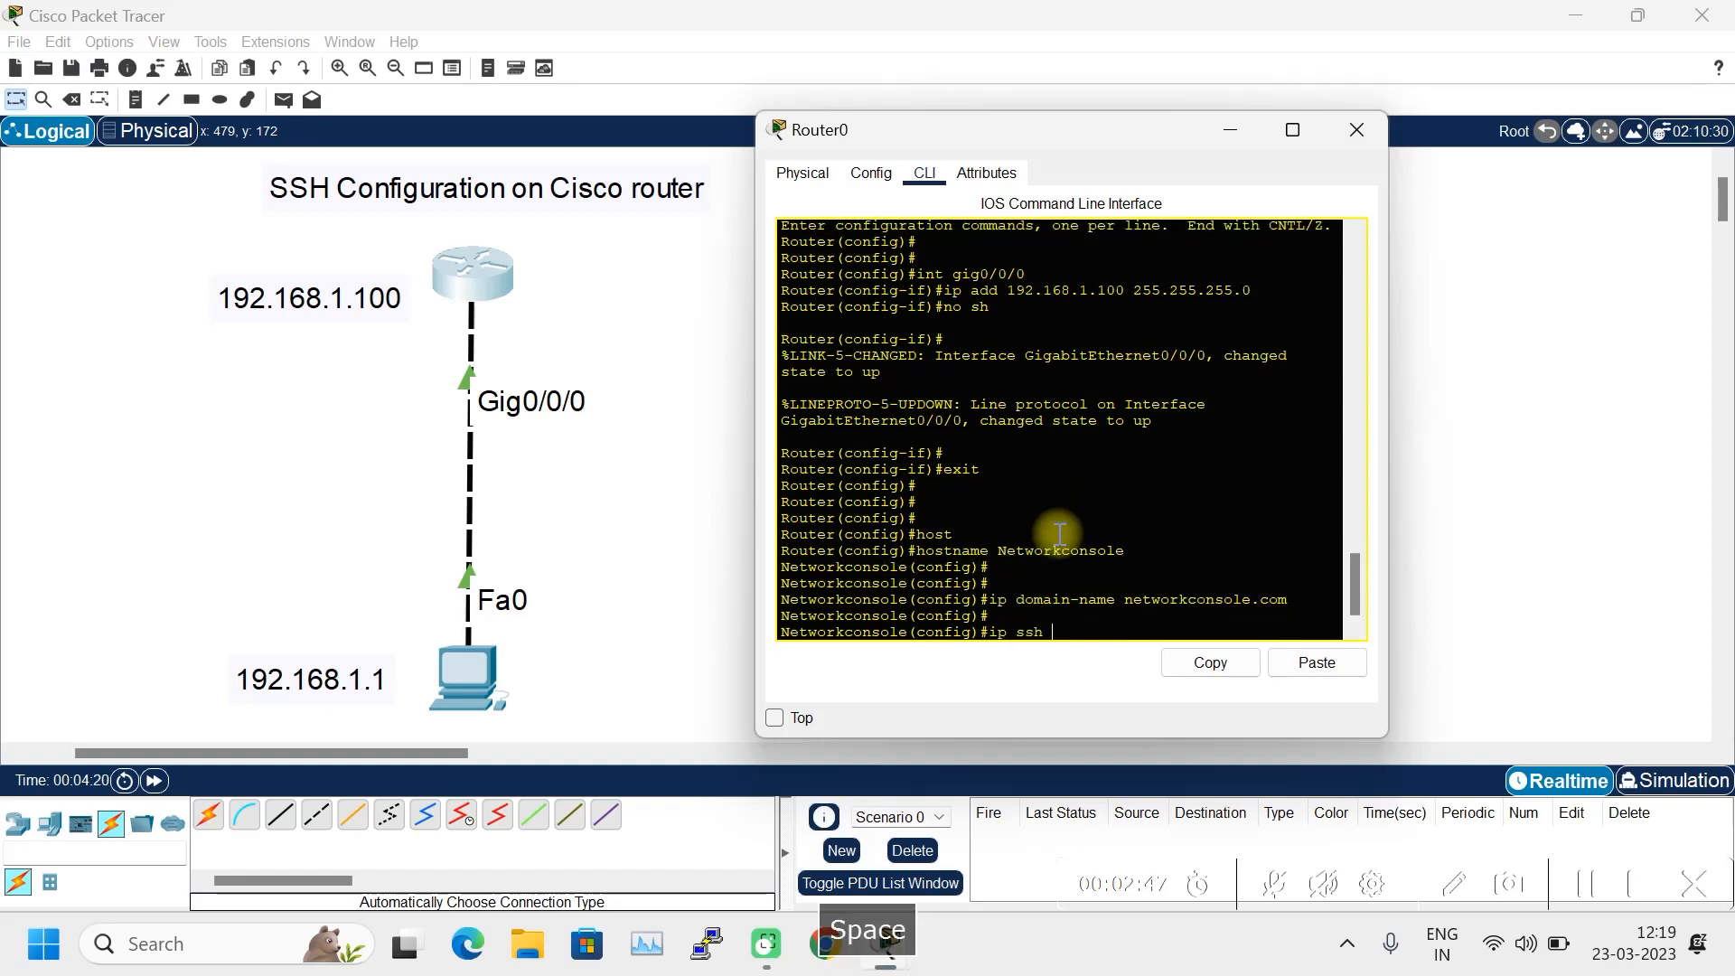
pyautogui.press('Tab')
pyautogui.write('2')
pyautogui.press('Return')
pyautogui.press('Return')
pyautogui.press('Return')
pyautogui.press('Return')
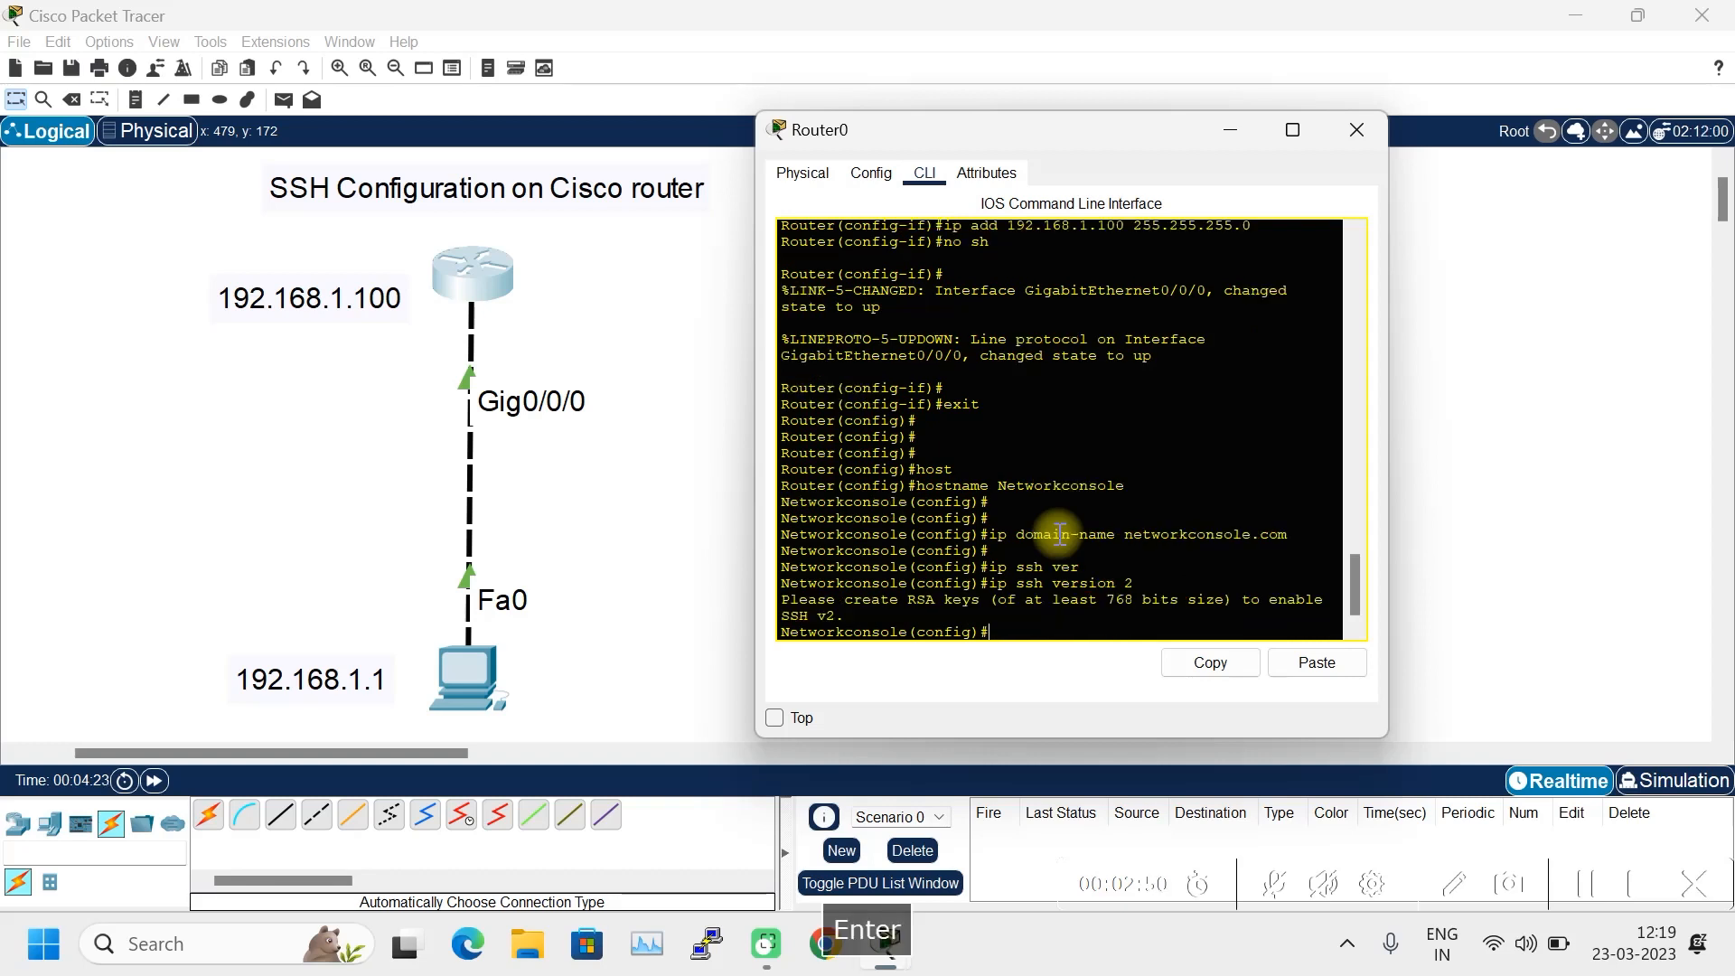
# - Generate RSA keys with 'crypto key generate rsa' using a 1024-bit modulus
pyautogui.write('cry')
pyautogui.press('Tab')
pyautogui.write('key')
pyautogui.press('Tab')
pyautogui.write('ge')
pyautogui.press('Tab')
pyautogui.write('rs')
pyautogui.press('Tab')
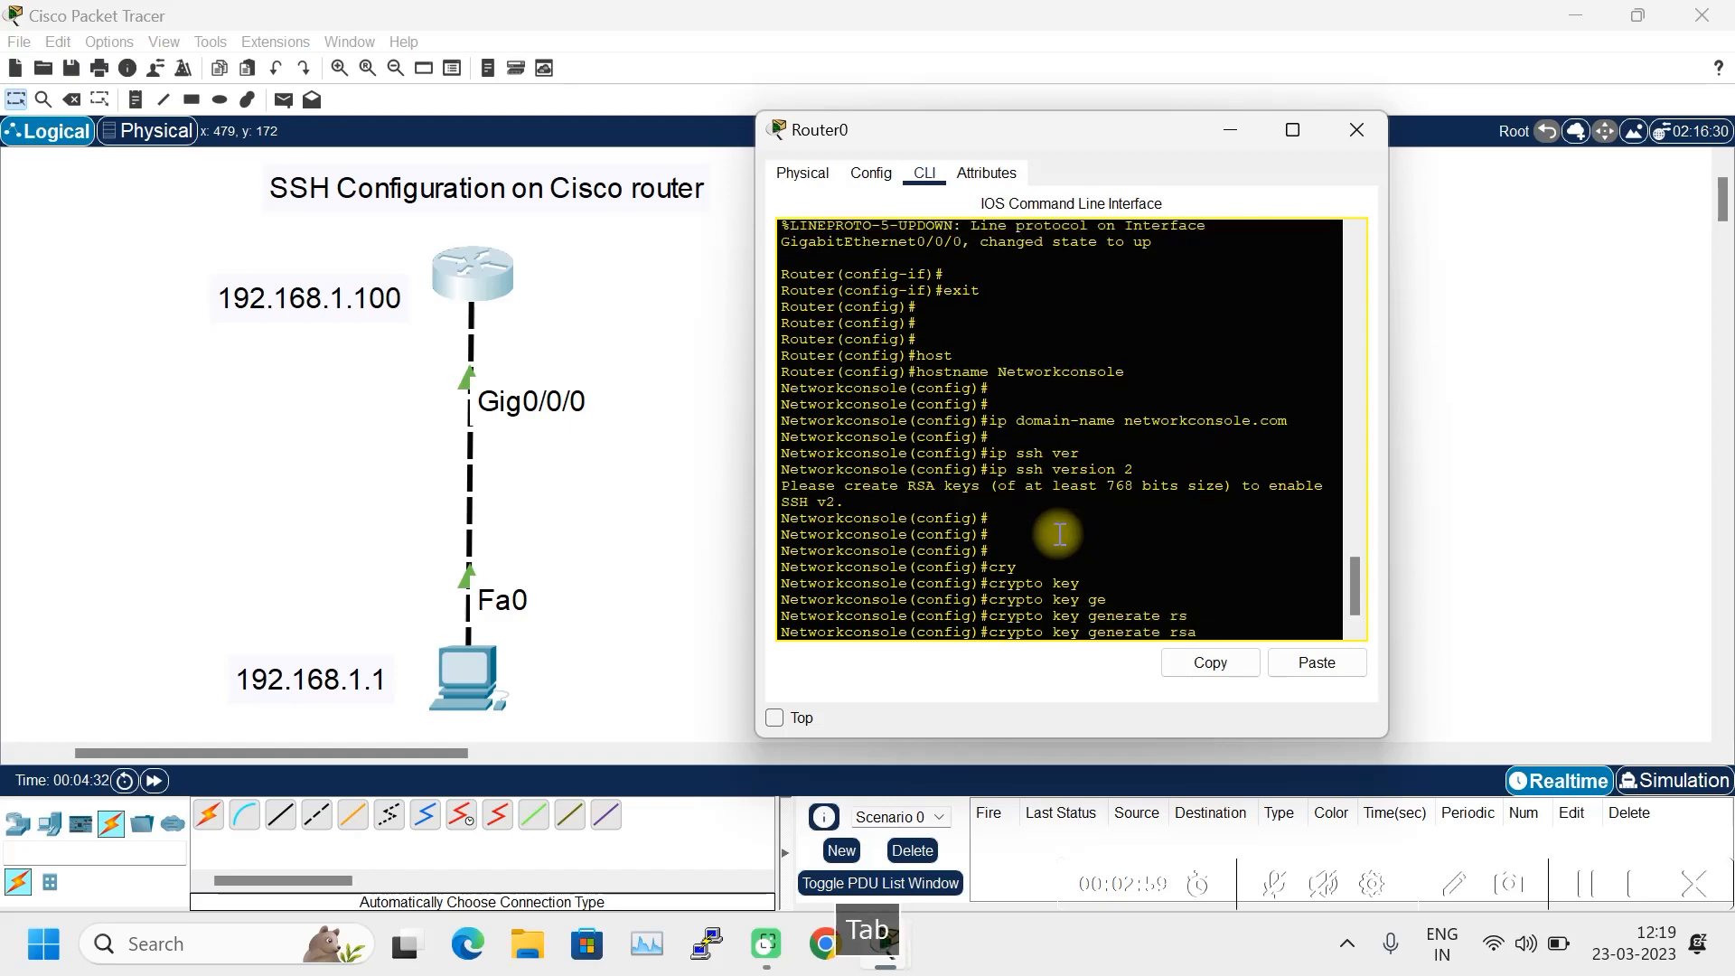
pyautogui.press('Return')
pyautogui.write('1024')
pyautogui.press('Return')
pyautogui.press('Return')
pyautogui.press('Return')
# - Re-apply 'ip ssh version 2' now that the RSA keys exist
pyautogui.write('ip shh')
pyautogui.press('Tab')
pyautogui.press('BackSpace')
pyautogui.press('BackSpace')
pyautogui.press('Tab')
pyautogui.write('sh v')
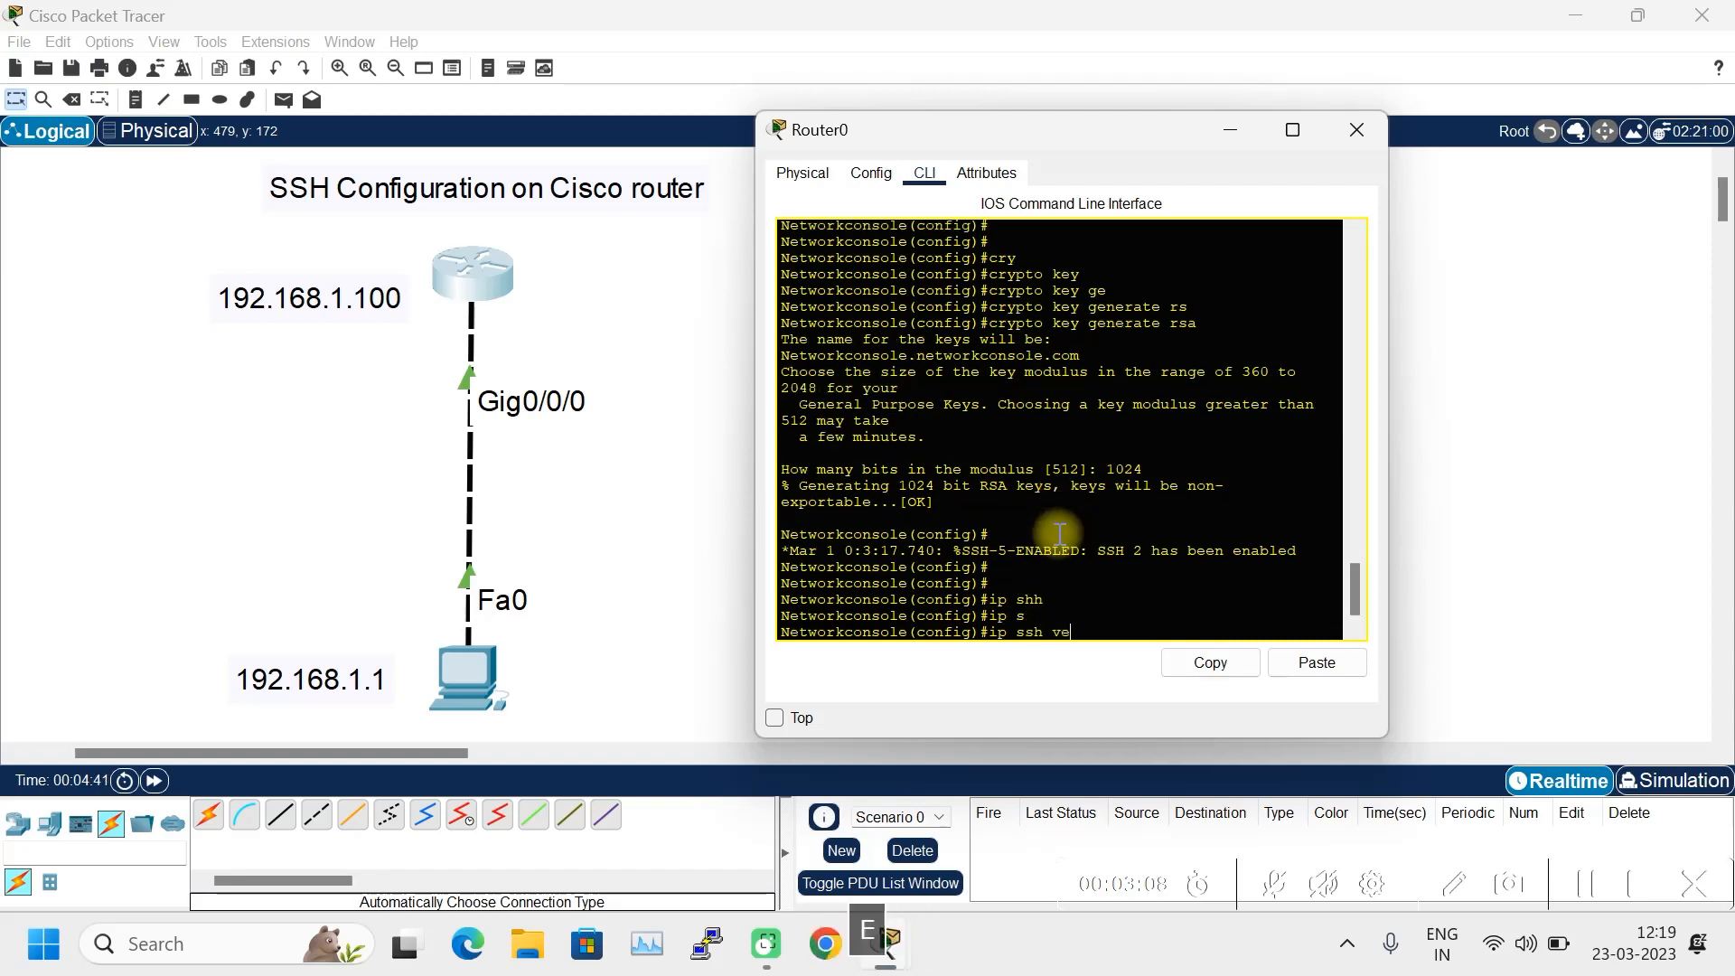
pyautogui.write('er')
pyautogui.press('Tab')
pyautogui.write('2')
pyautogui.press('Return')
pyautogui.press('Return')
pyautogui.press('Return')
pyautogui.press('Return')
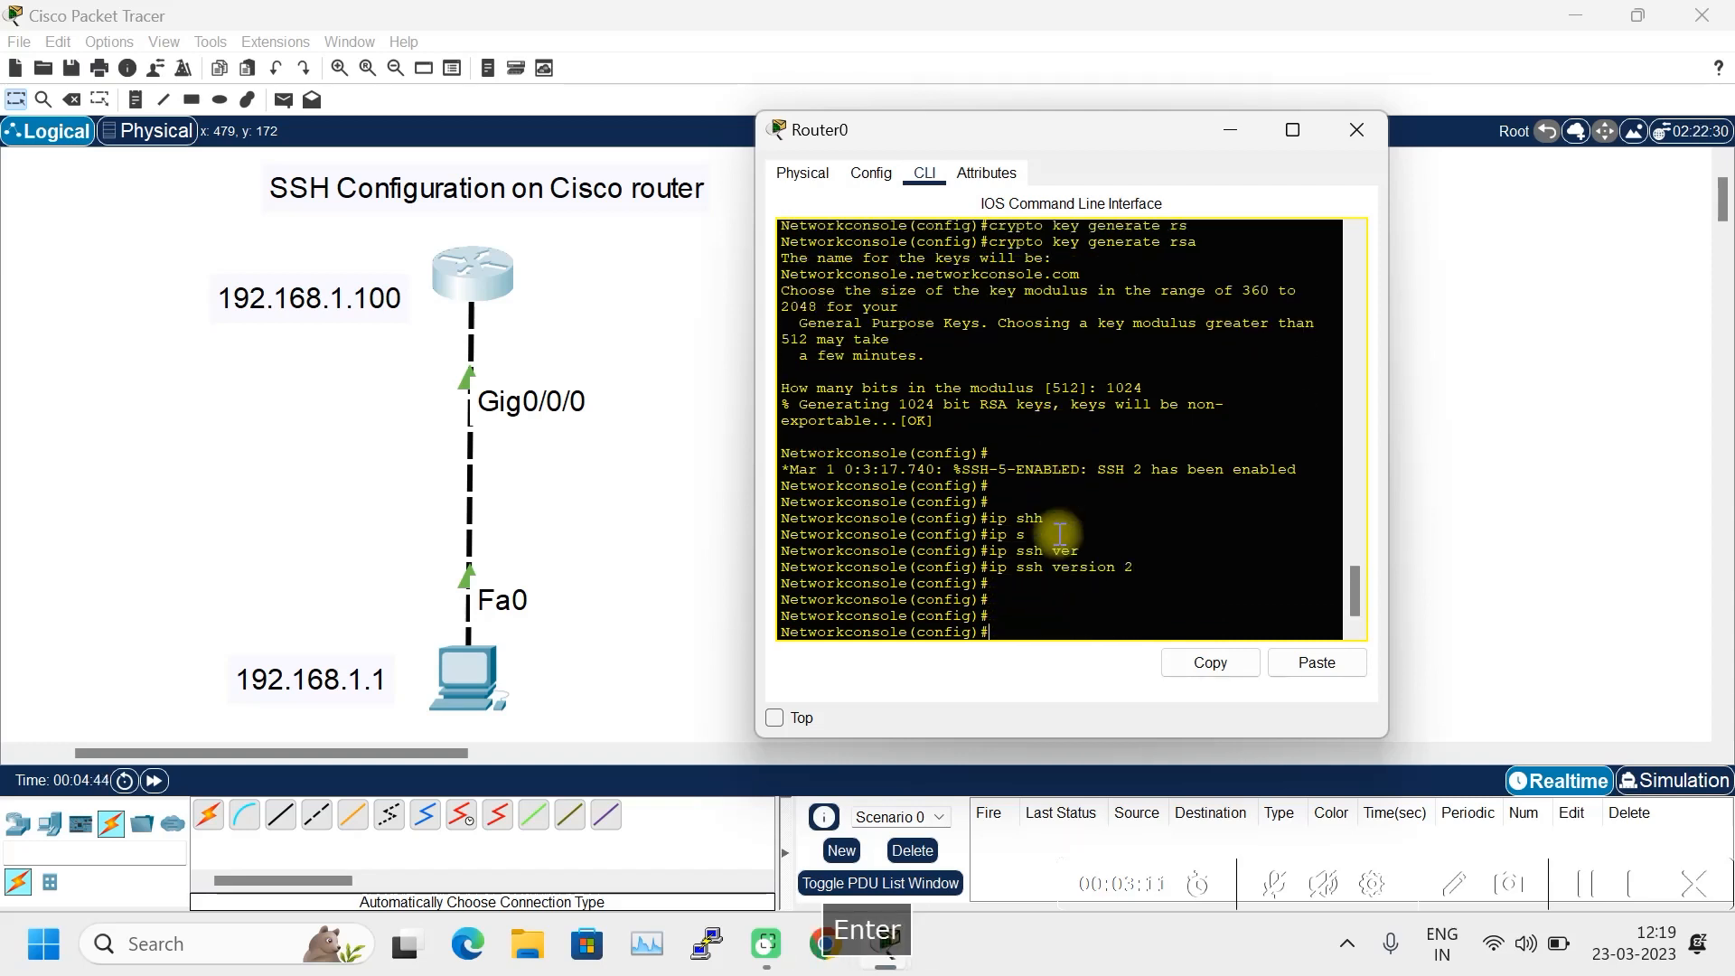
pyautogui.press('BackSpace')
# - Create a local username with its own login password on the router
pyautogui.write('user')
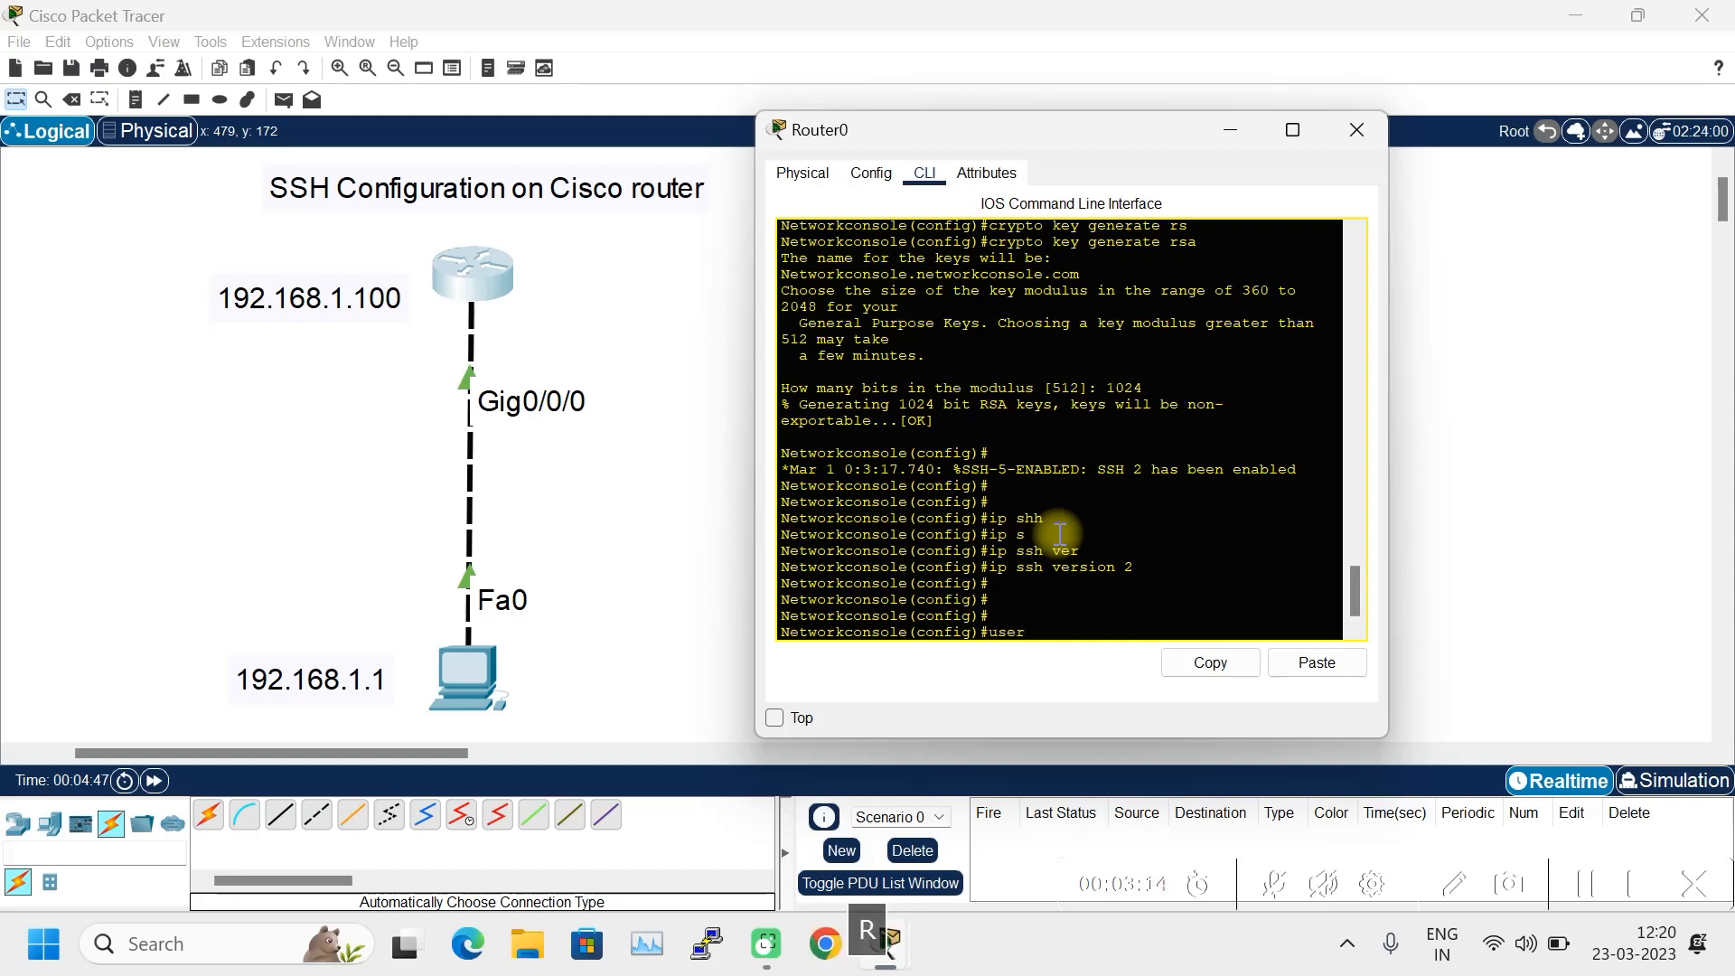
pyautogui.press('Tab')
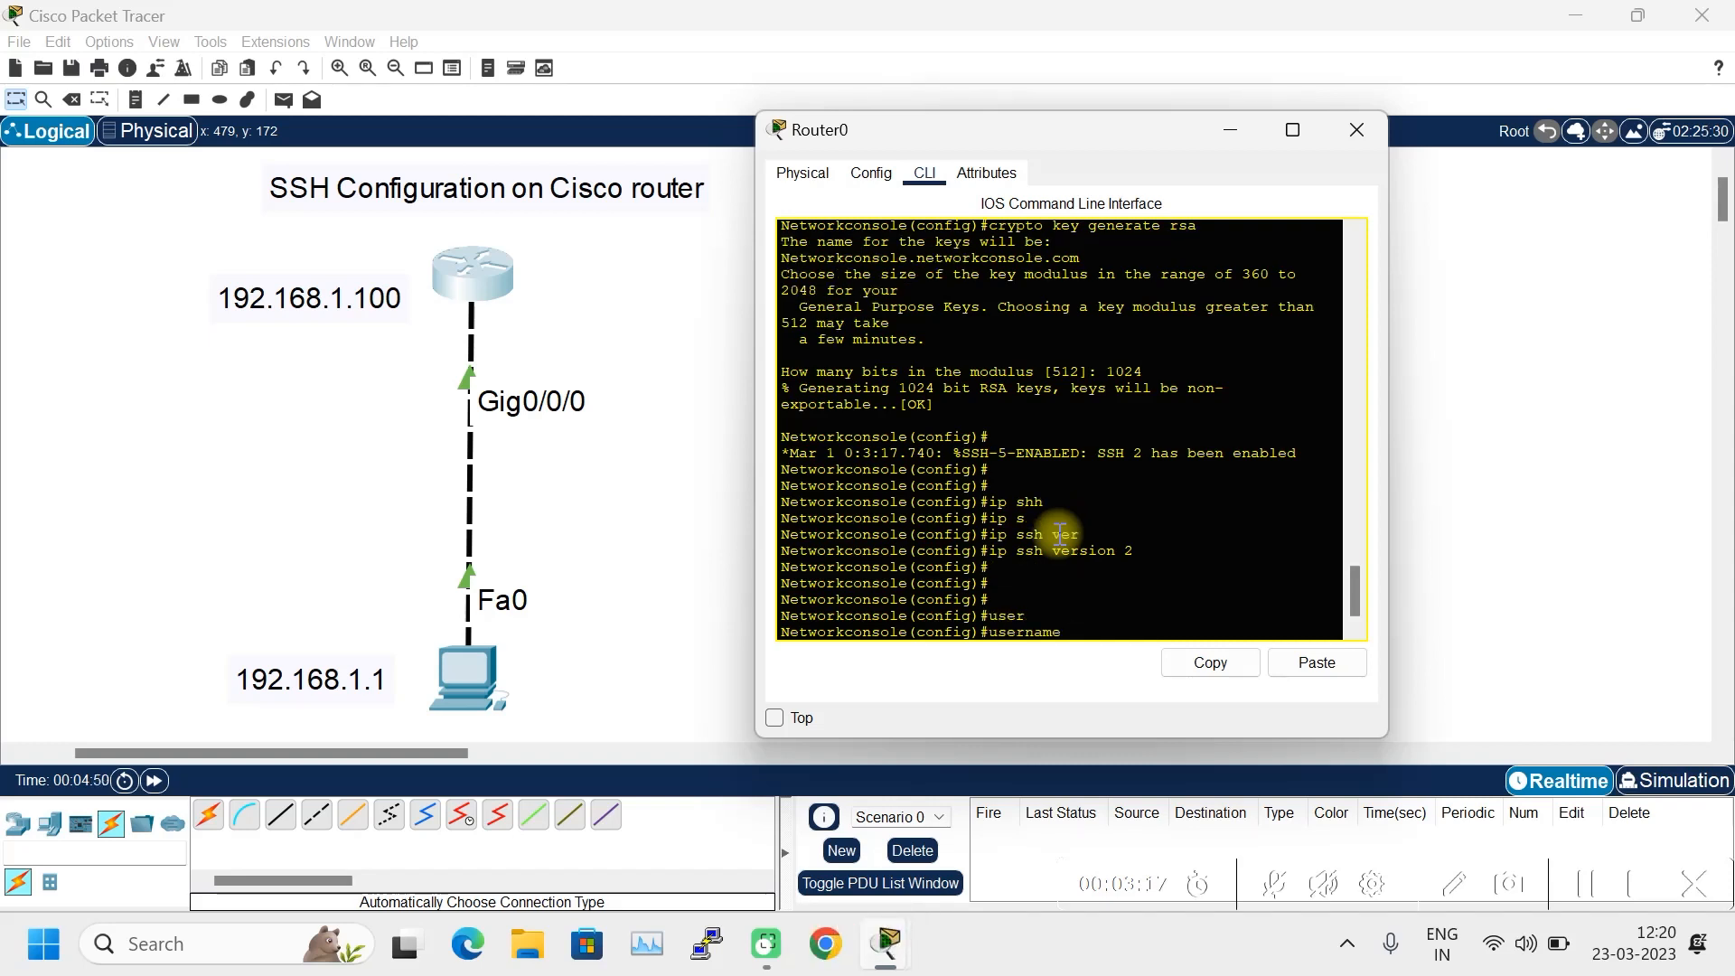
pyautogui.write('Test')
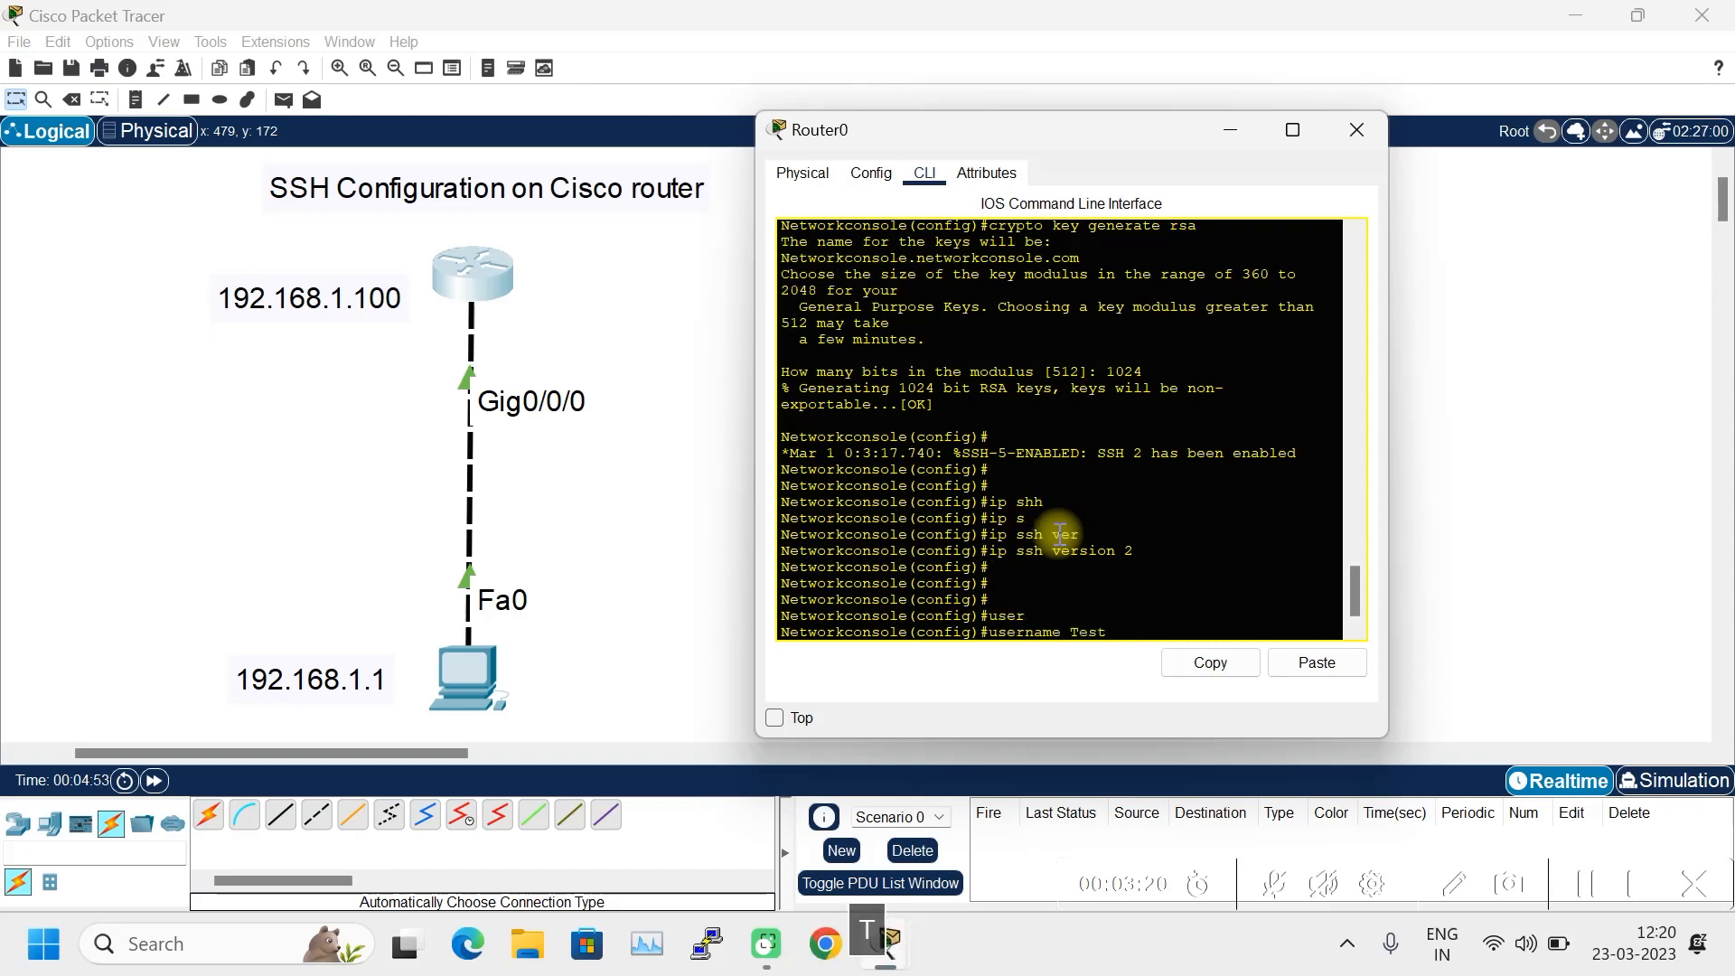
pyautogui.write(' pas')
pyautogui.press('Tab')
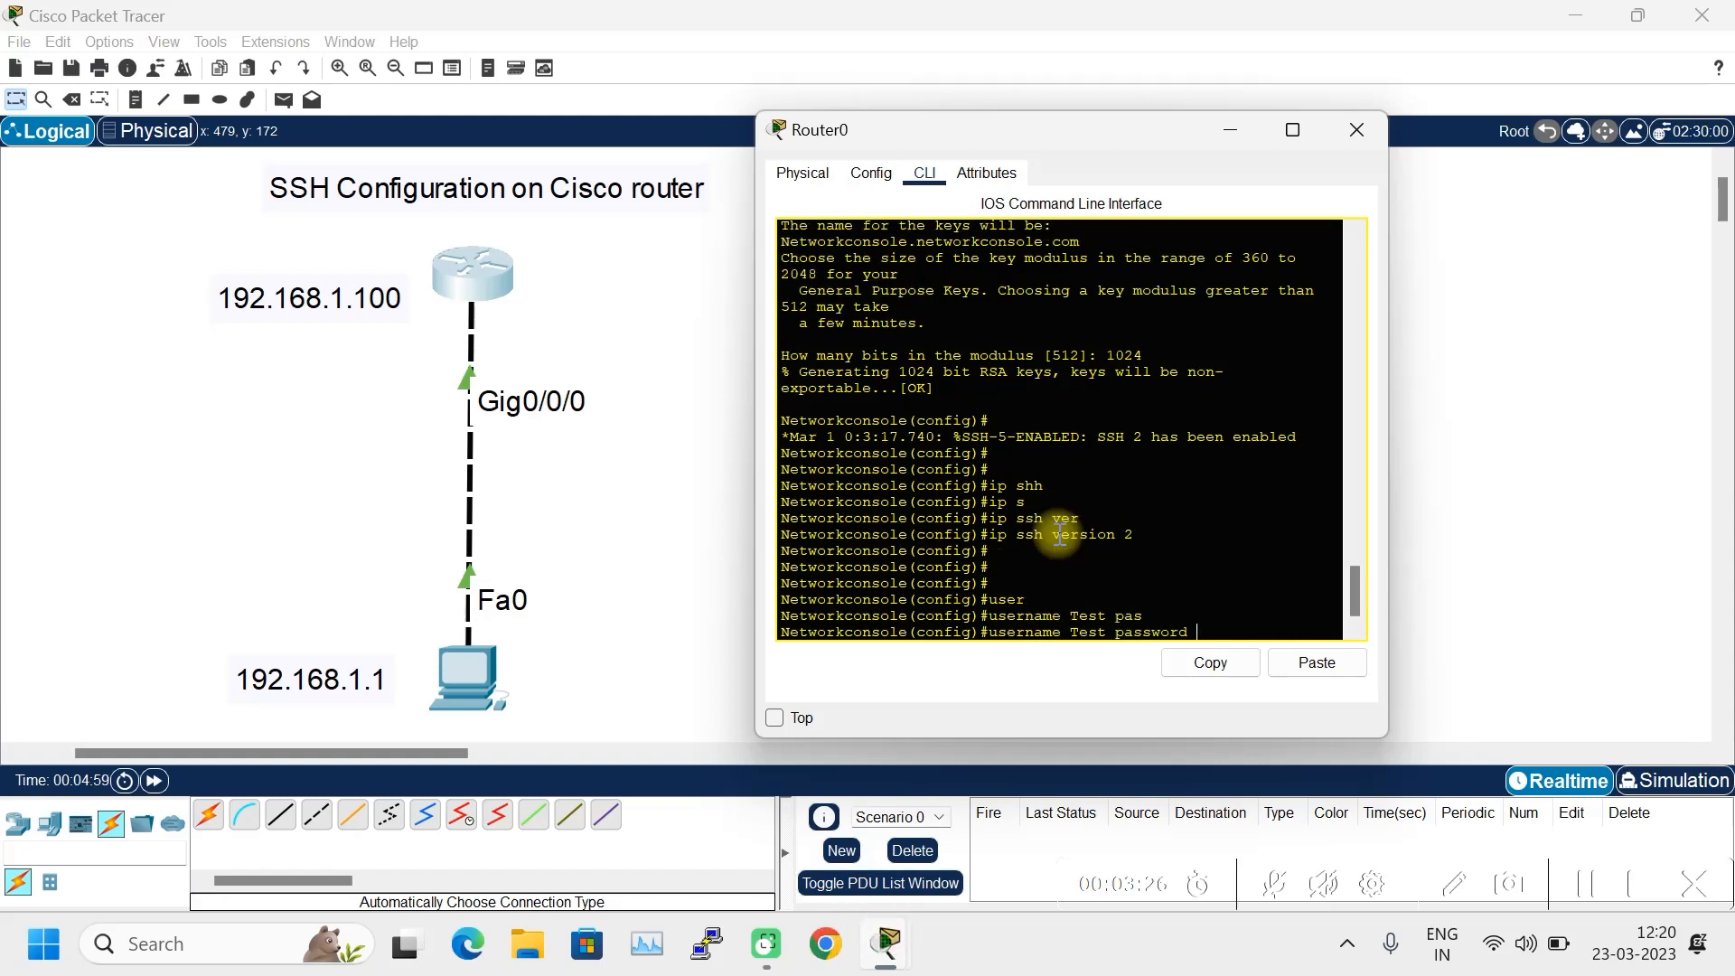
pyautogui.write('1234567')
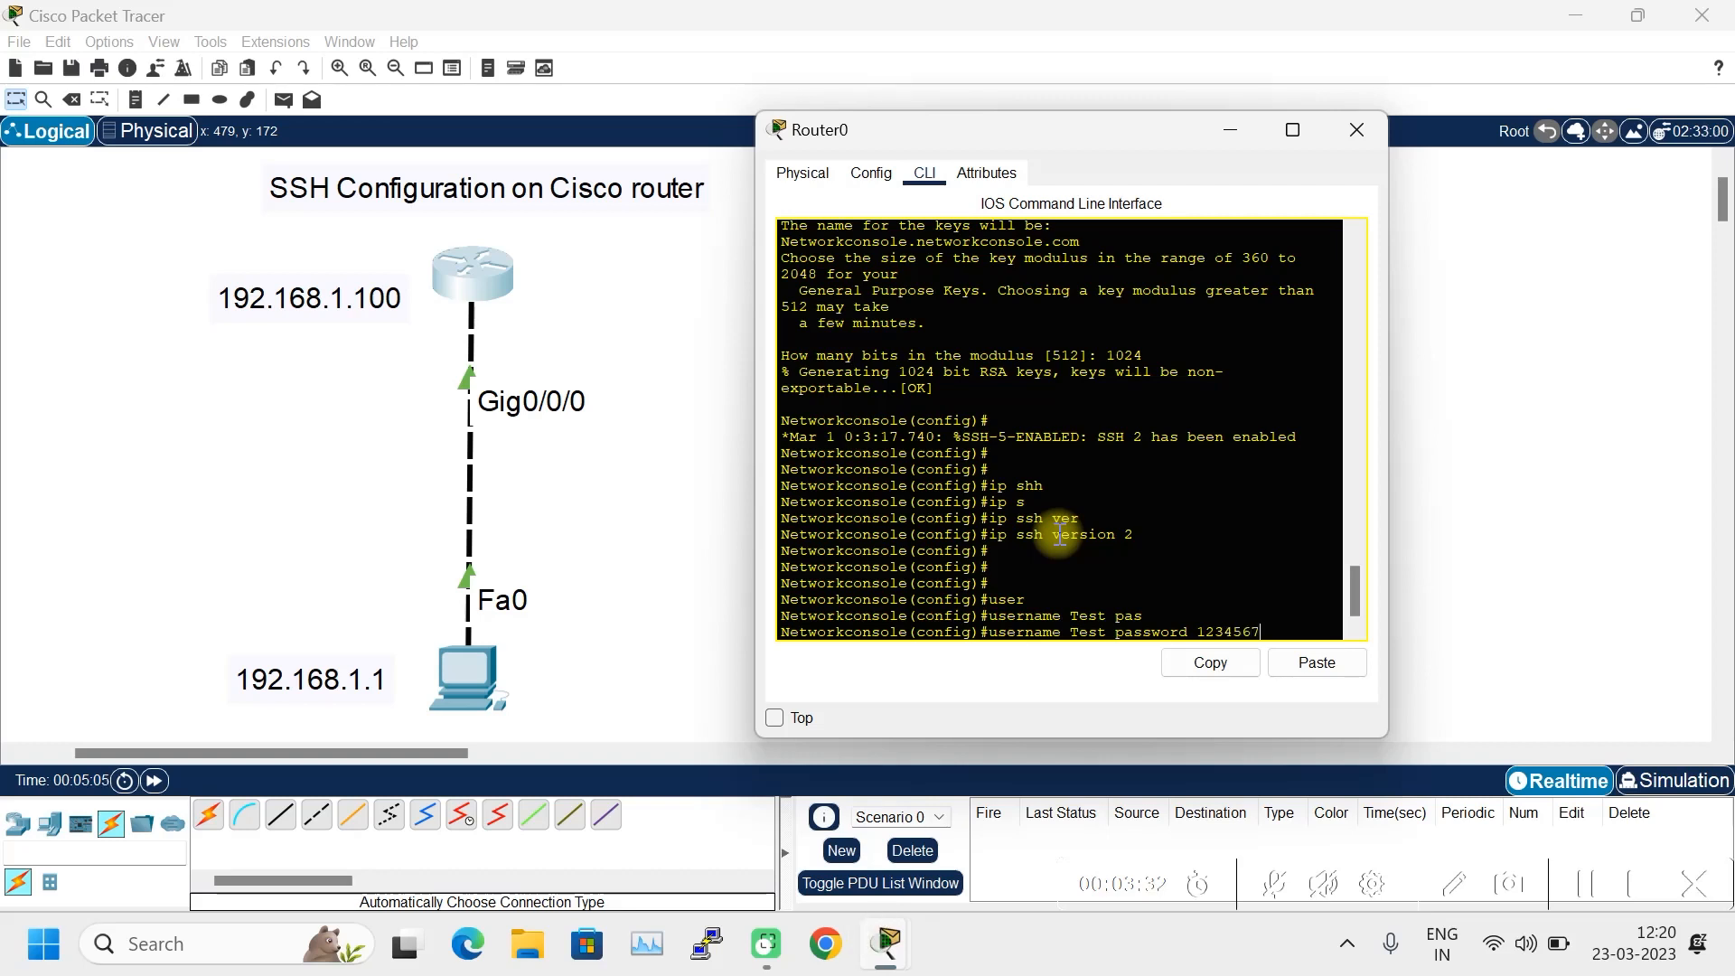
pyautogui.press('Return')
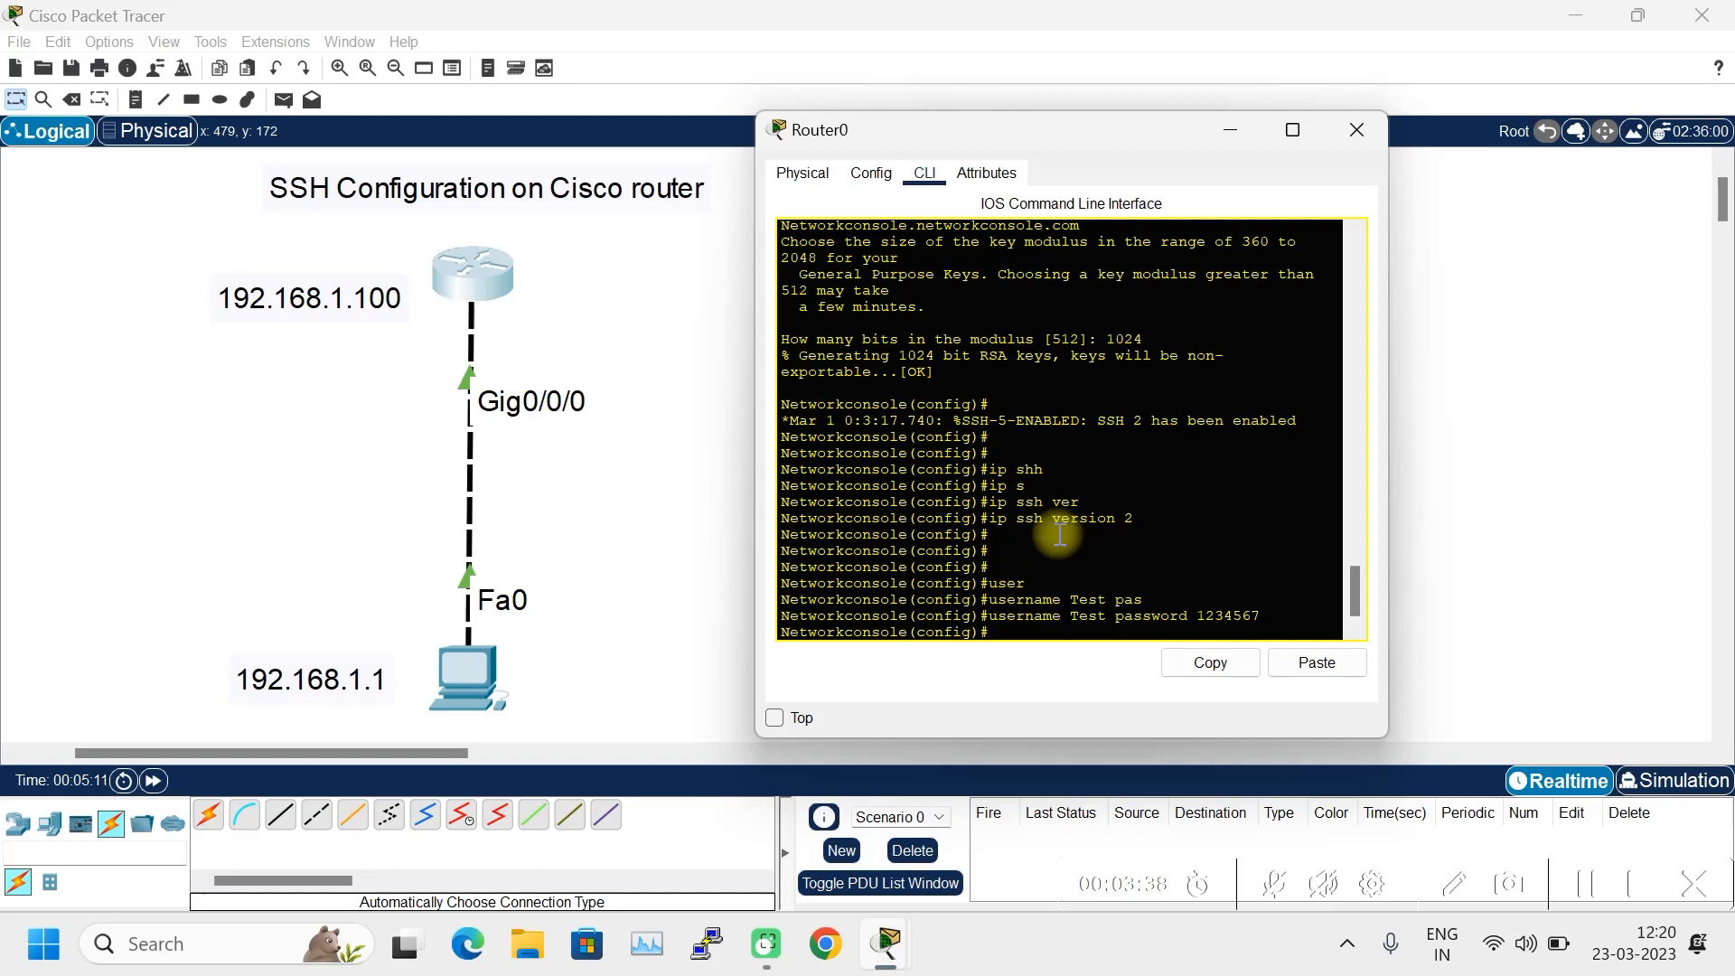
# - Set a separate enable password on the router
pyautogui.press('Return')
pyautogui.write('ena')
pyautogui.press('Tab')
pyautogui.write('pas')
pyautogui.press('Tab')
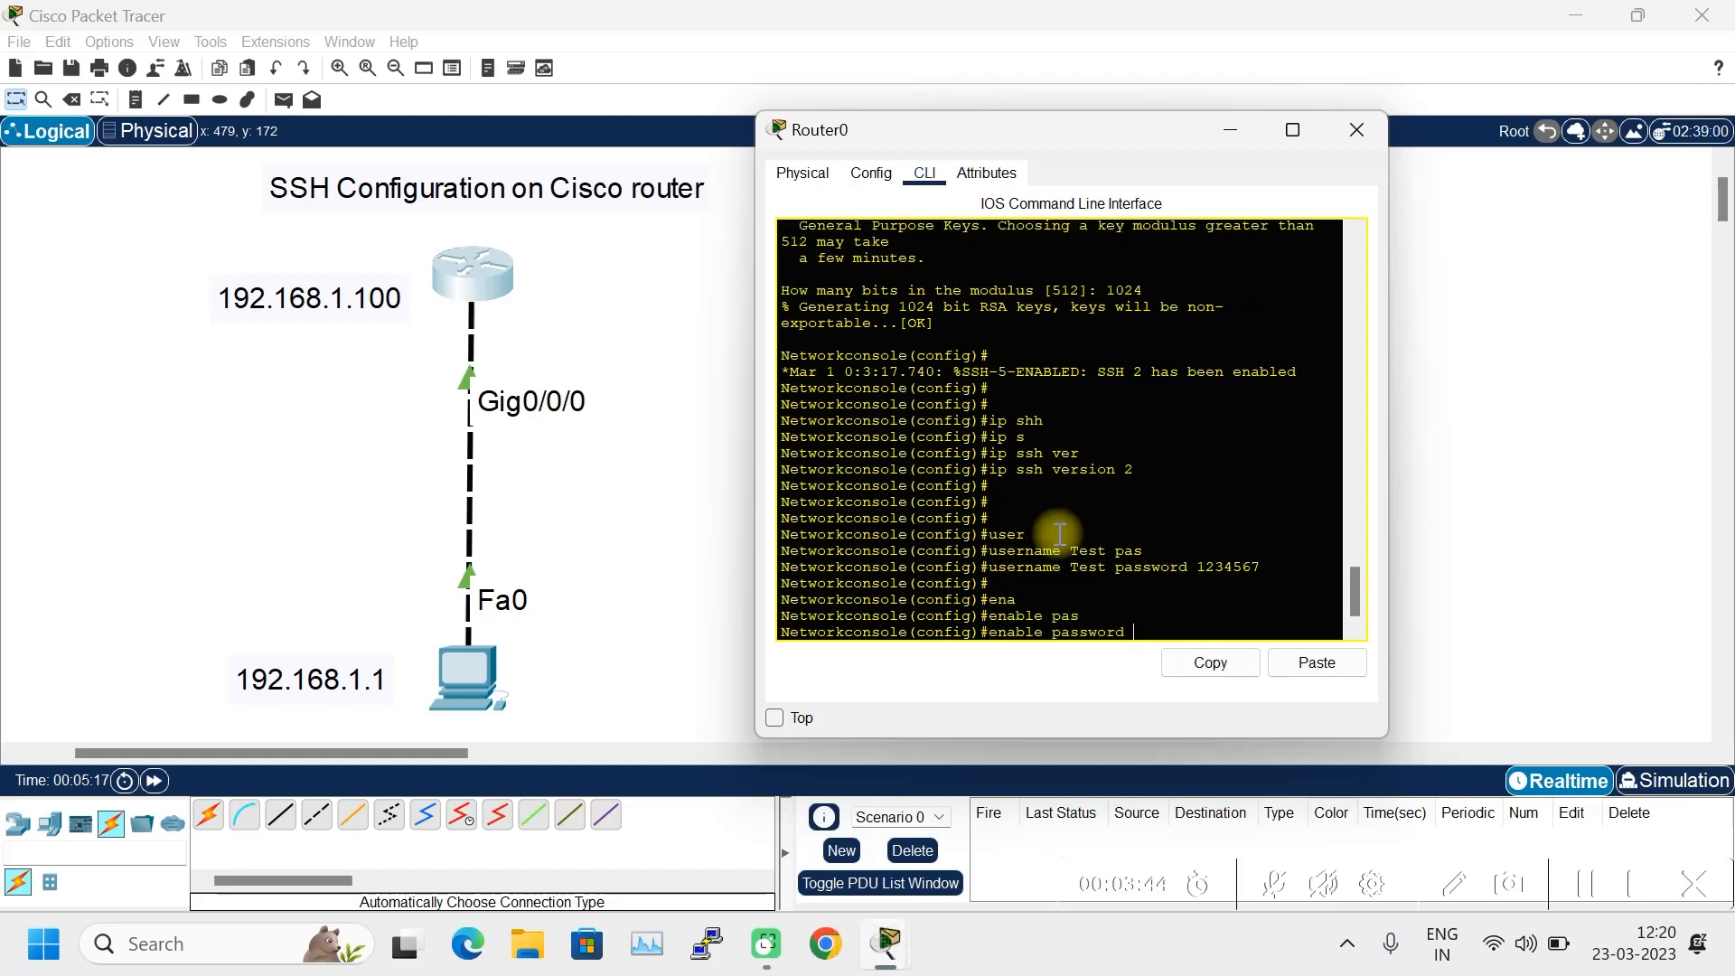
pyautogui.write('76543')
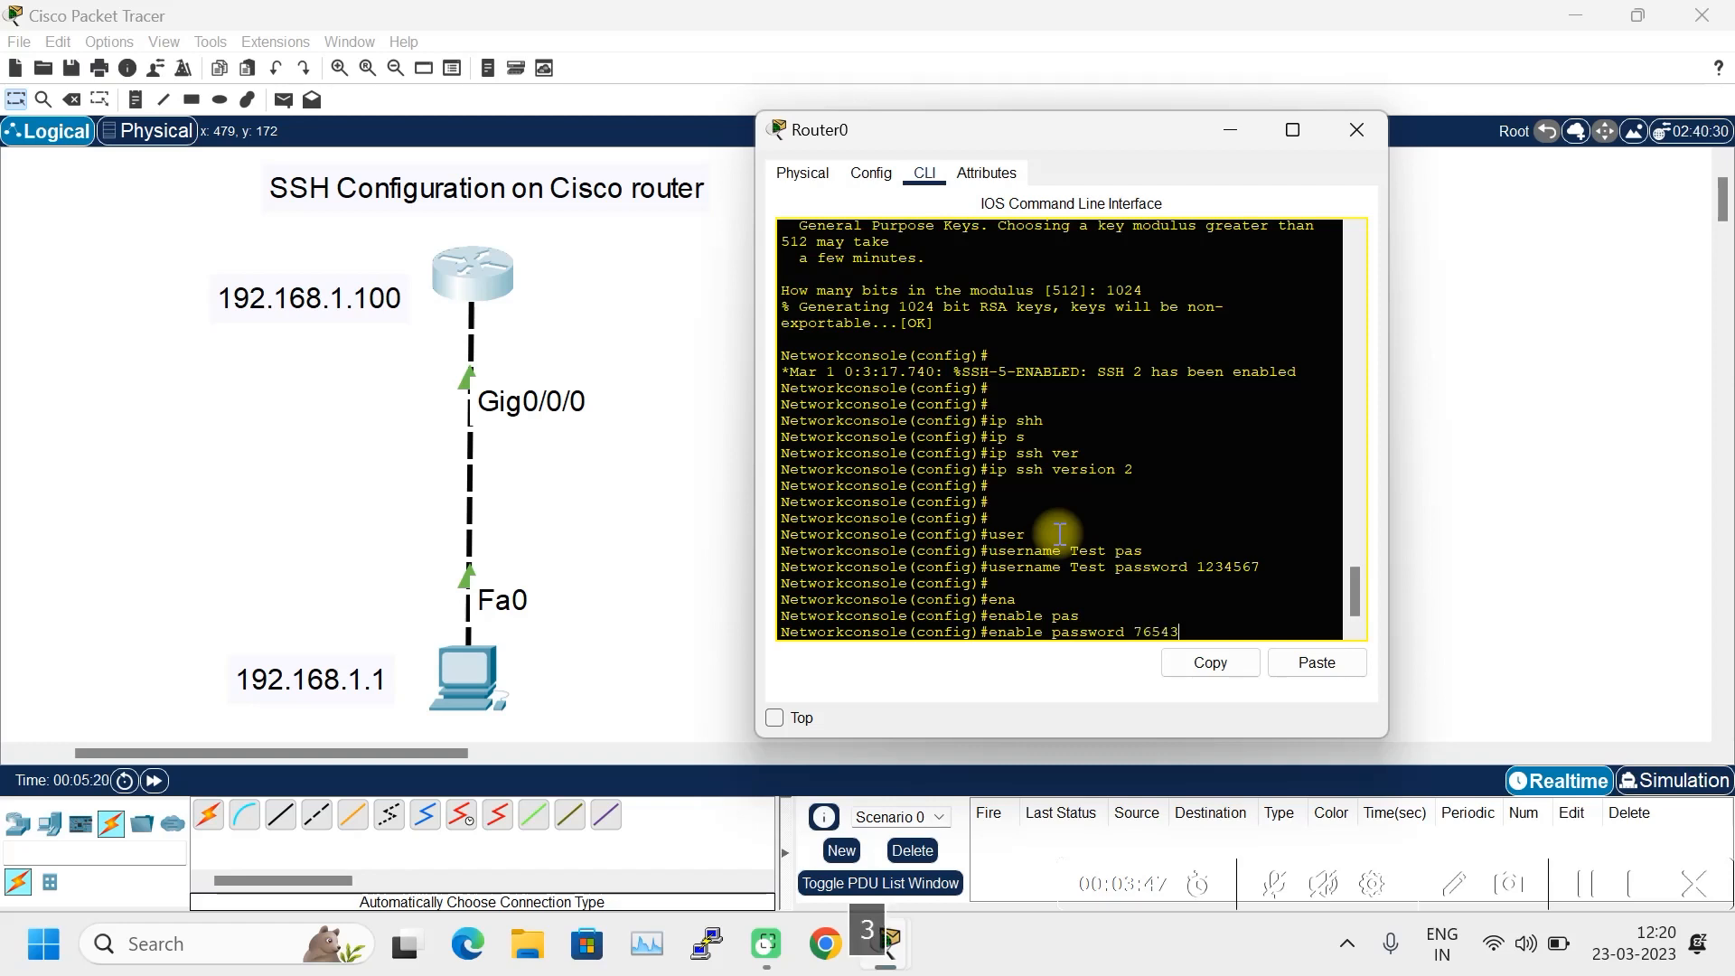
pyautogui.write('21')
pyautogui.press('Return')
pyautogui.press('Return')
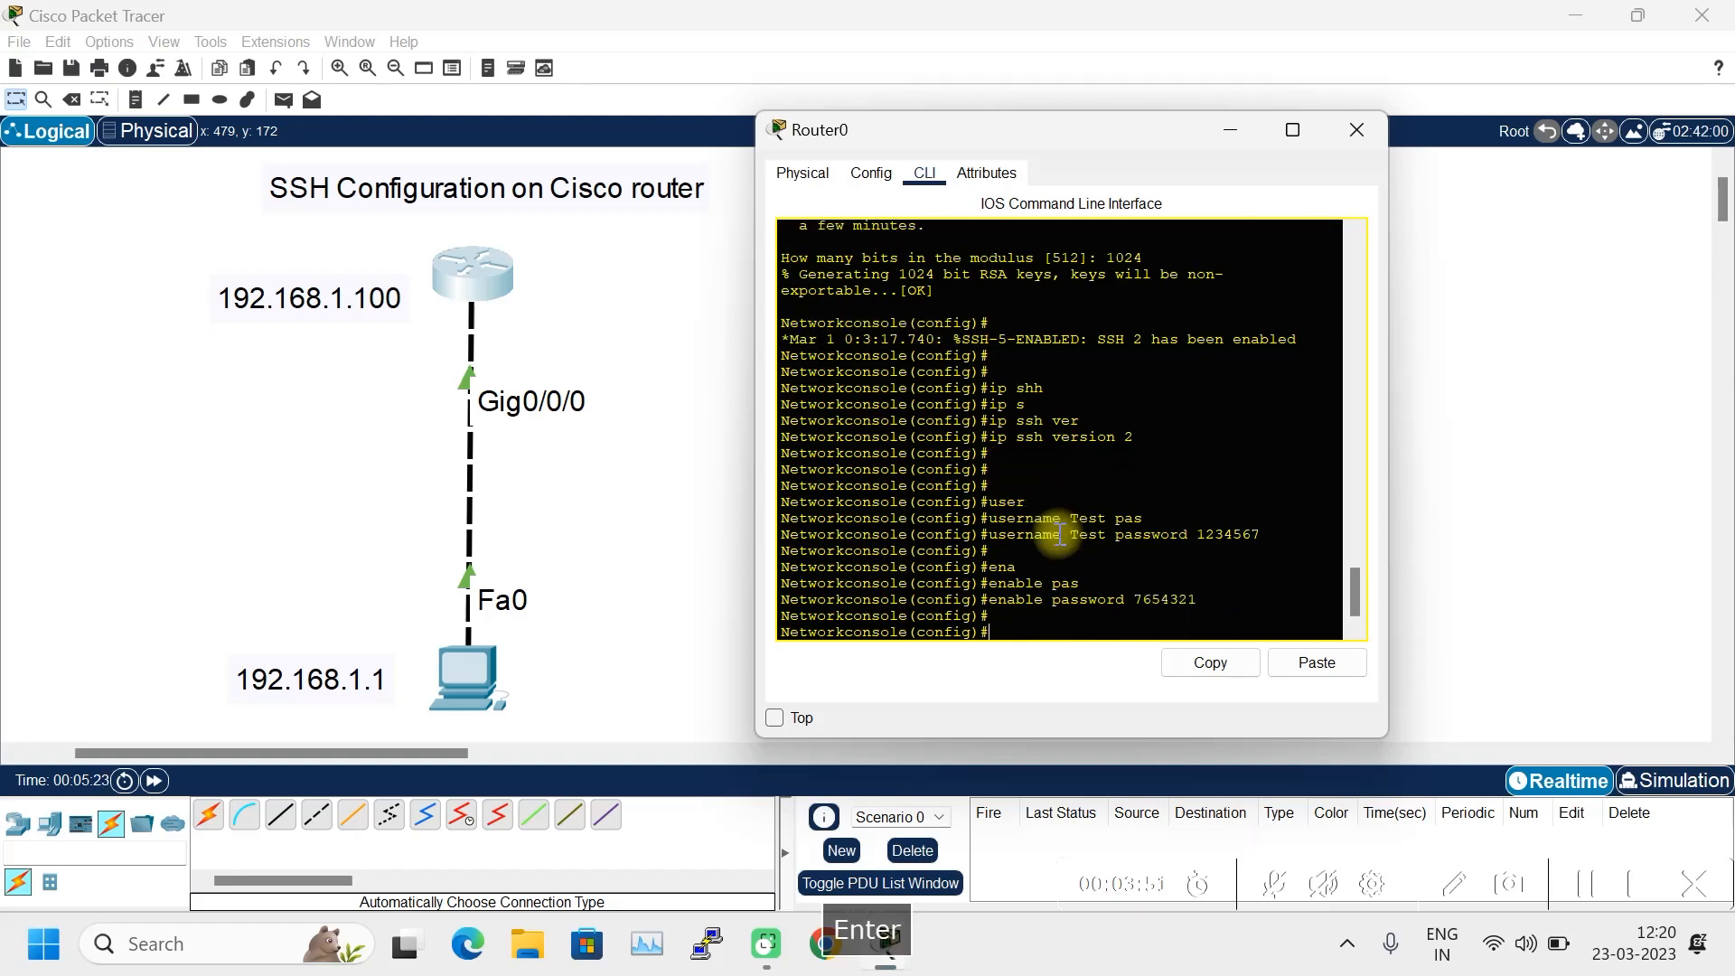
pyautogui.write('line vty 0 4')
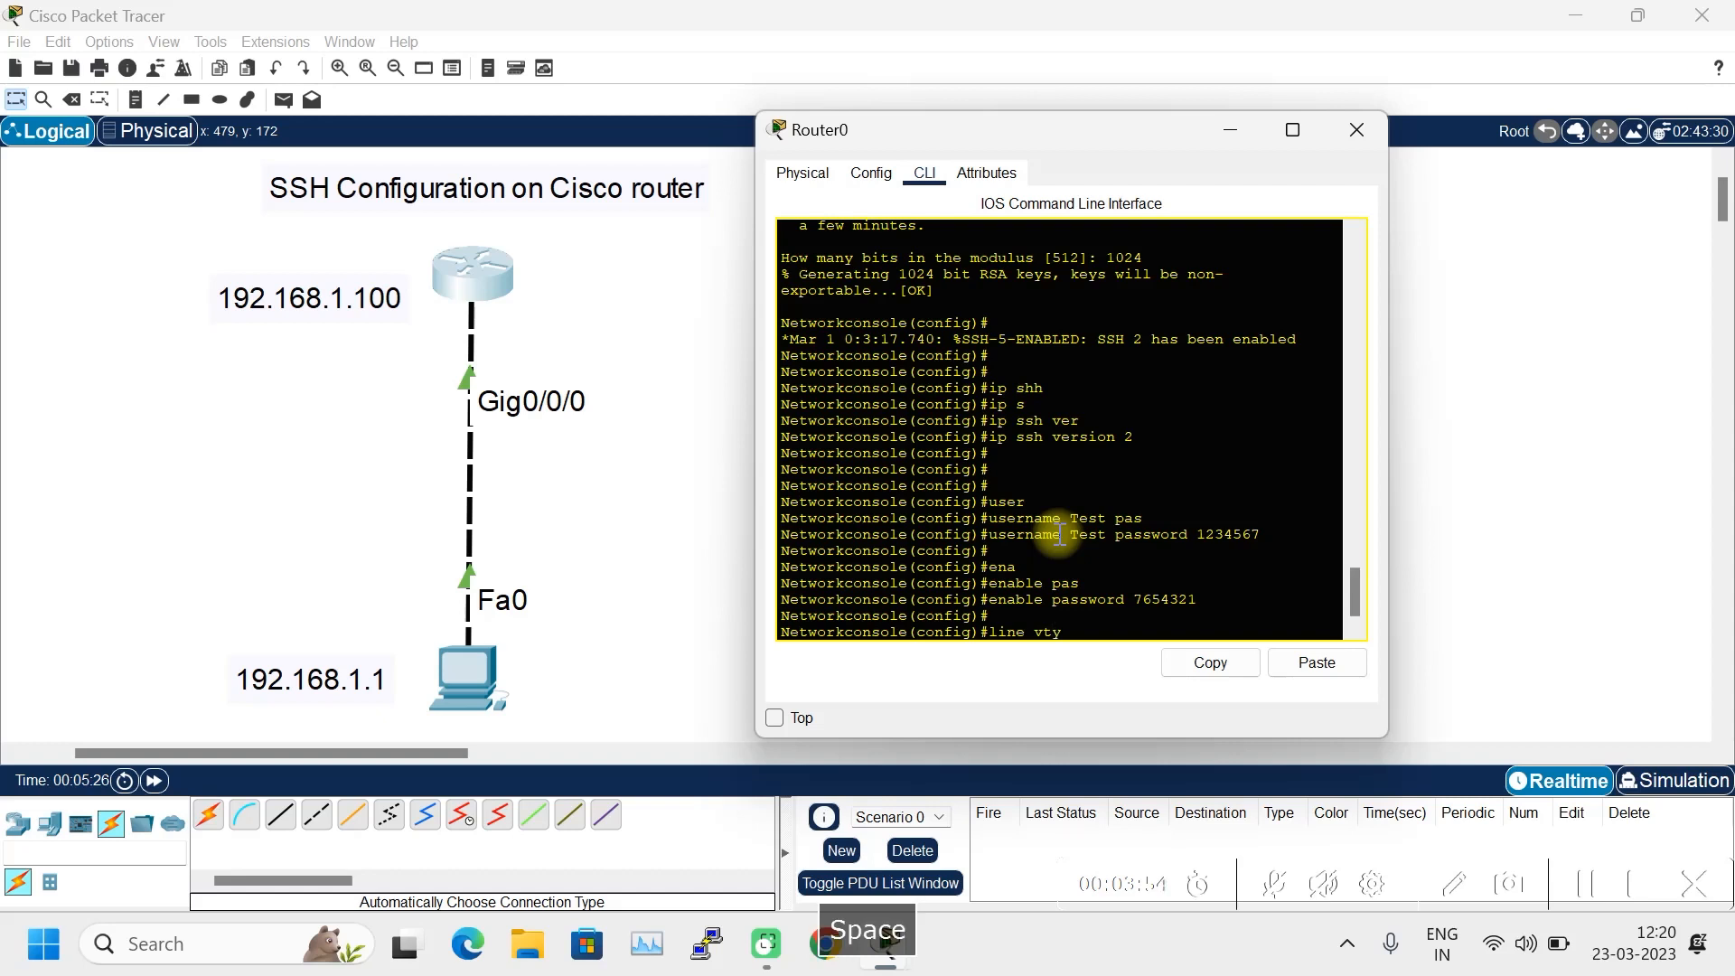
# - Restrict VTY lines 0–4 to SSH with 'transport input ssh'
pyautogui.press('Return')
pyautogui.press('Return')
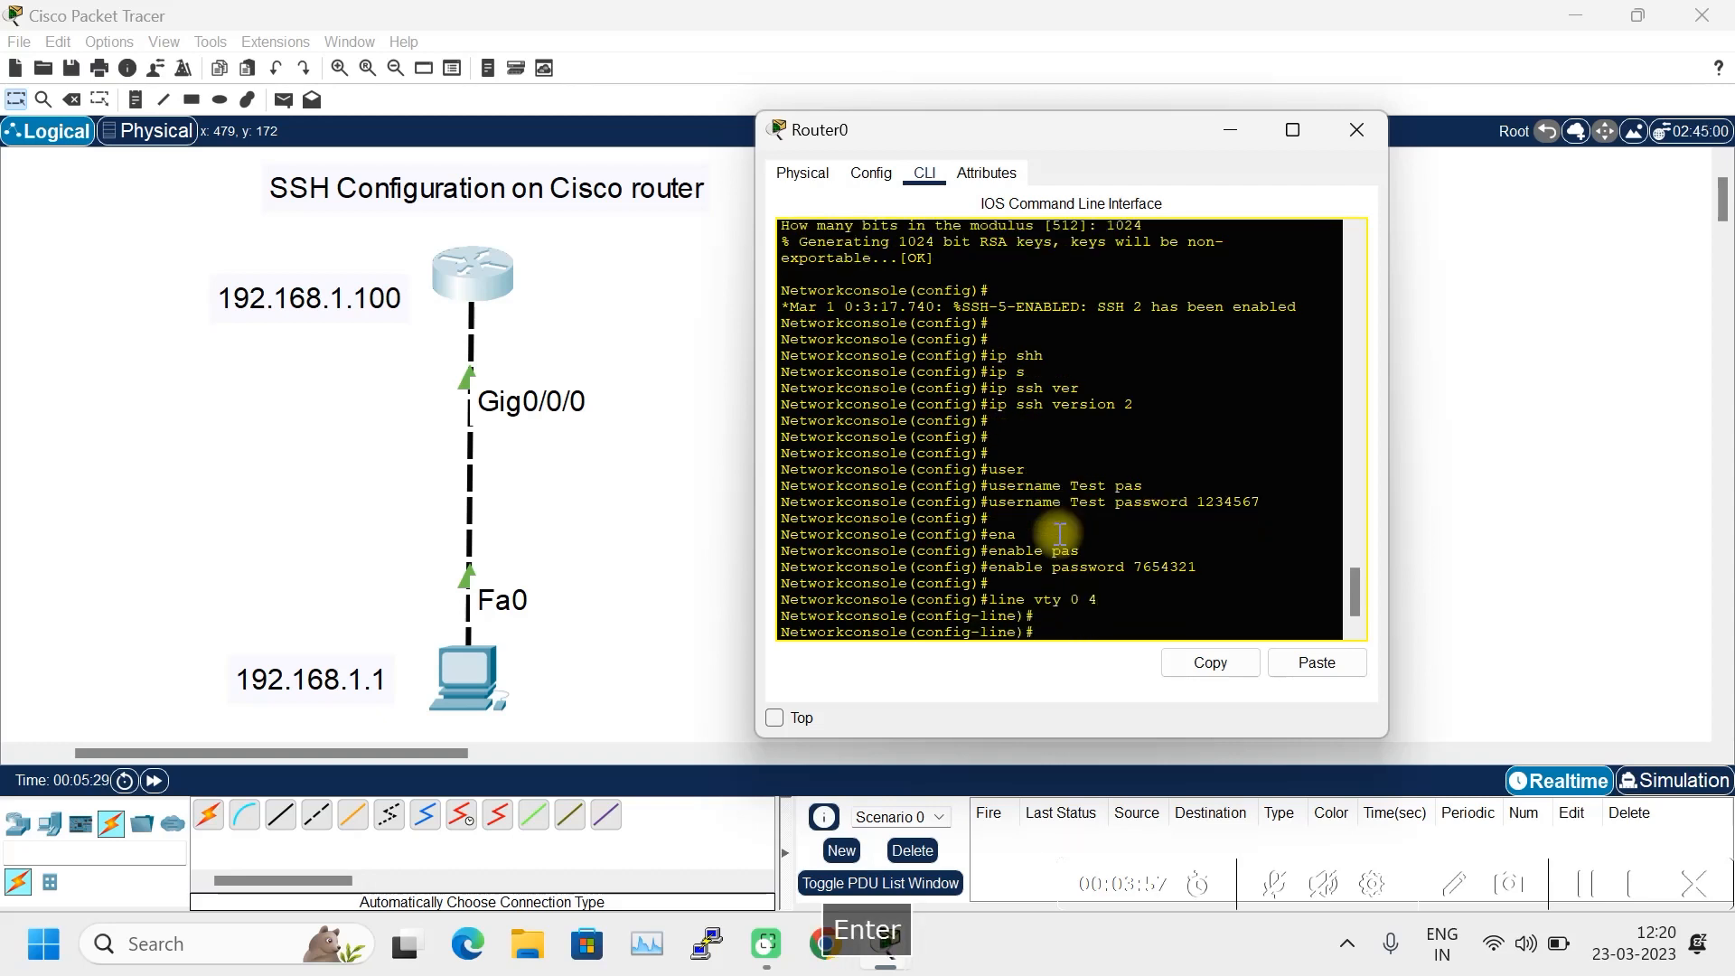
pyautogui.write('trans')
pyautogui.press('Tab')
pyautogui.write('in')
pyautogui.press('Tab')
pyautogui.write('ssh')
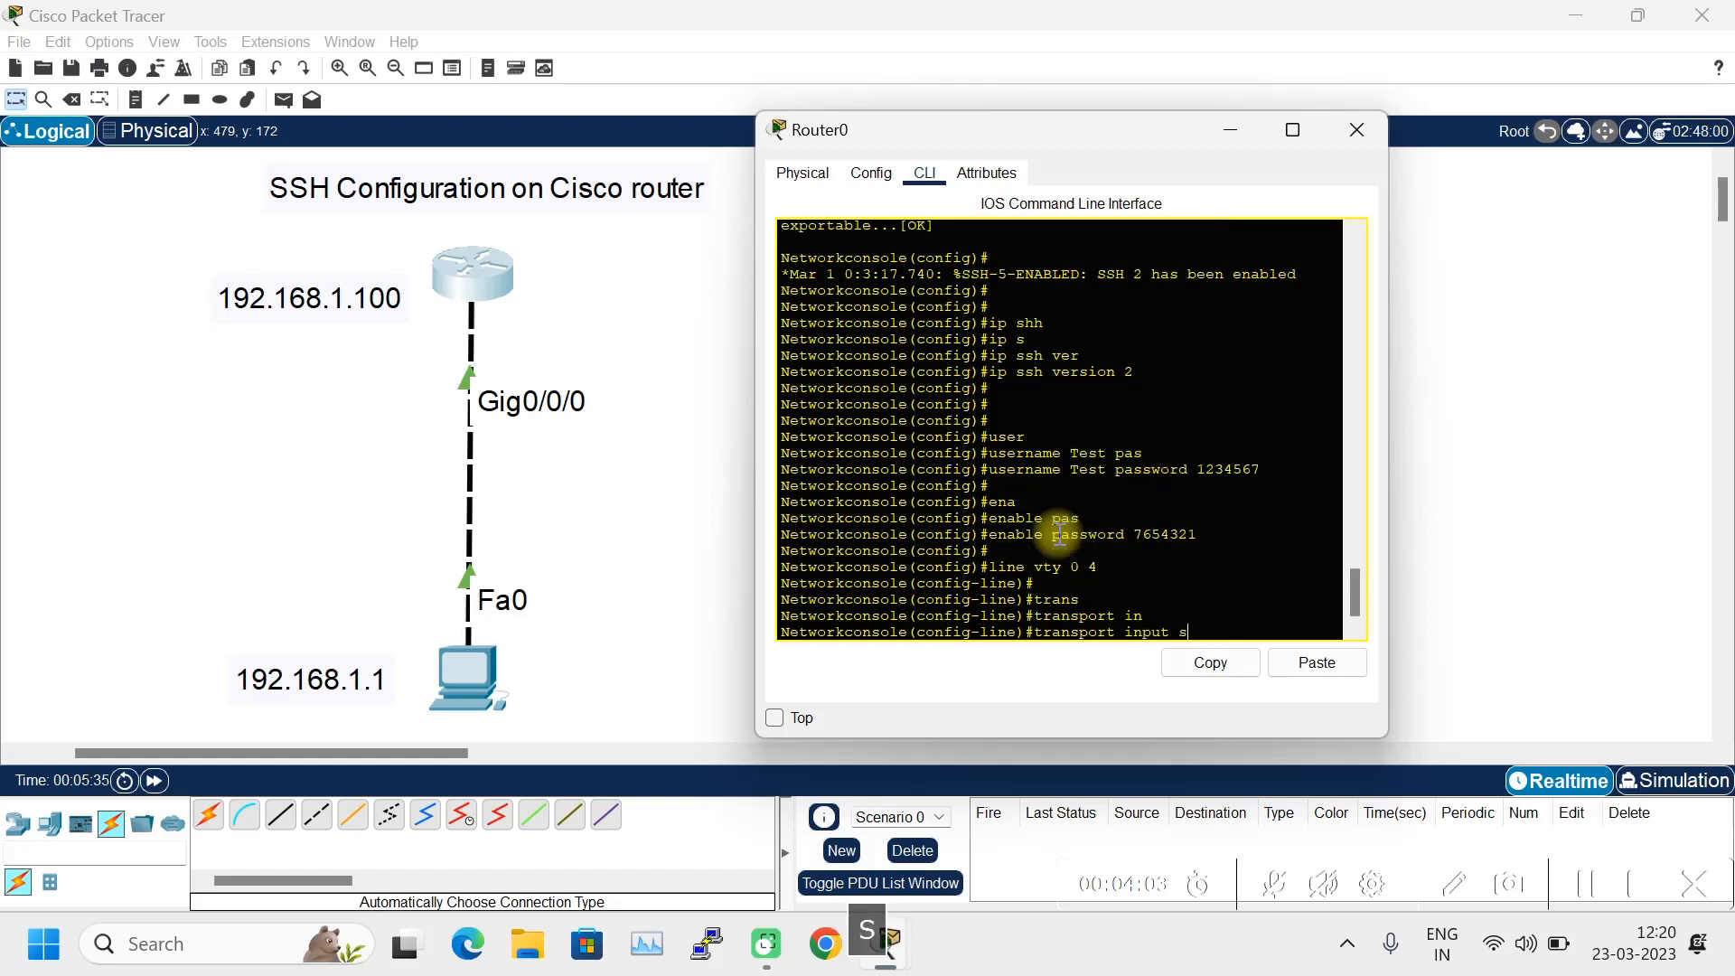
pyautogui.press('Tab')
pyautogui.press('Return')
pyautogui.press('Return')
pyautogui.press('Return')
# - Set 'login local' on the lines, exit, and save the configuration with 'do wr'
pyautogui.write('logi')
pyautogui.press('Tab')
pyautogui.write('loca')
pyautogui.press('Tab')
pyautogui.press('Return')
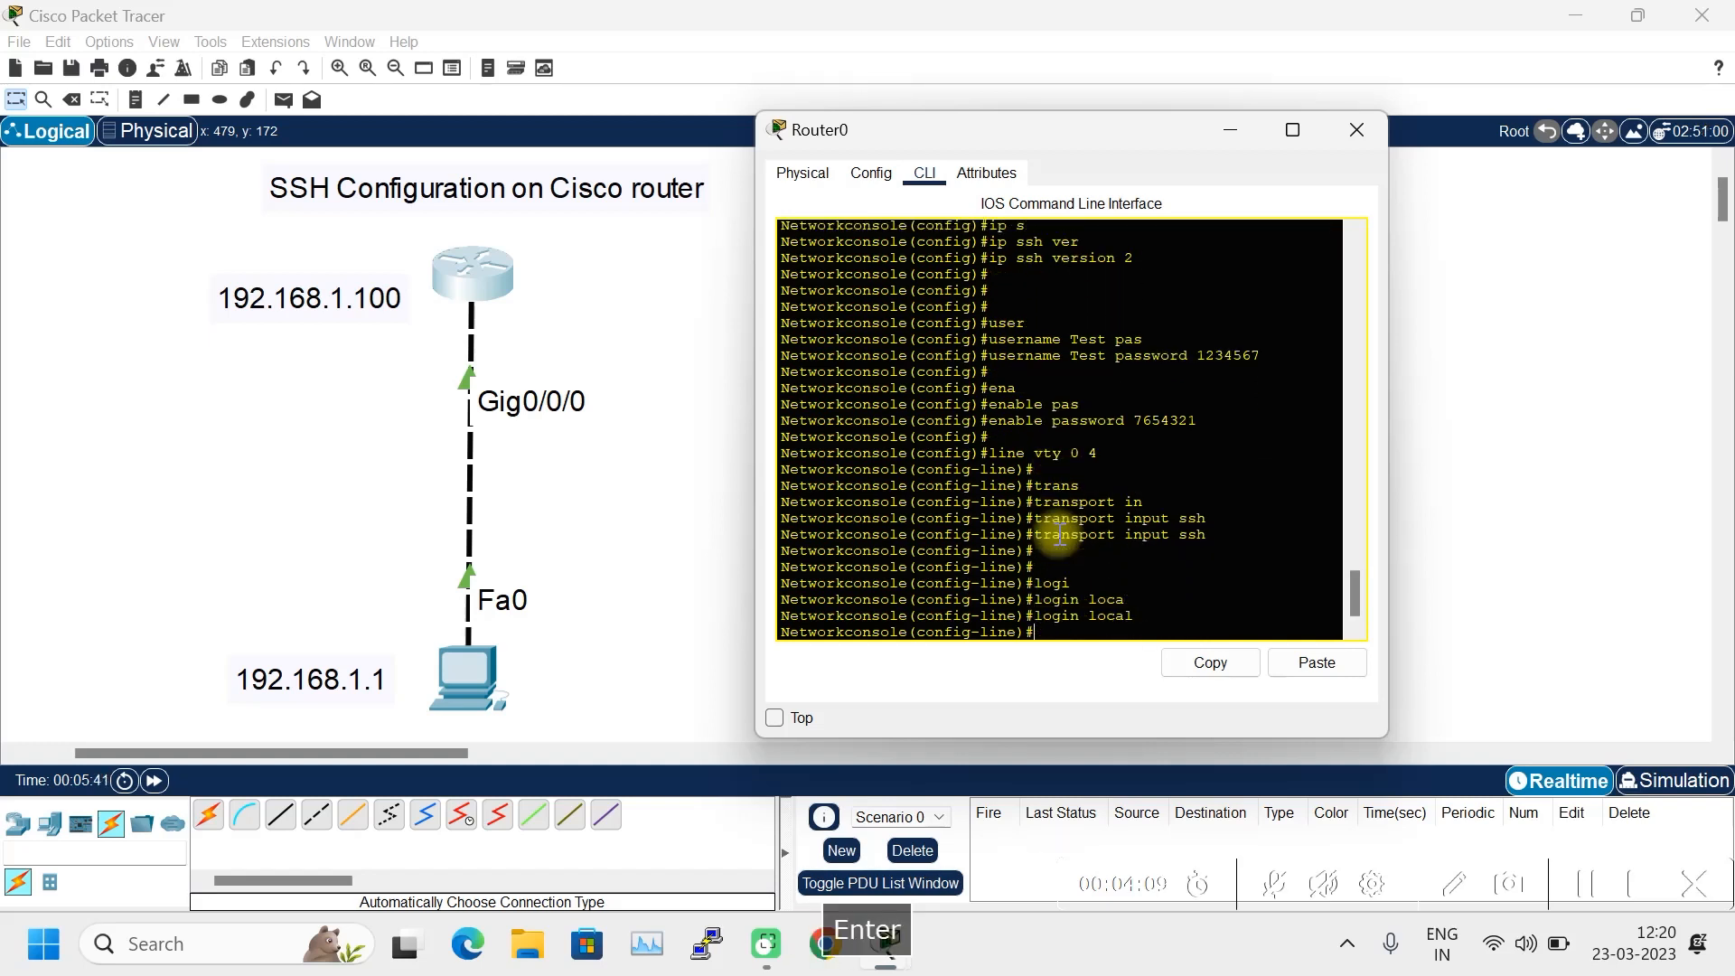
pyautogui.press('Return')
pyautogui.press('Return')
pyautogui.press('Return')
pyautogui.write('exit')
pyautogui.press('Return')
pyautogui.press('Return')
pyautogui.press('Return')
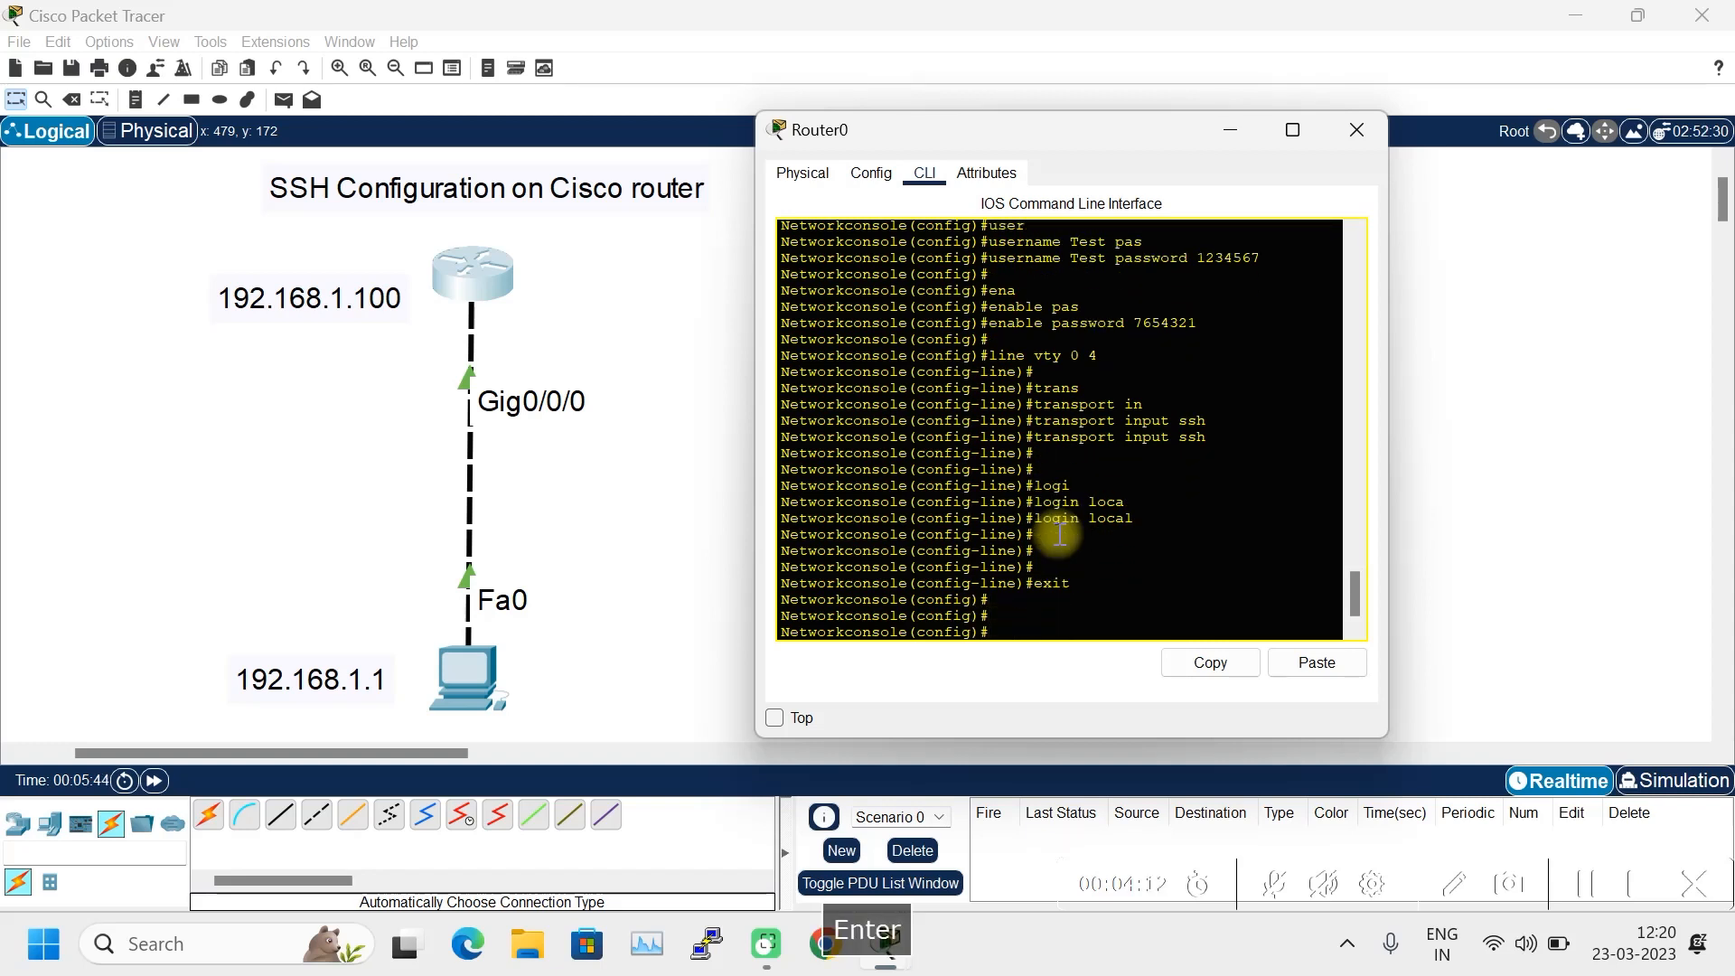
pyautogui.write('do wr')
pyautogui.press('Return')
pyautogui.press('Return')
pyautogui.press('Return')
pyautogui.press('Return')
pyautogui.press('Return')
pyautogui.press('Return')
pyautogui.press('Return')
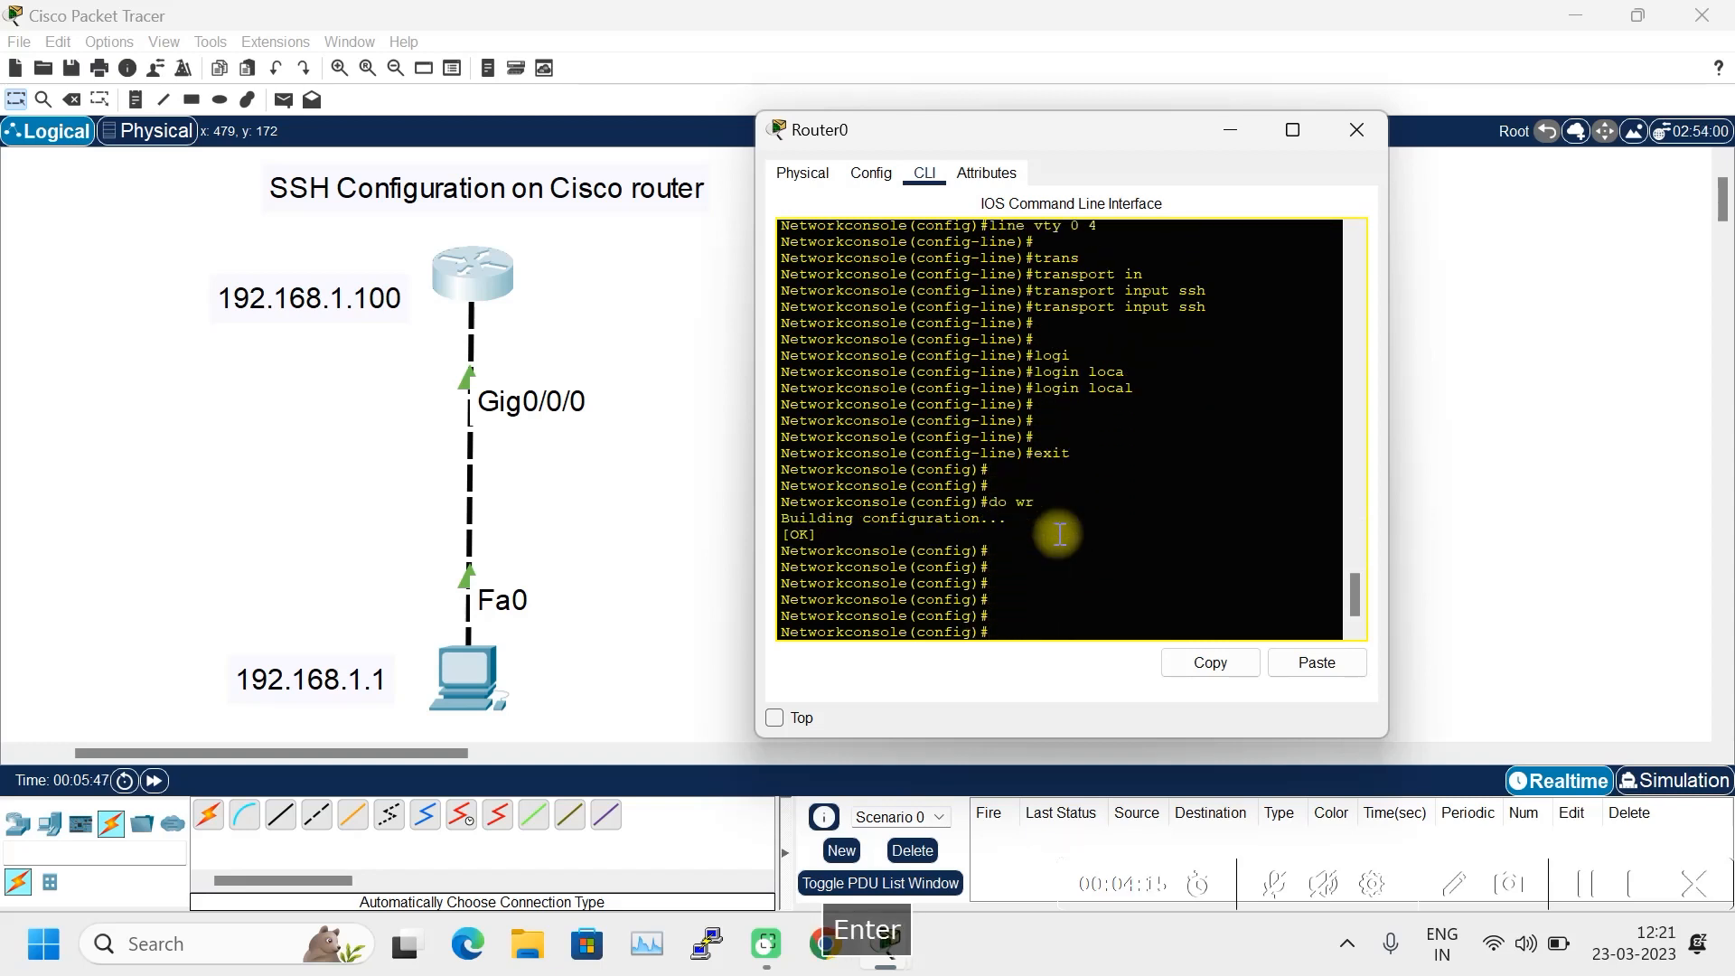
# - Add three notes at the canvas left recording the username, login password and enable password
pyautogui.click(135, 100)
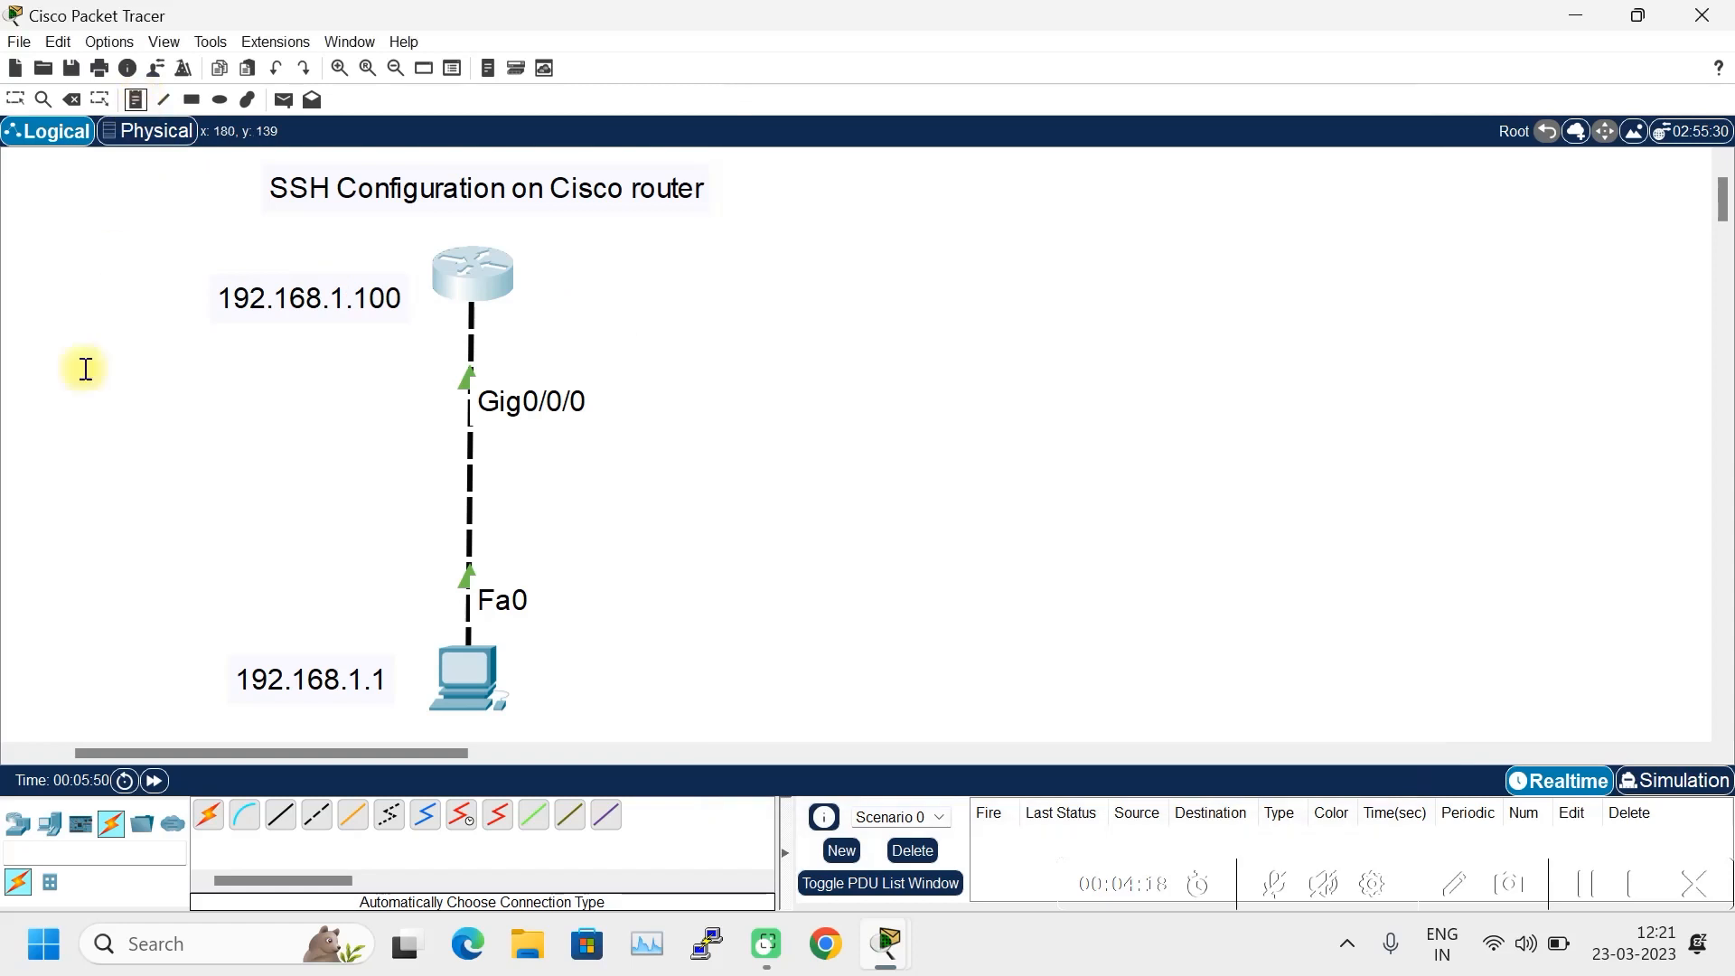
pyautogui.click(61, 398)
pyautogui.write('Username: Test')
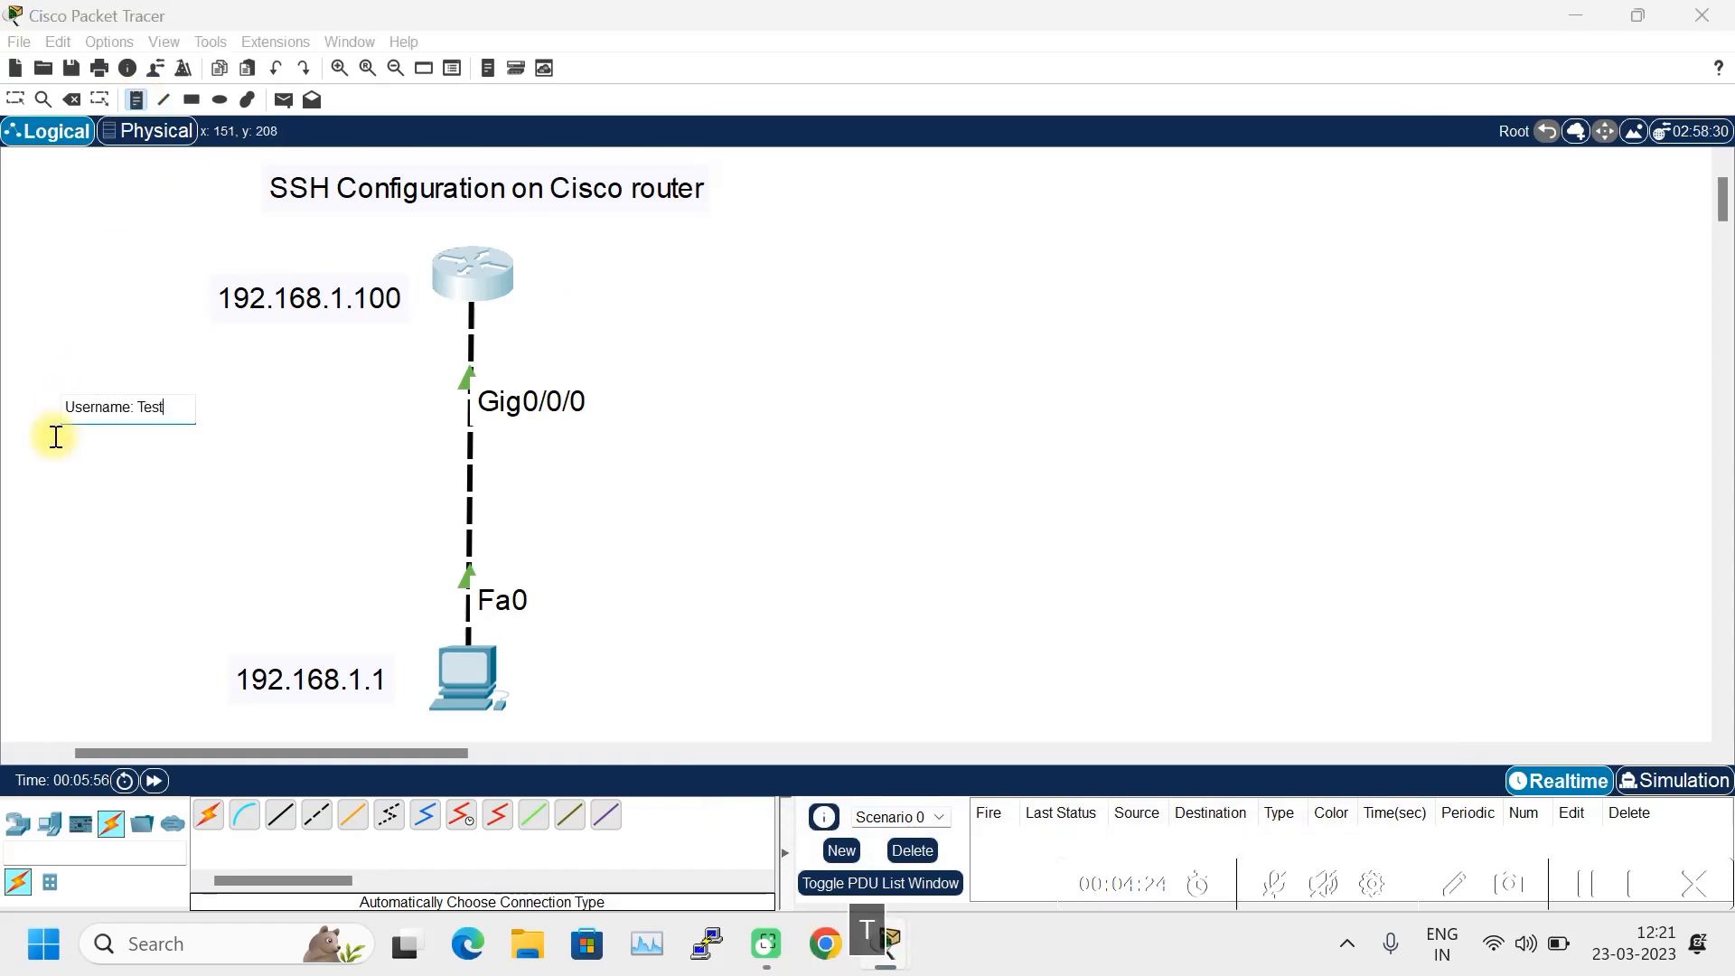
pyautogui.click(60, 451)
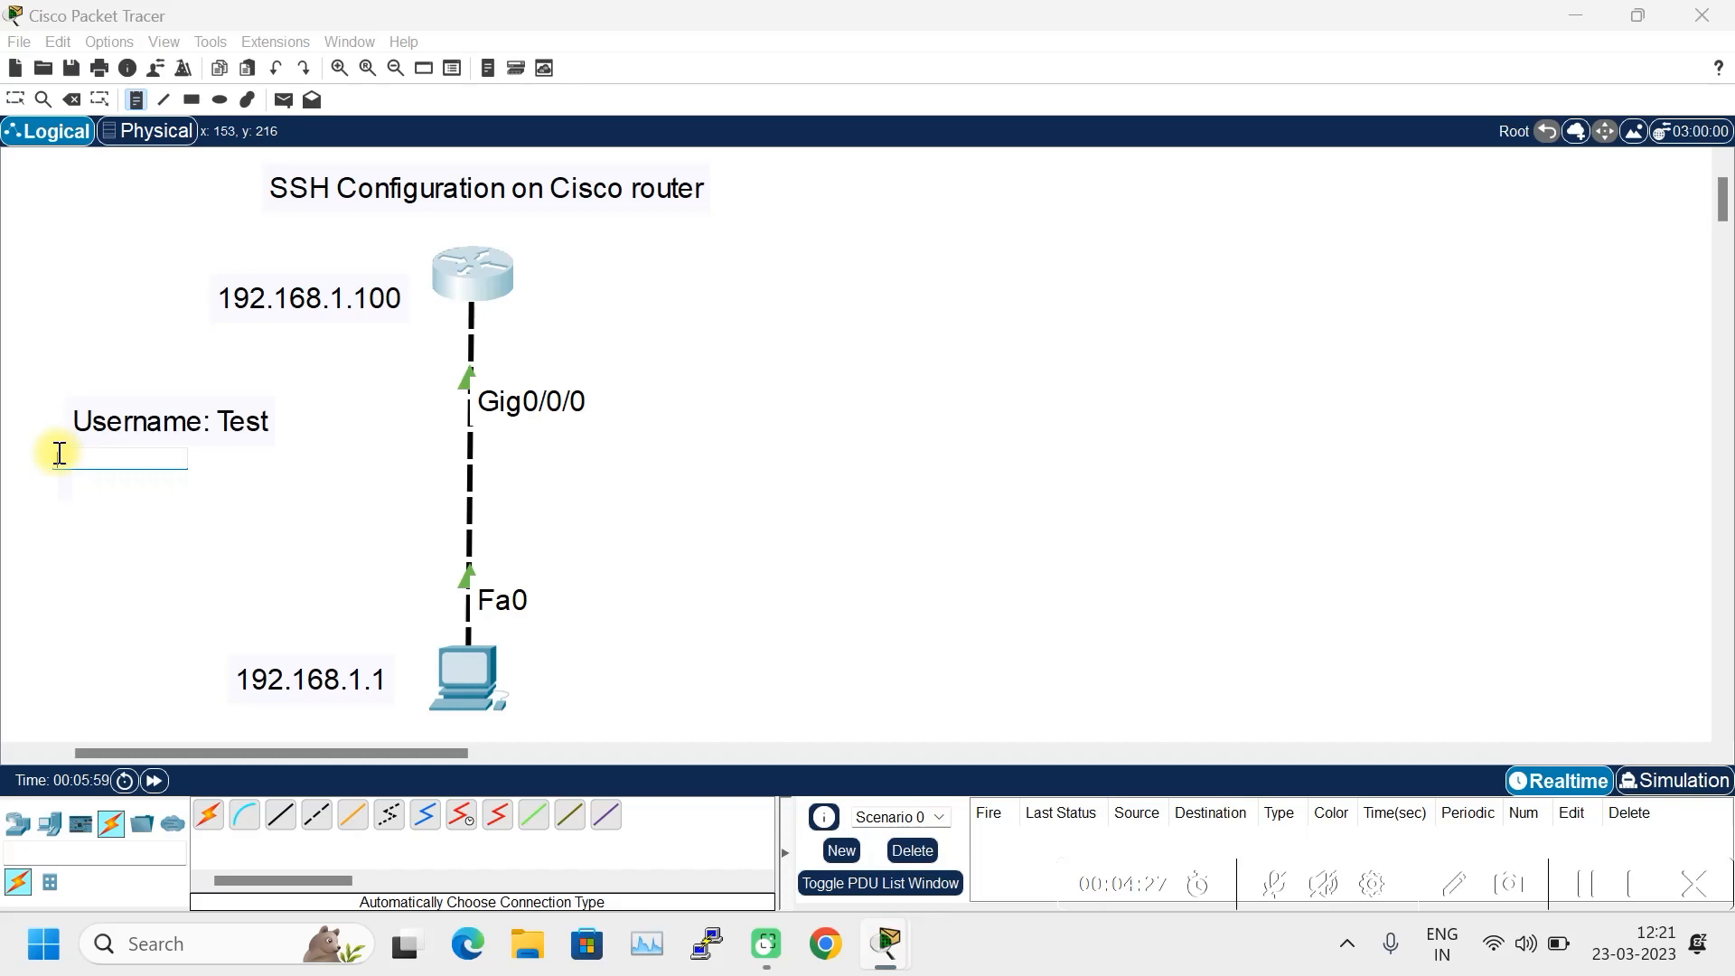
pyautogui.write('Login Password: 1234567')
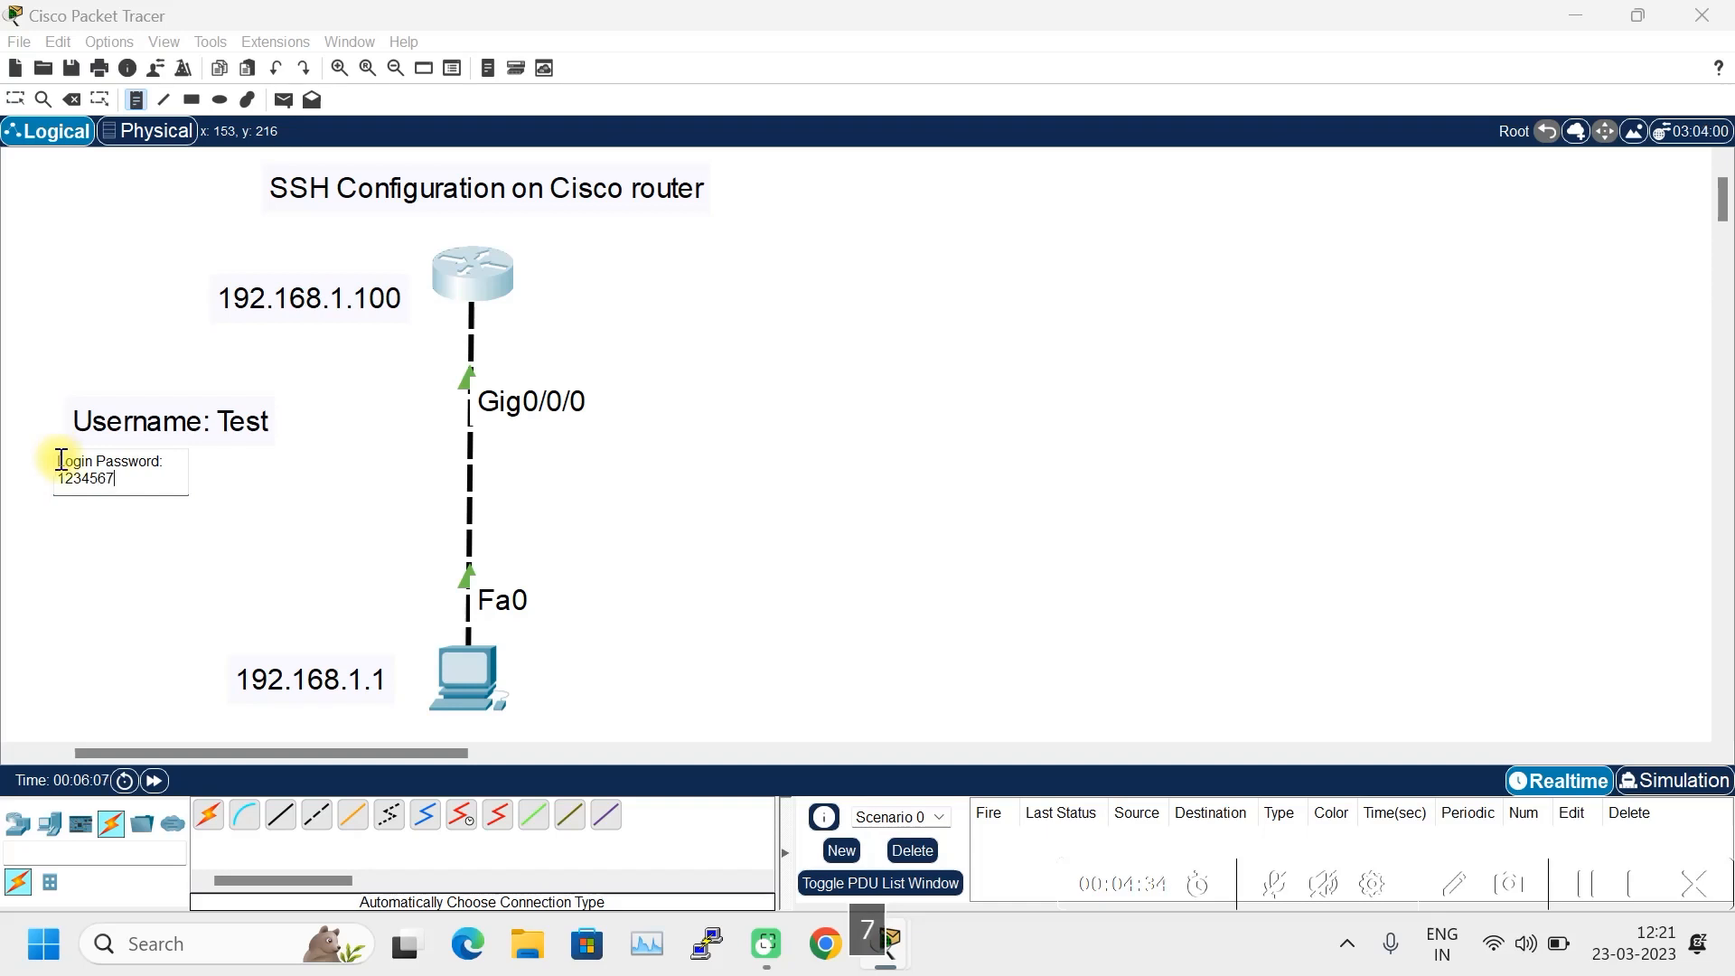
pyautogui.click(61, 519)
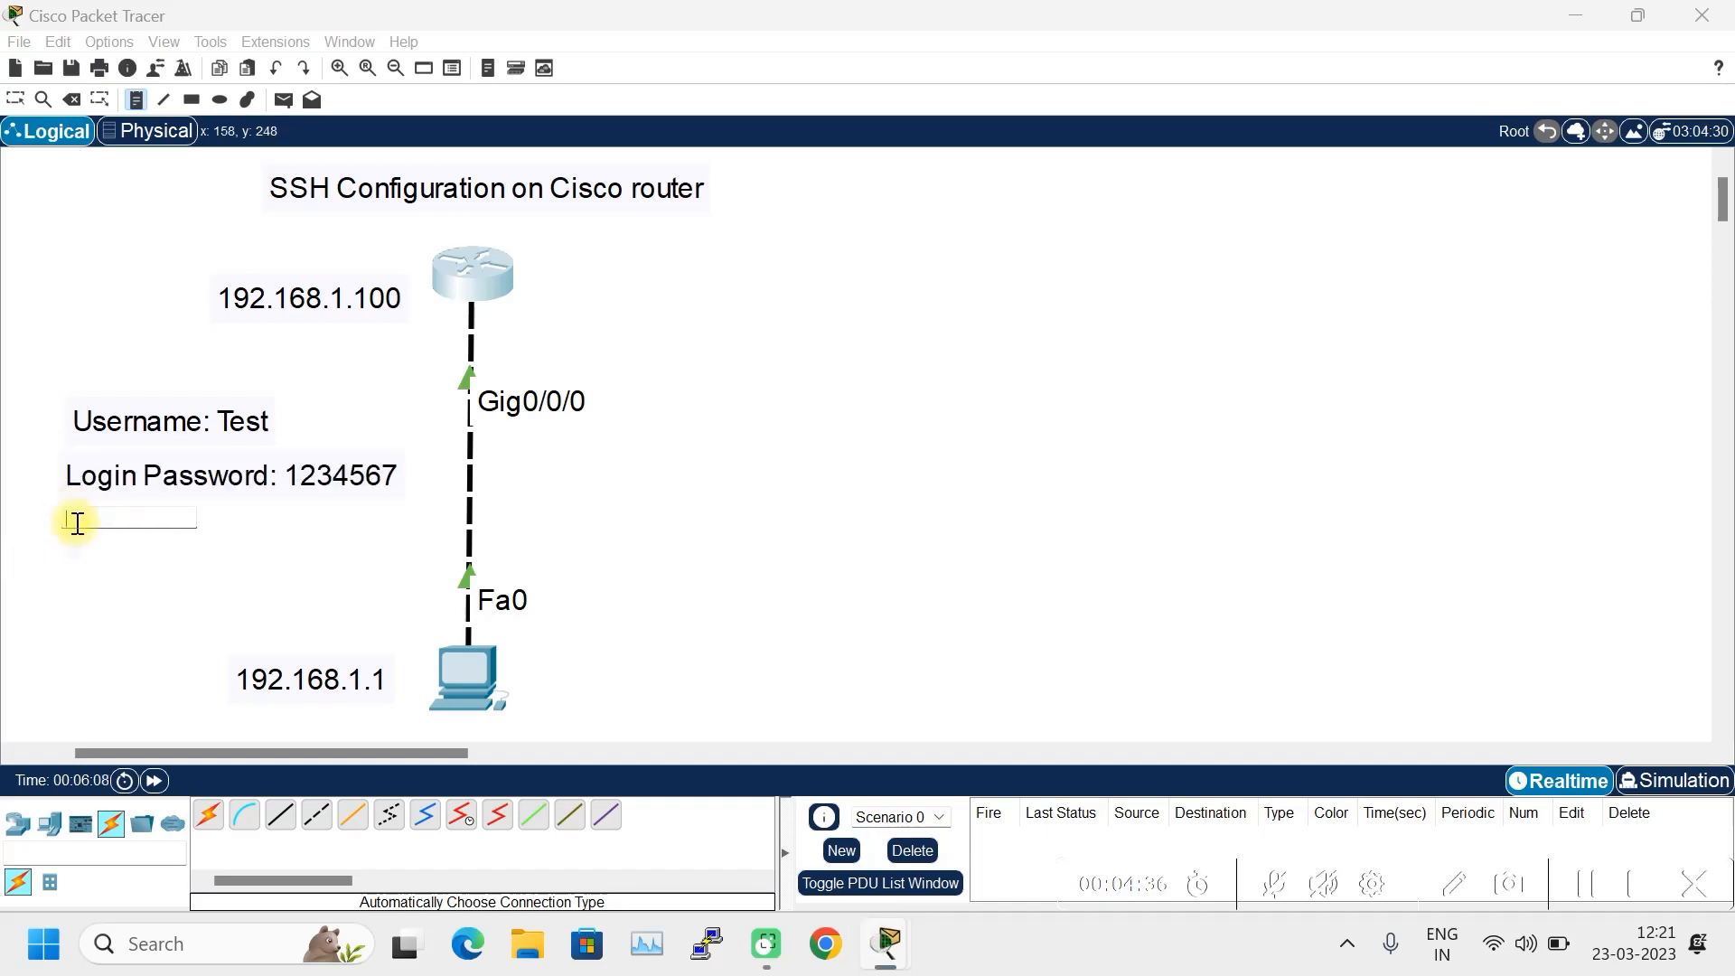
pyautogui.write('Enable Passwo')
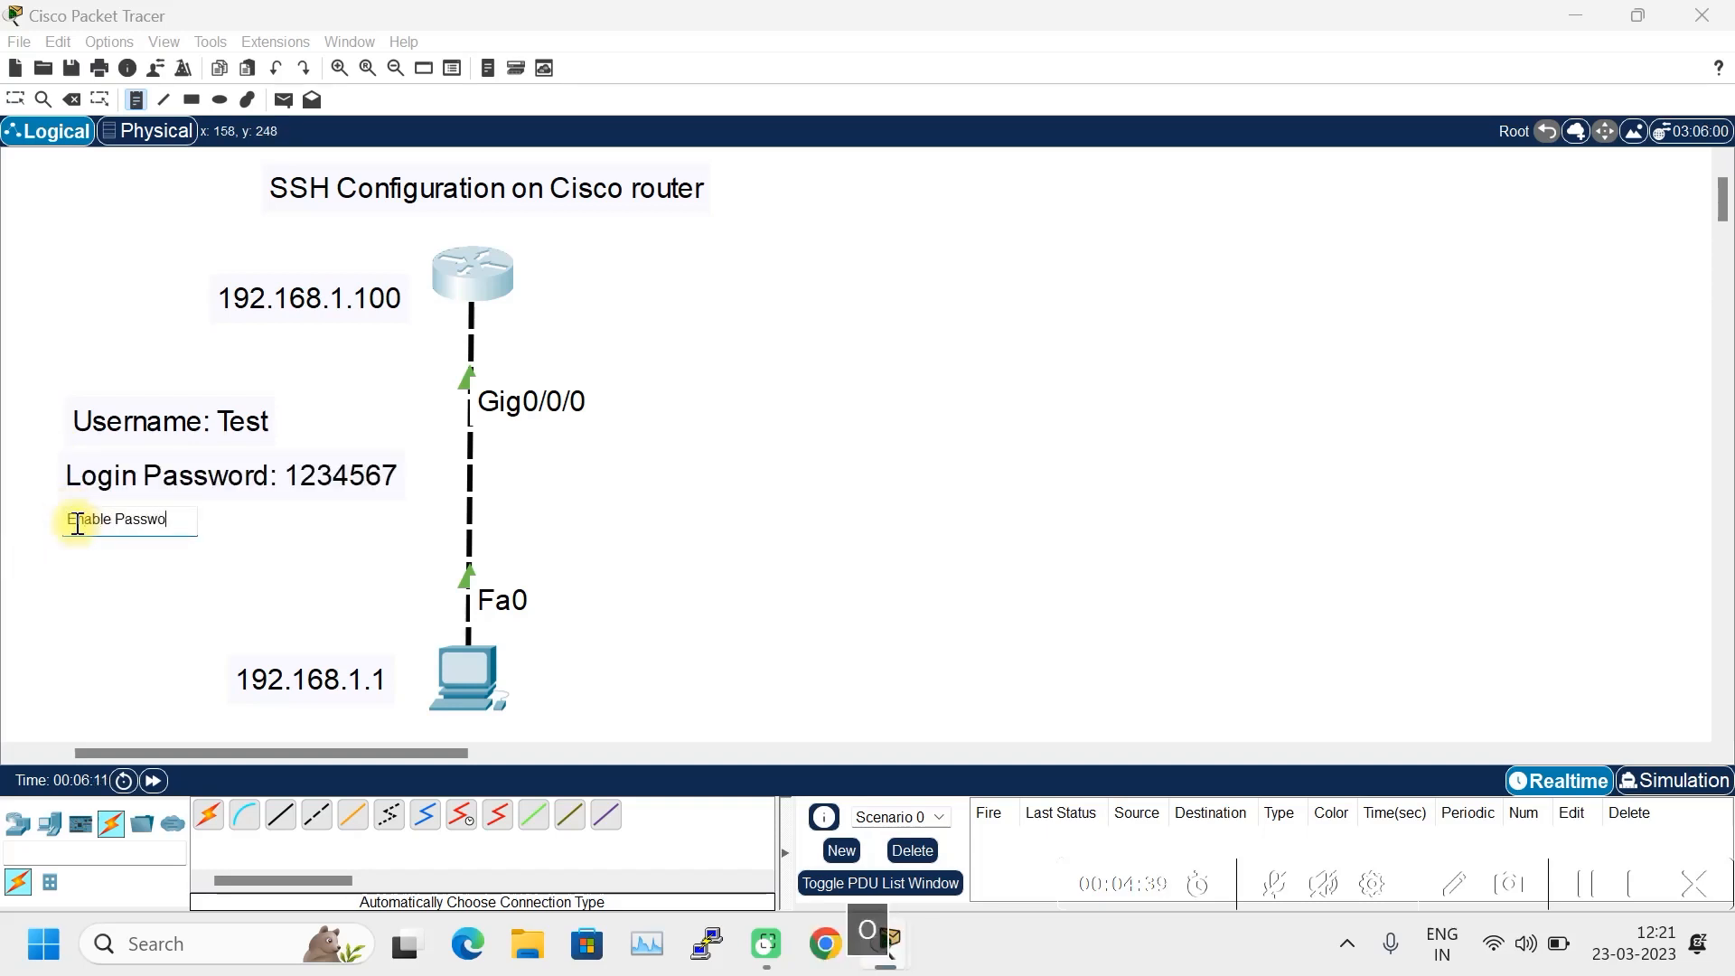
pyautogui.write('rd: 7654321')
pyautogui.press('Escape')
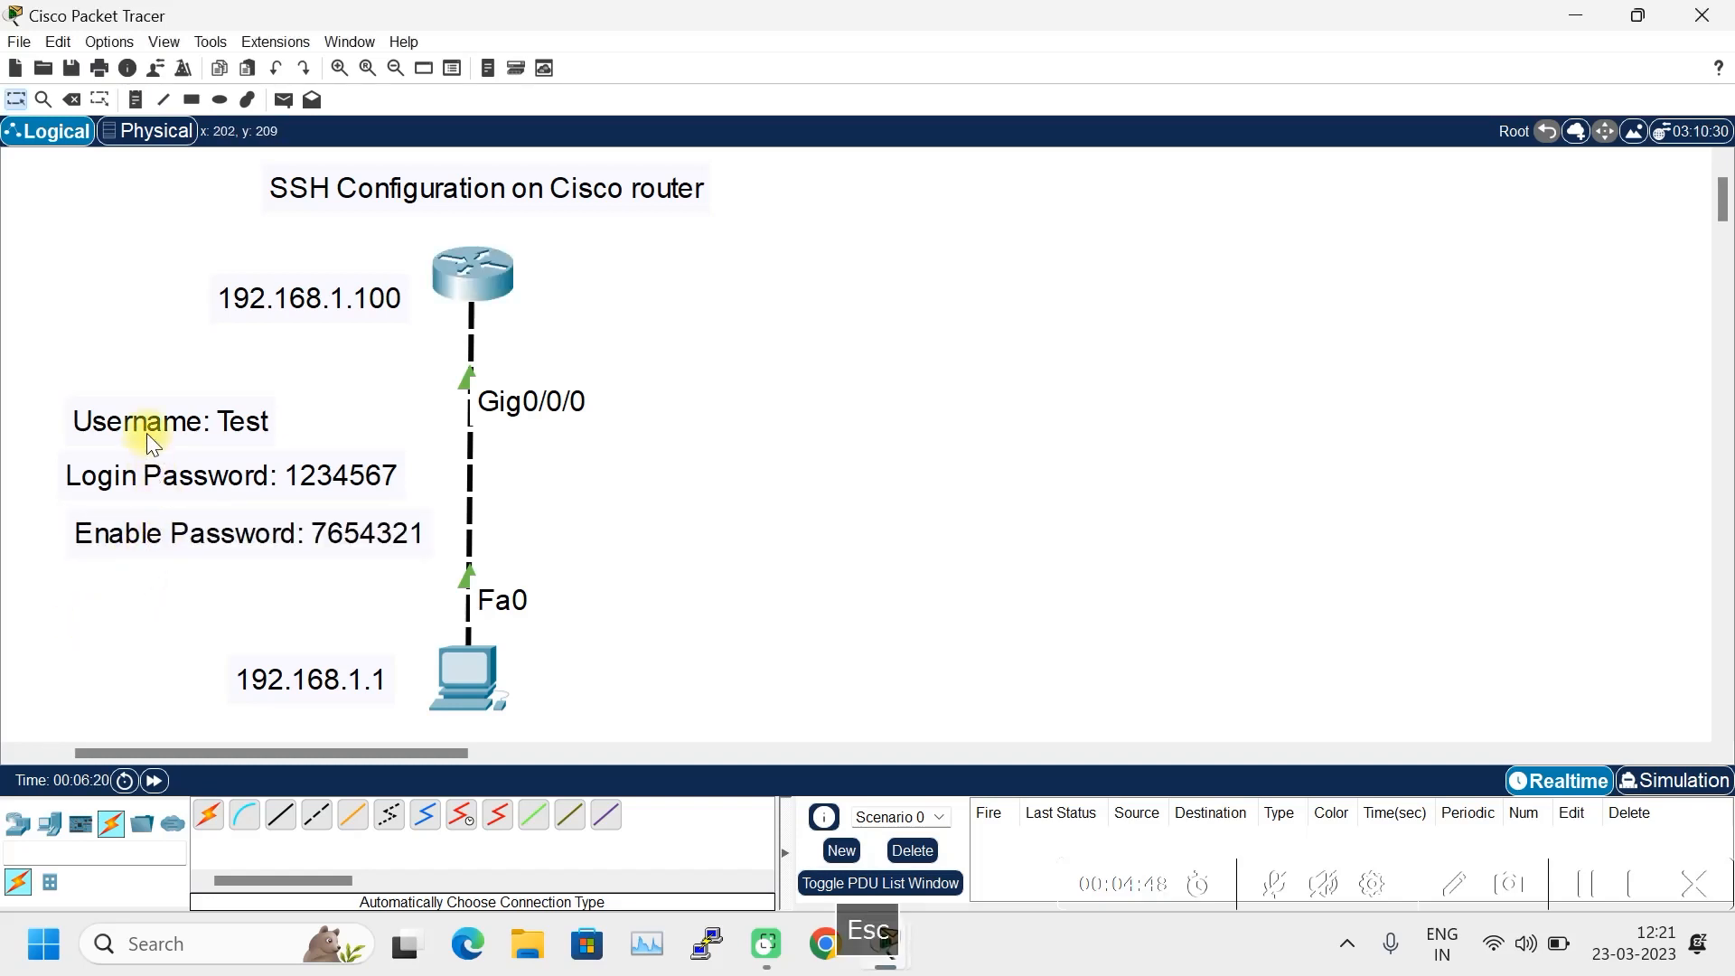
# - Align the three credential notes into a column, then bring up PC0's window
pyautogui.moveTo(146, 434); pyautogui.dragTo(148, 407)
pyautogui.moveTo(170, 477); pyautogui.dragTo(120, 441)
pyautogui.moveTo(155, 538); pyautogui.dragTo(95, 507)
pyautogui.click(632, 496)
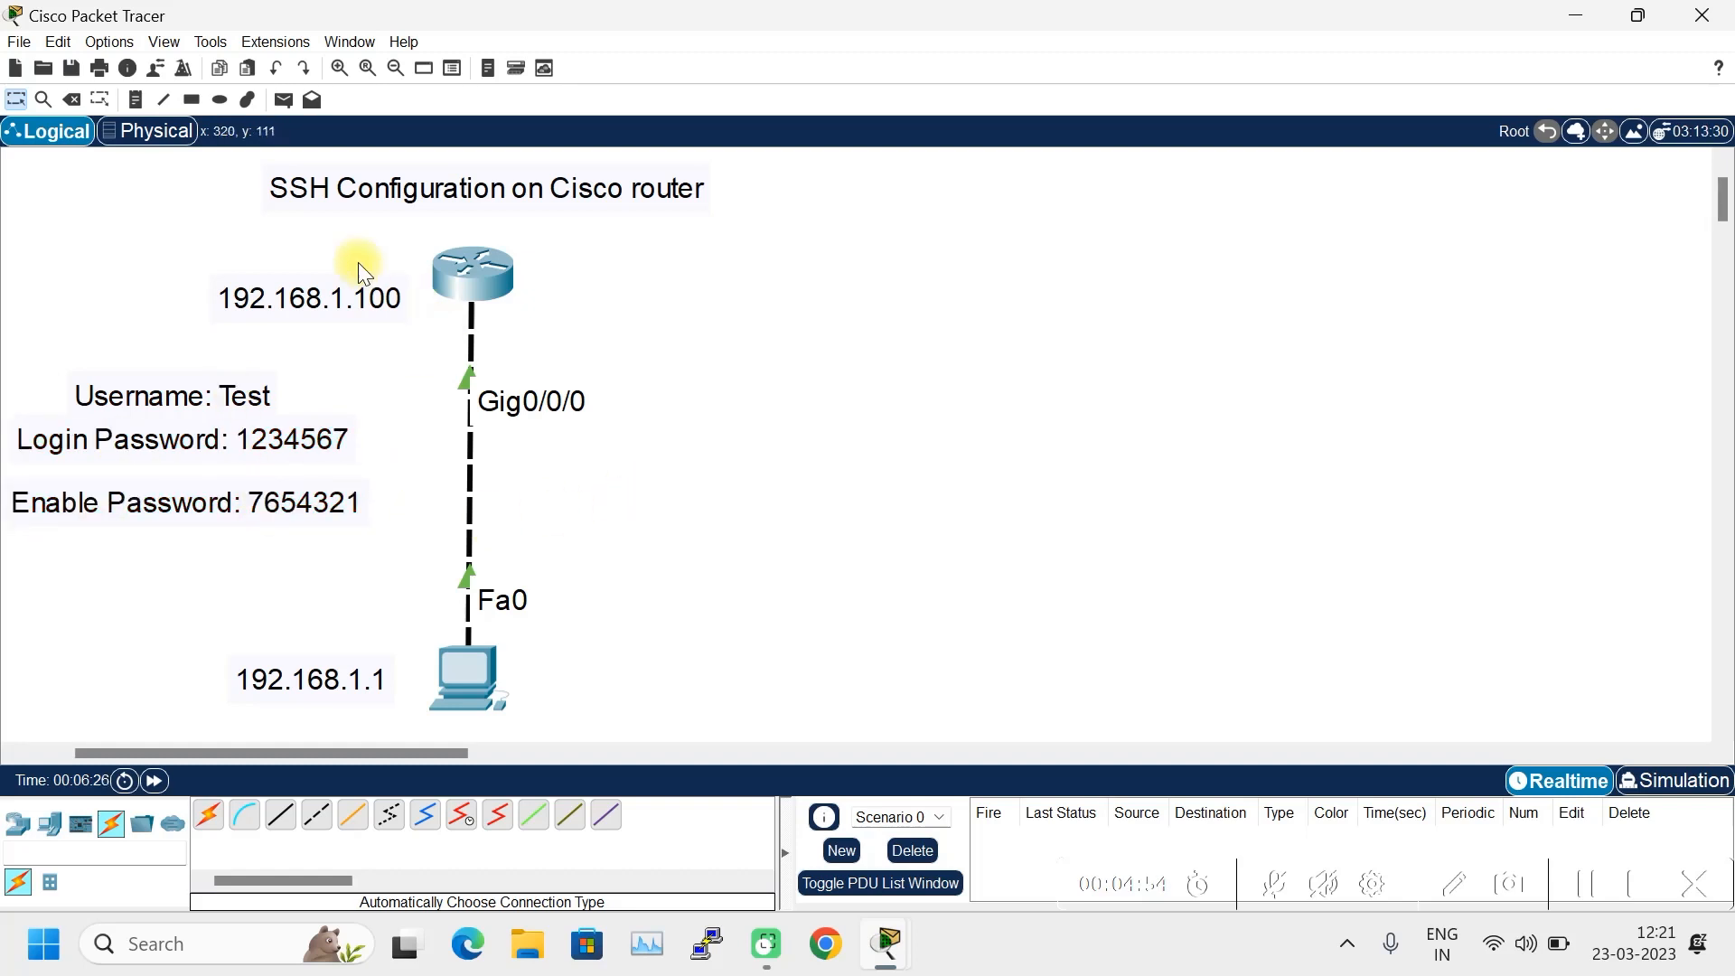
pyautogui.click(464, 680)
pyautogui.moveTo(921, 155); pyautogui.dragTo(924, 158)
# - SSH from PC0 to the router with the local username and password, then enable with the enable password
pyautogui.click(904, 540)
pyautogui.press('Return')
pyautogui.press('Return')
pyautogui.press('Return')
pyautogui.write('sss')
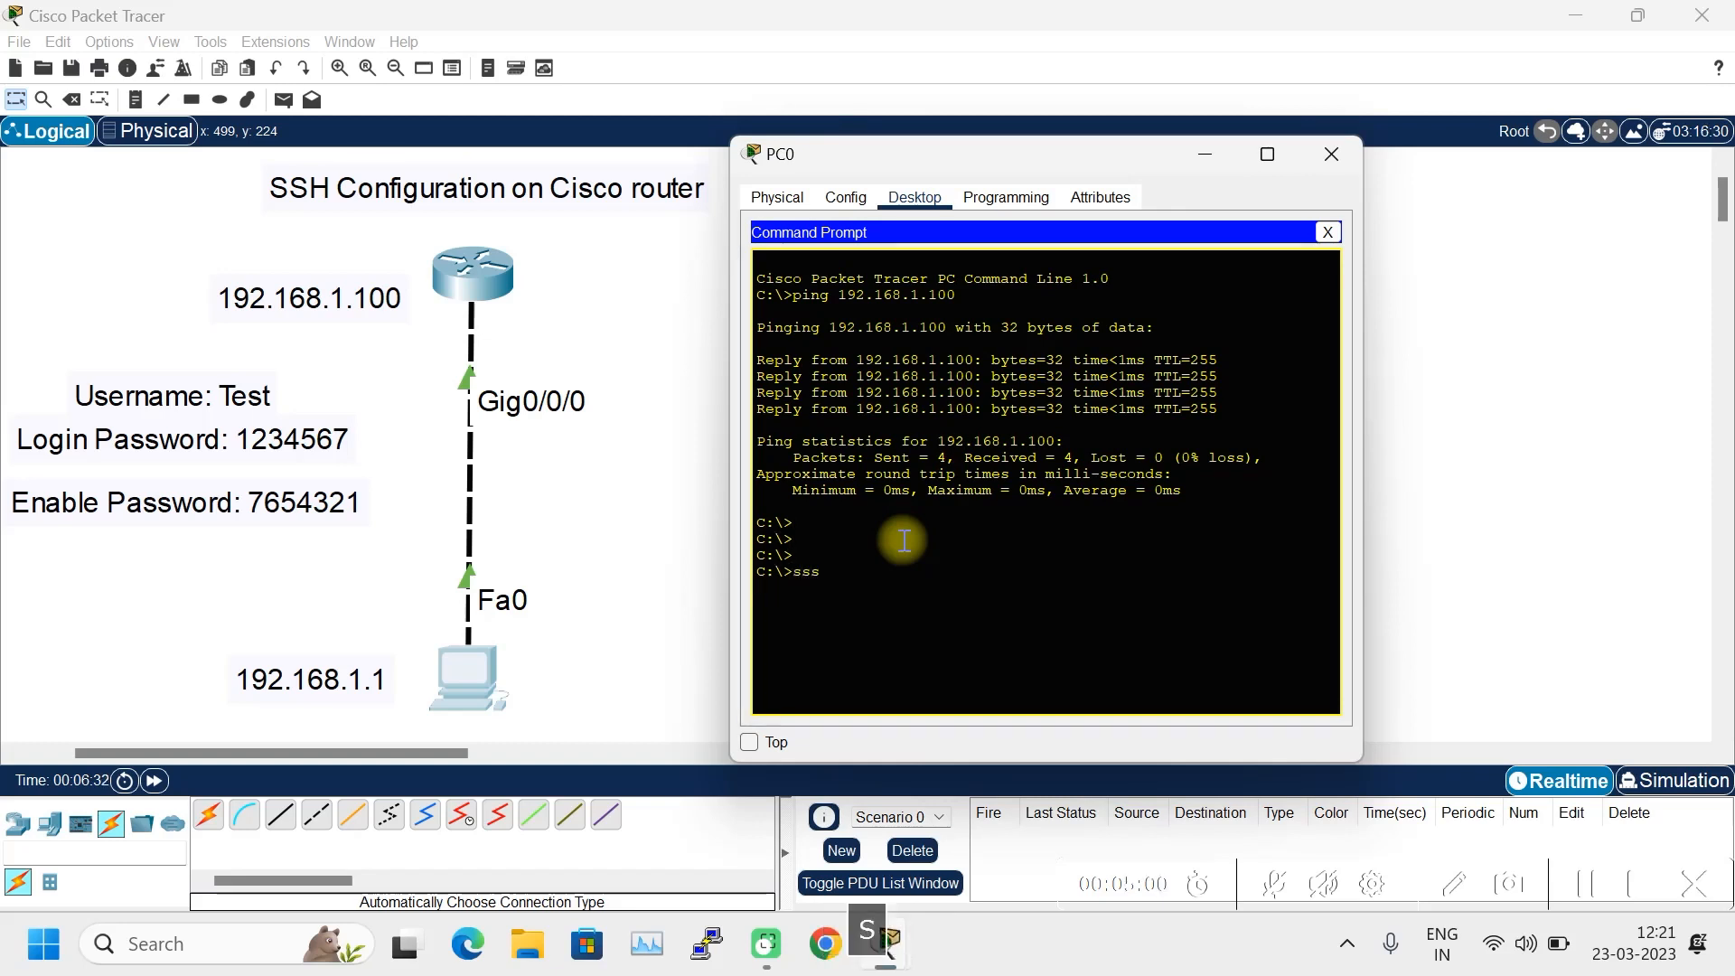
pyautogui.press('BackSpace')
pyautogui.press('BackSpace')
pyautogui.write('sh ')
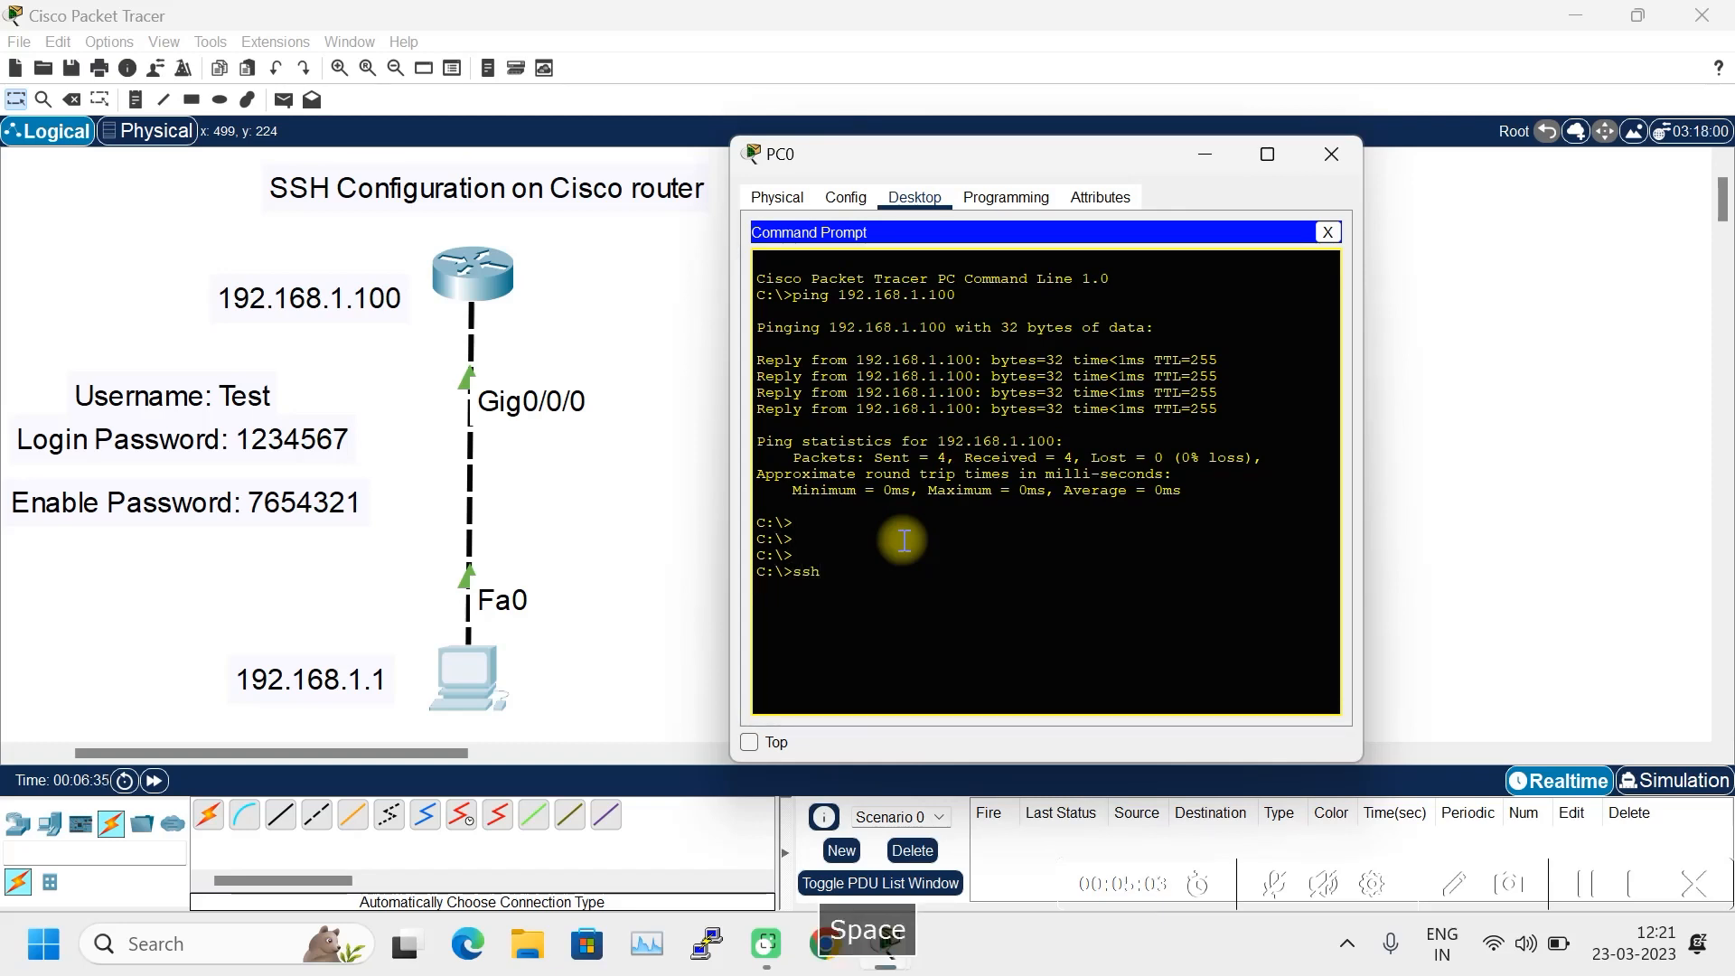
pyautogui.write('-')
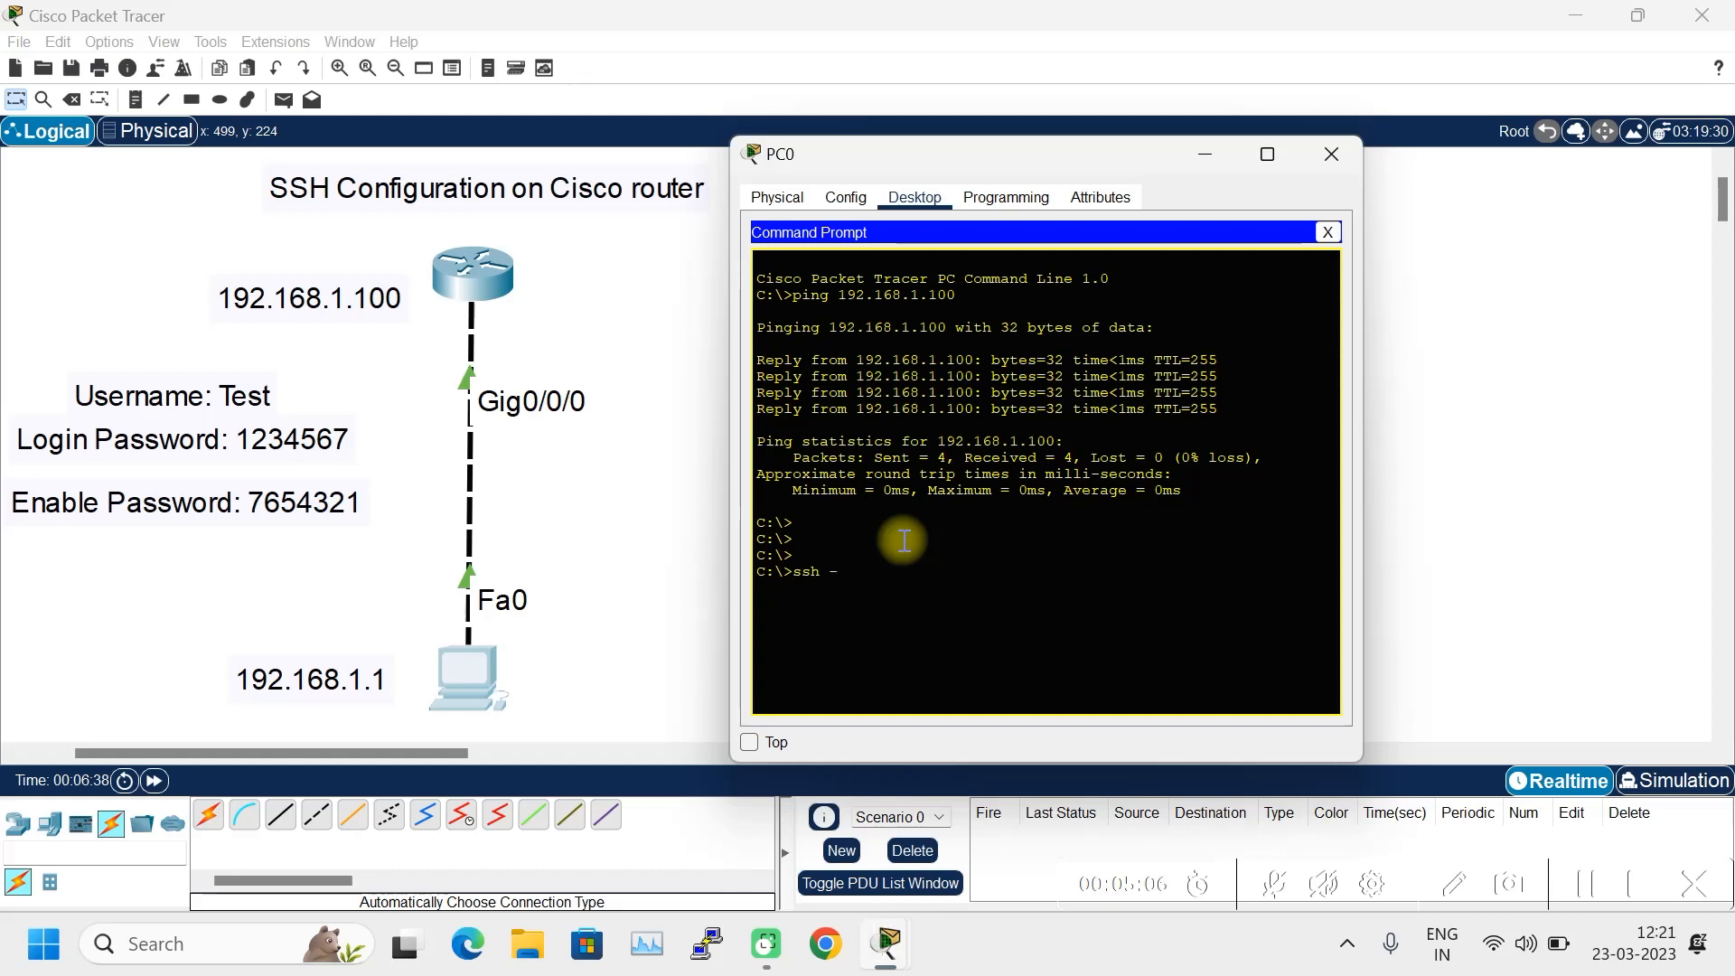
pyautogui.write('l ')
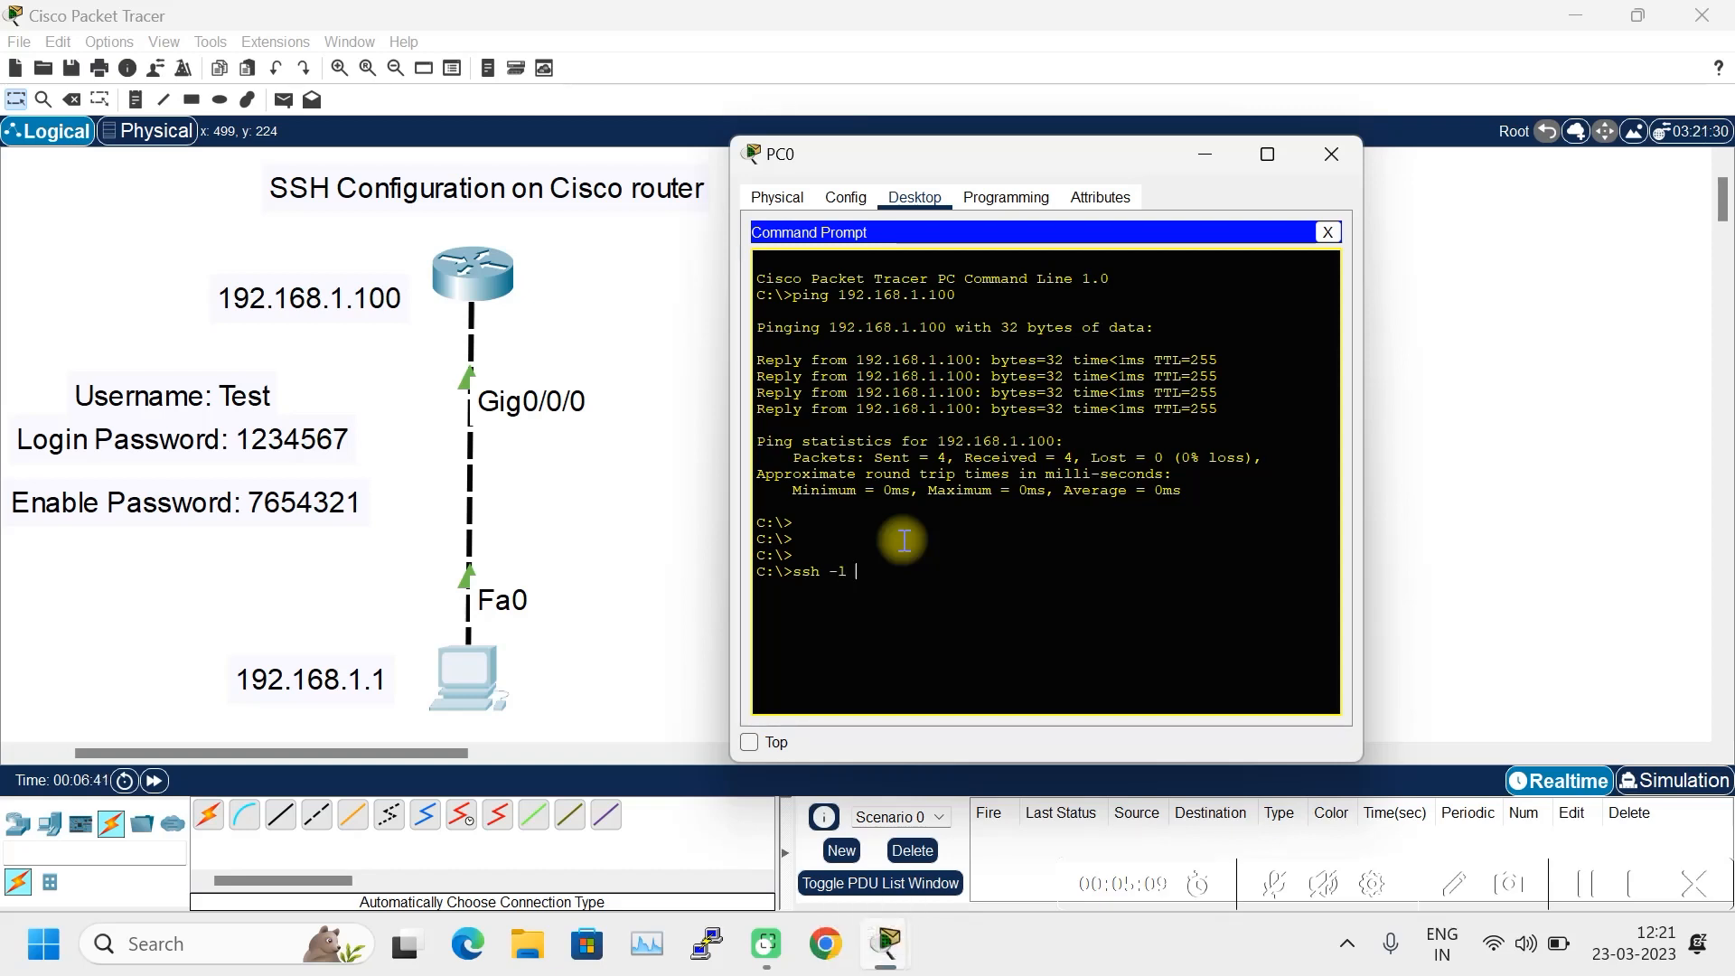
pyautogui.write('Test')
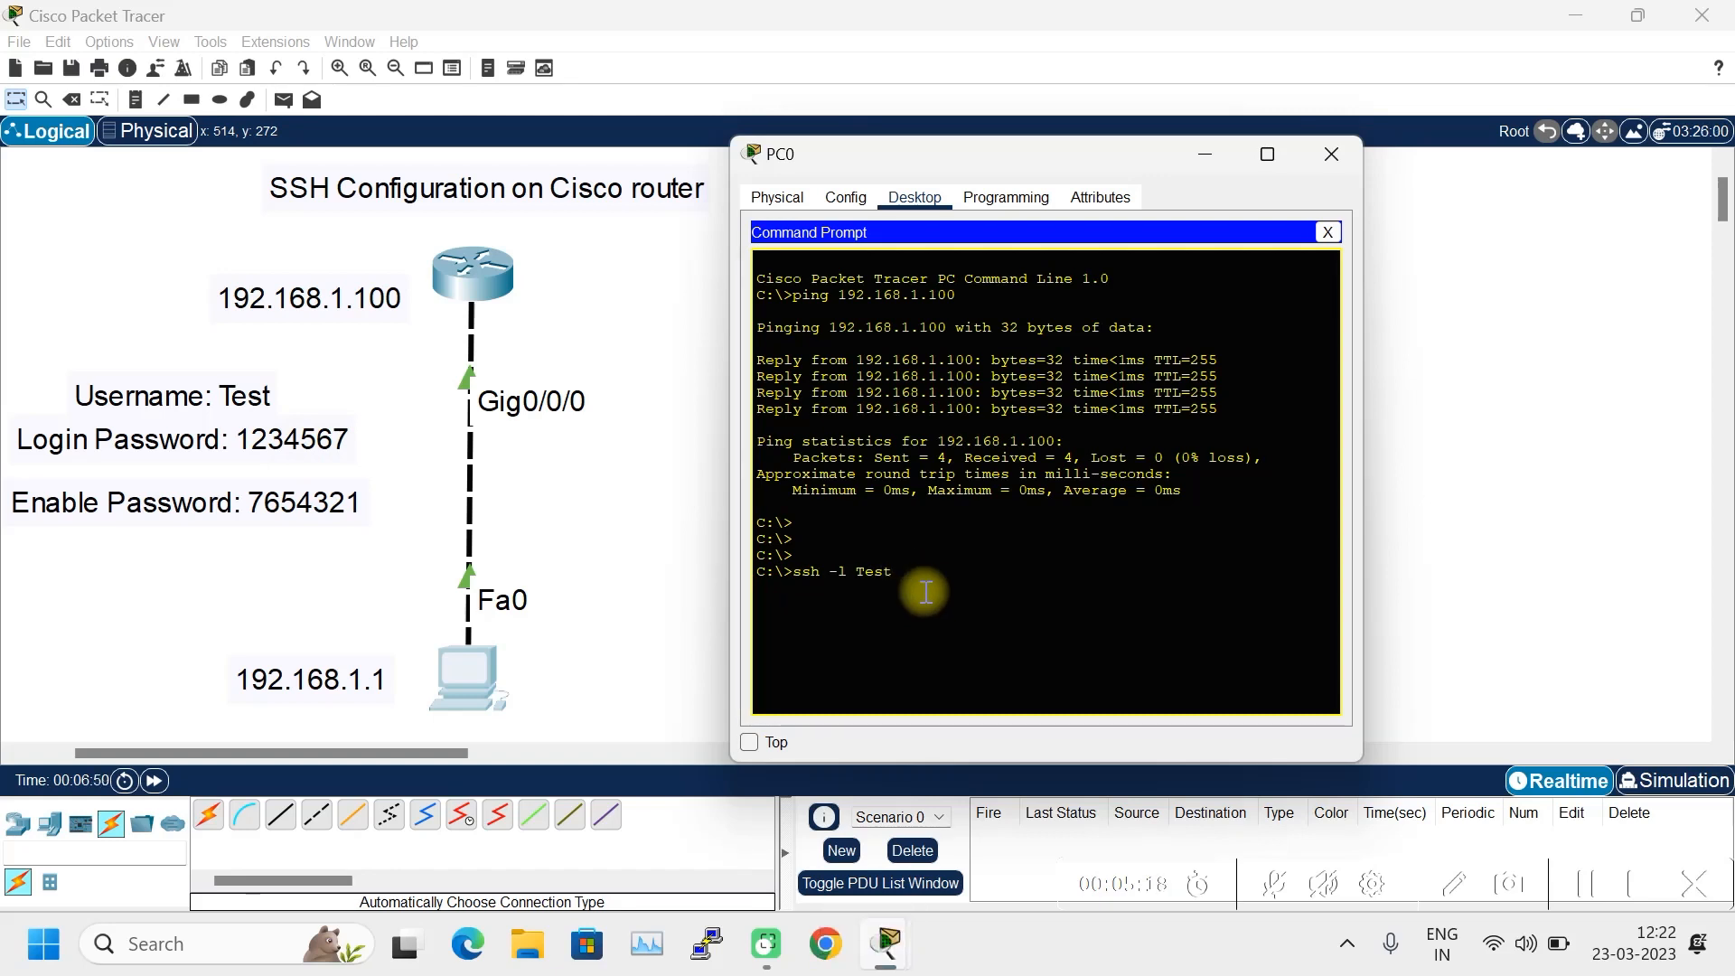
pyautogui.write('192.168.1.100')
pyautogui.press('Return')
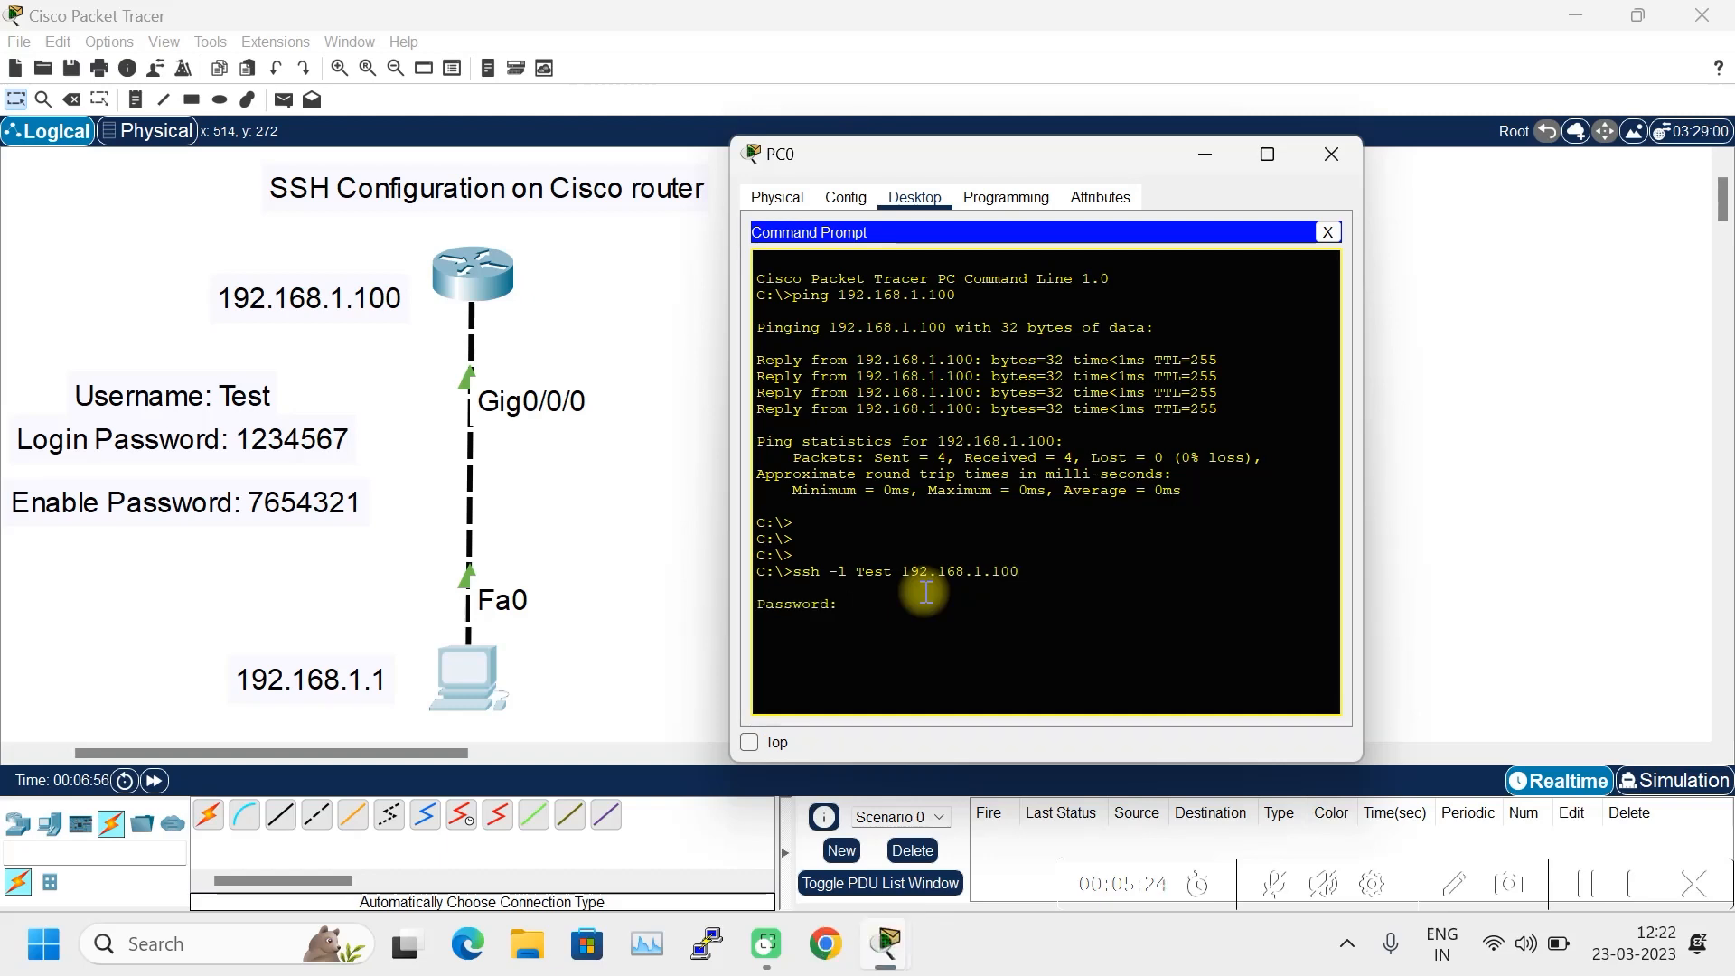
pyautogui.press('Return')
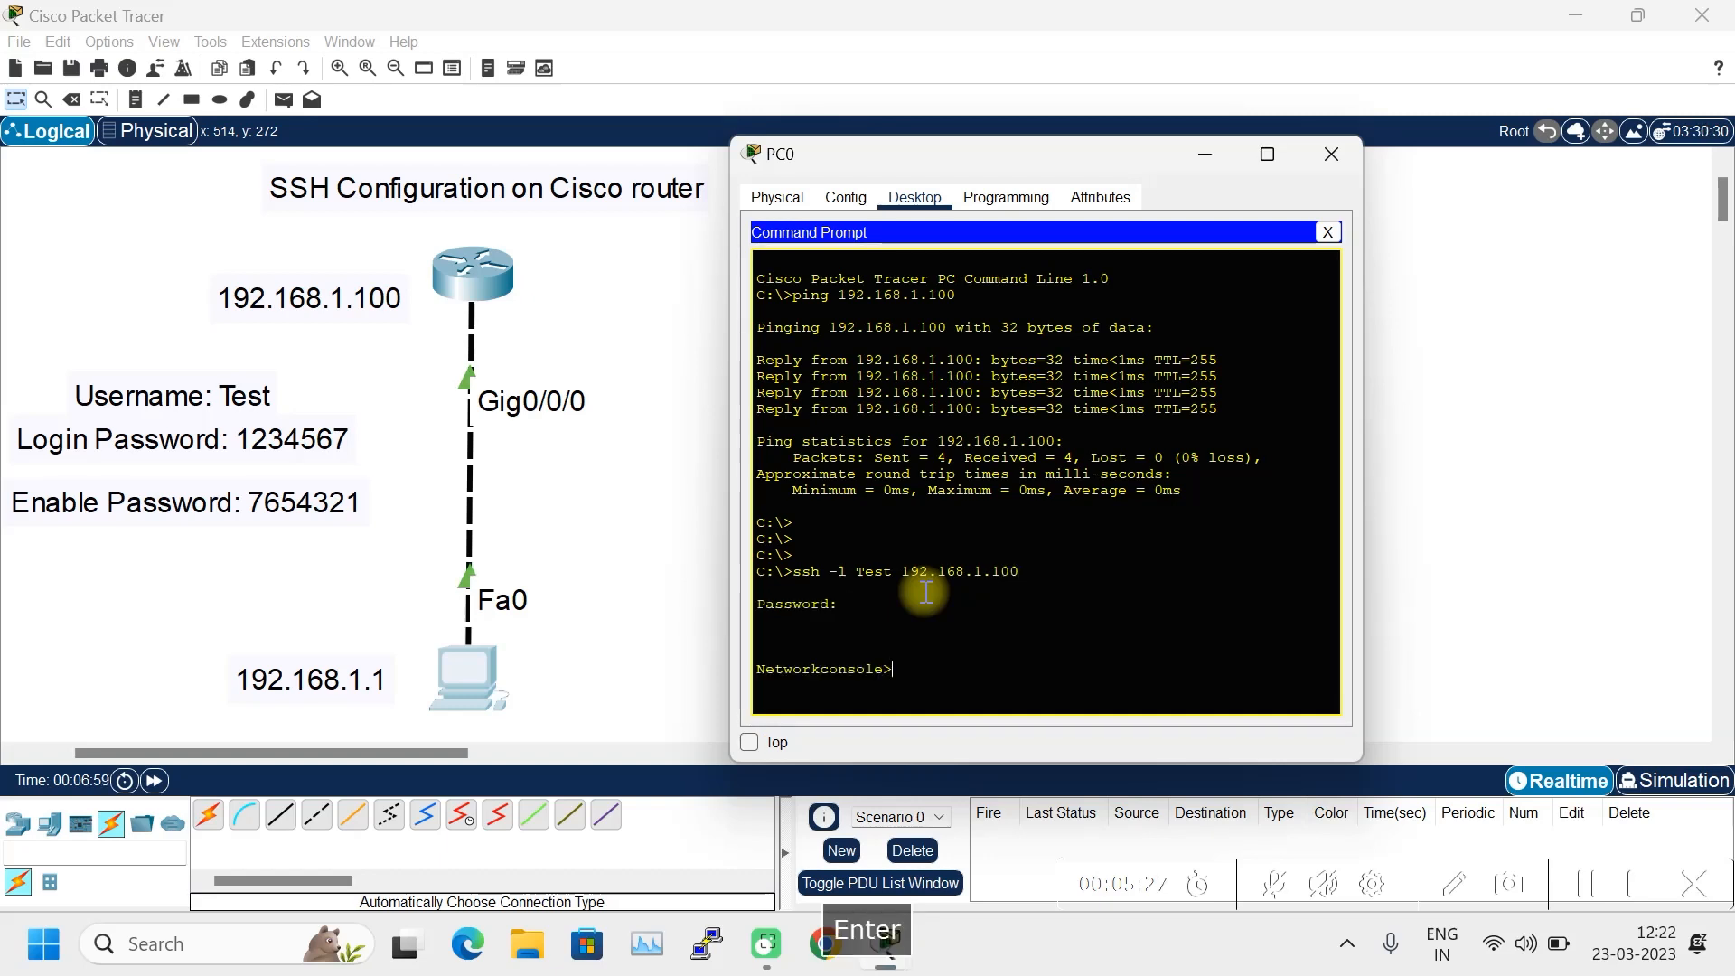
pyautogui.write('en')
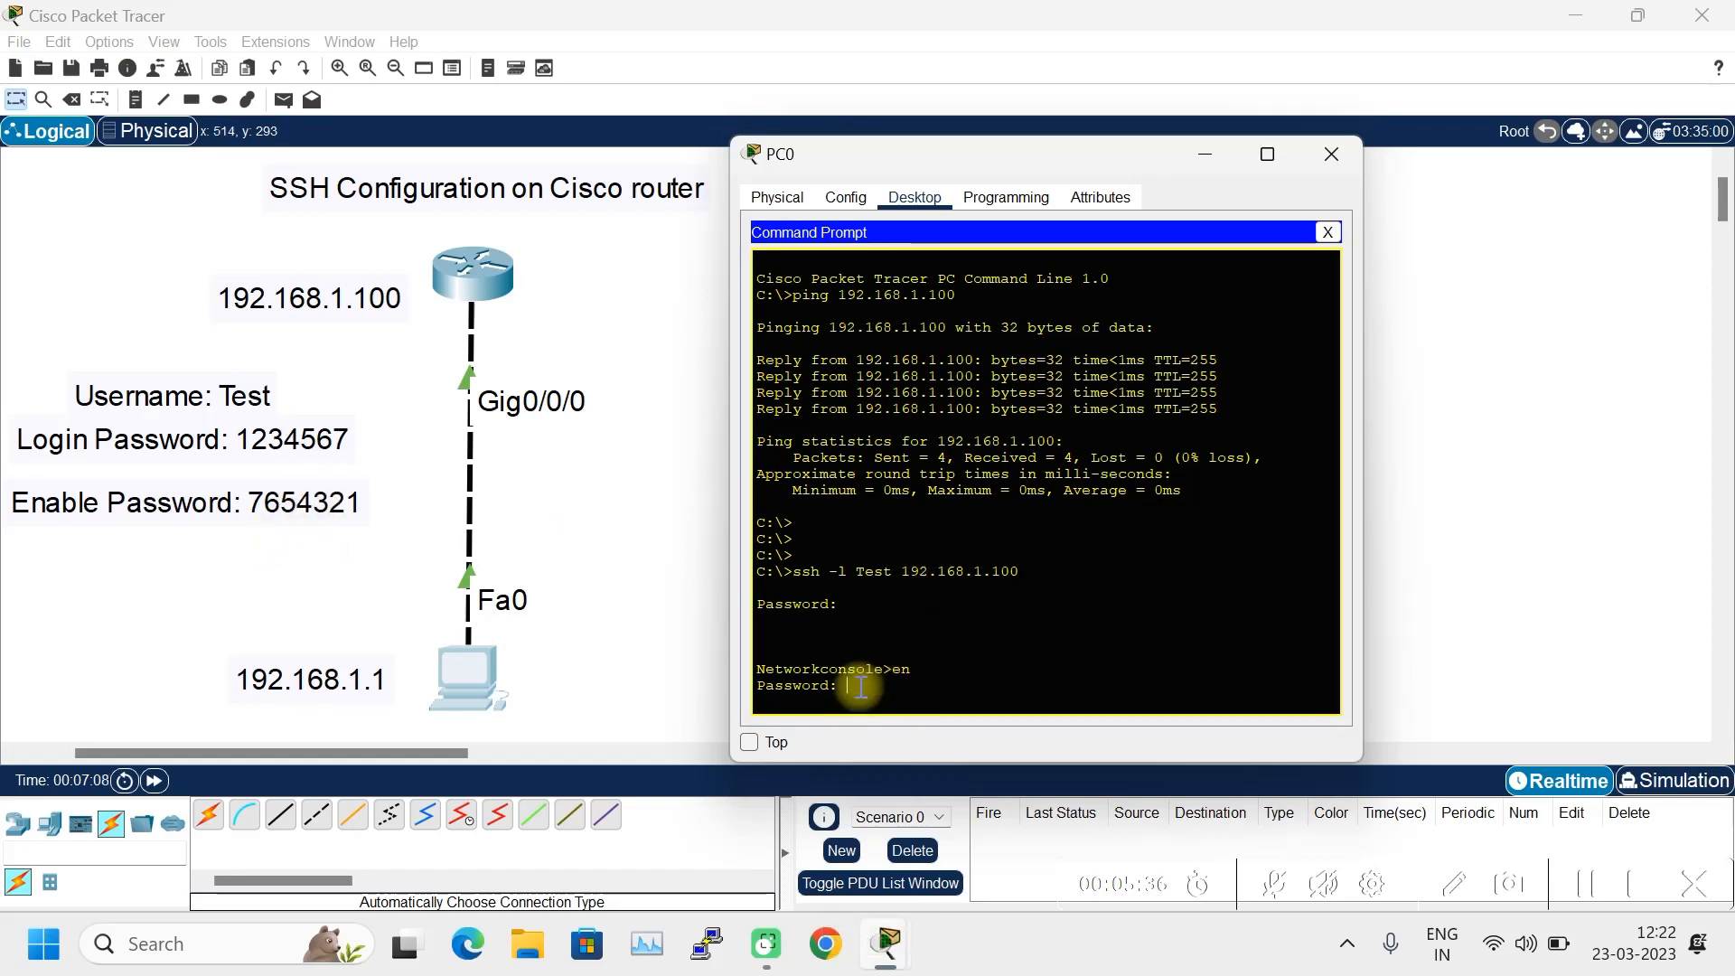
pyautogui.write('7654')
pyautogui.press('Return')
pyautogui.press('Return')
pyautogui.press('Return')
pyautogui.press('Return')
pyautogui.press('Return')
pyautogui.press('Return')
pyautogui.press('Return')
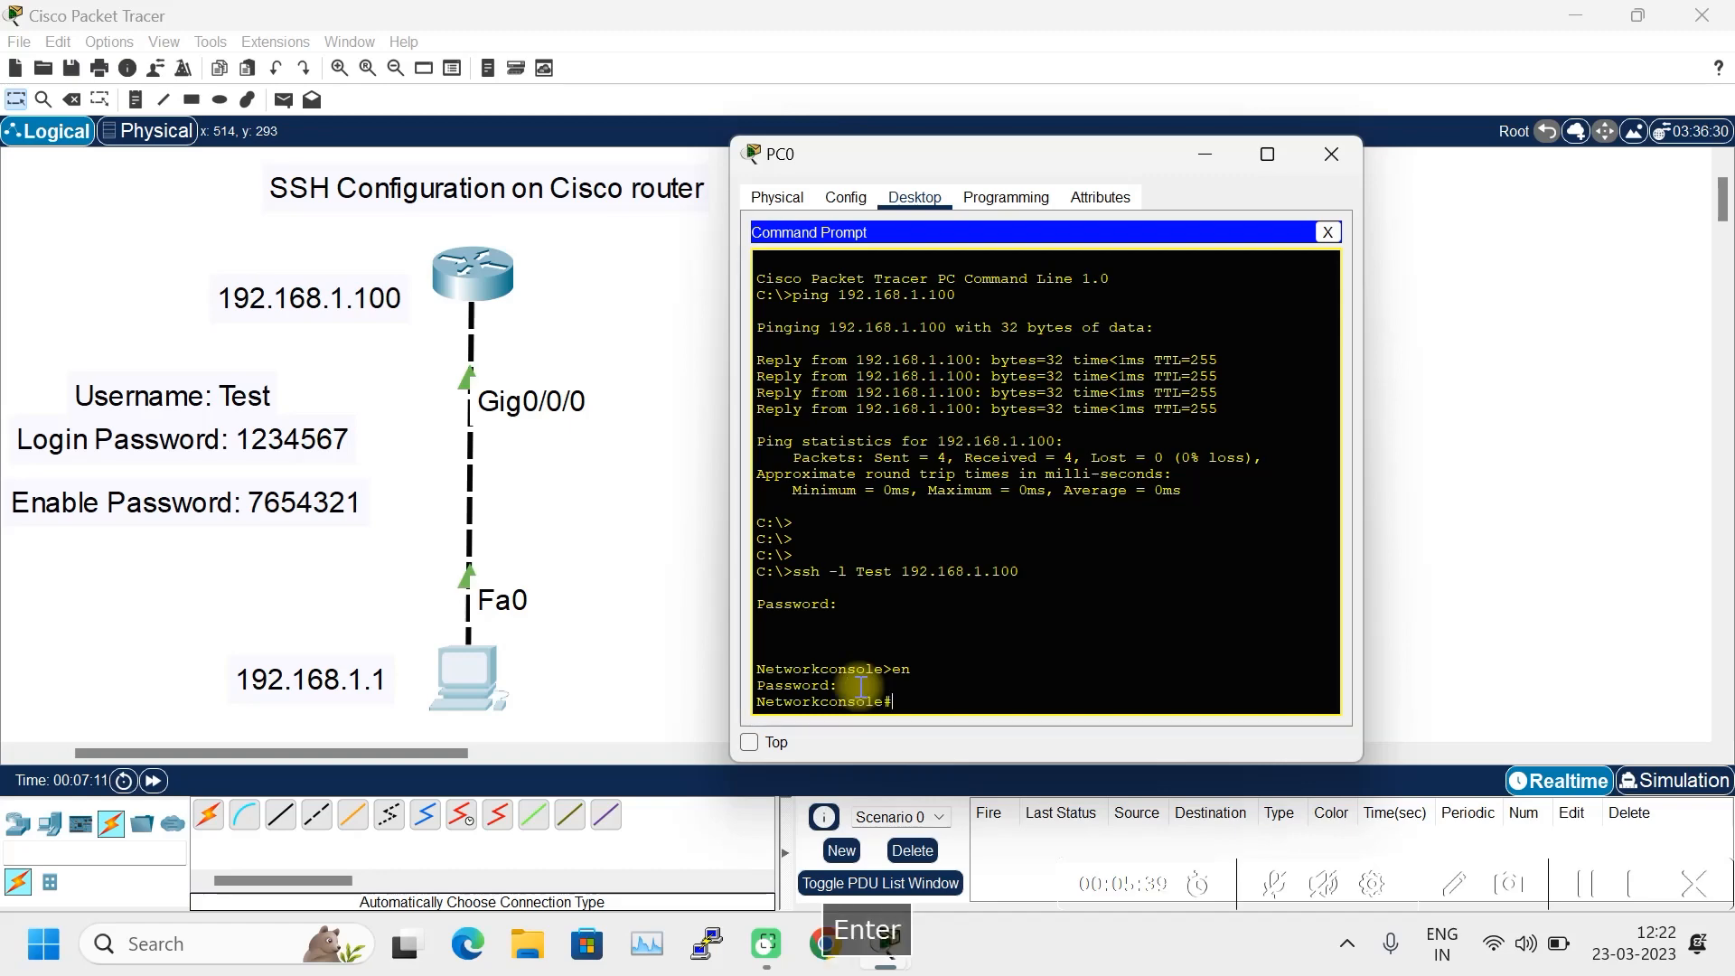